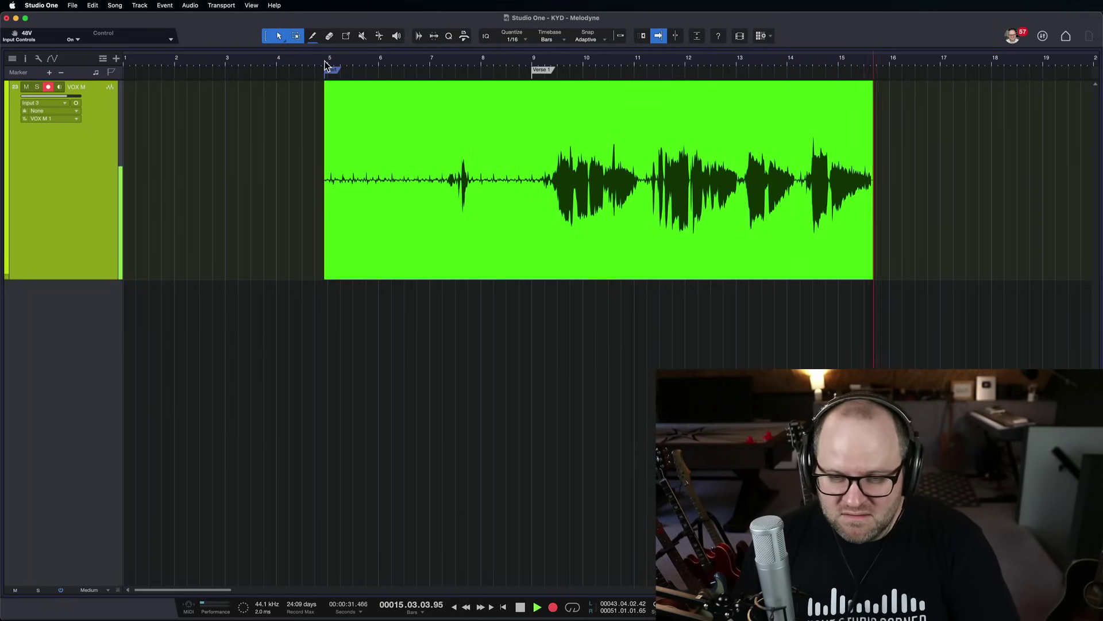
{"action": "key", "text": "space"}
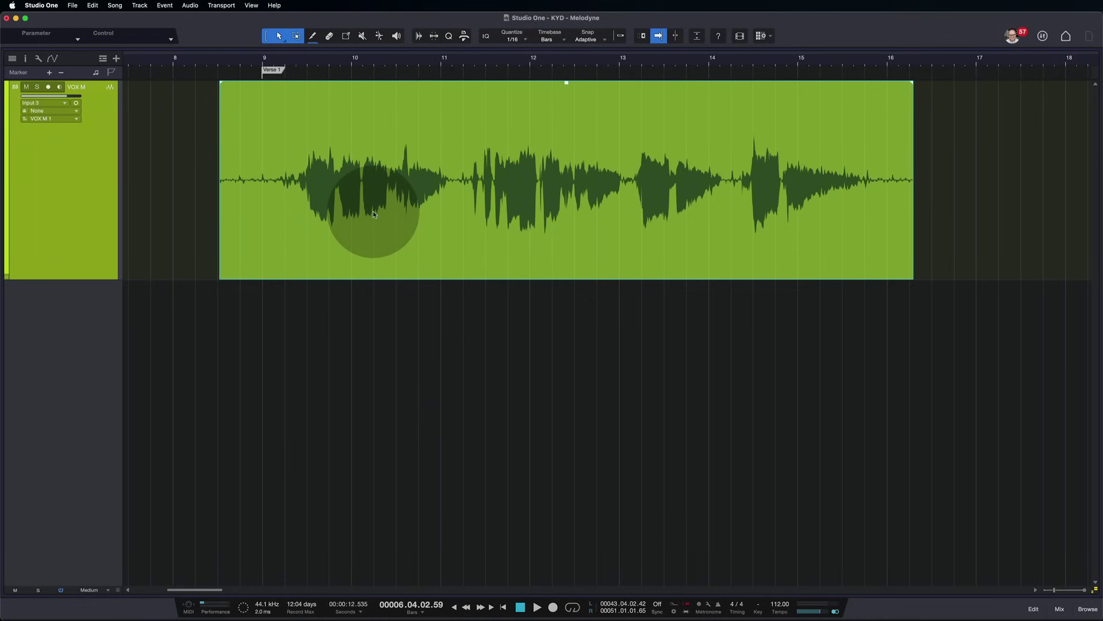
- Open the VOX M vocal event in Melodyne and zoom the note view
{"action": "double_click", "coordinate": [374, 215]}
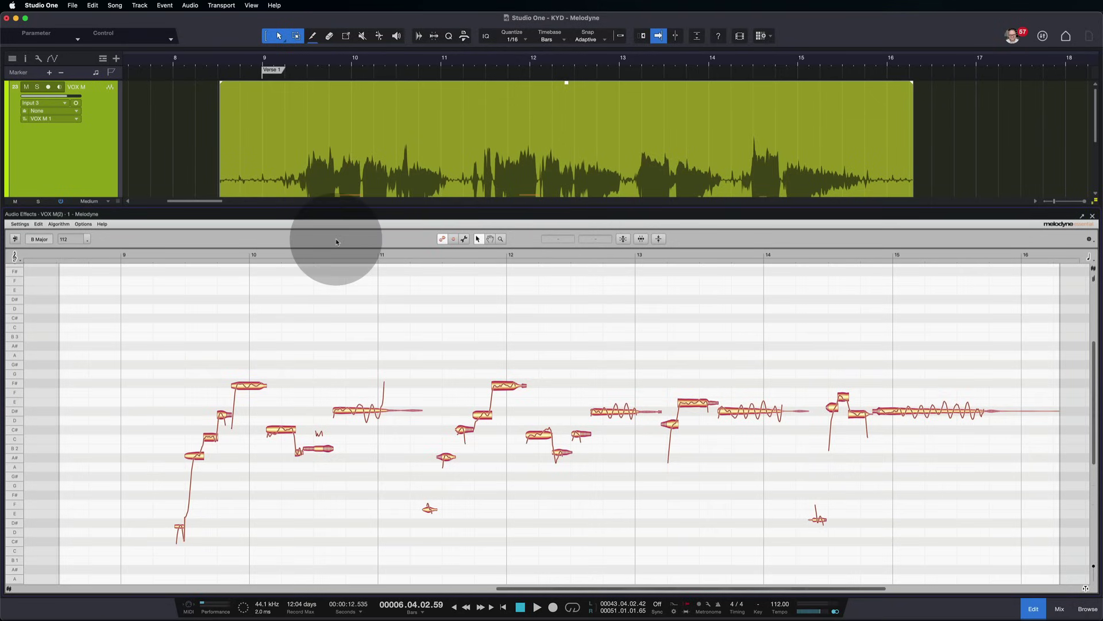
{"action": "scroll", "coordinate": [175, 408], "scroll_direction": "down", "scroll_amount": 5}
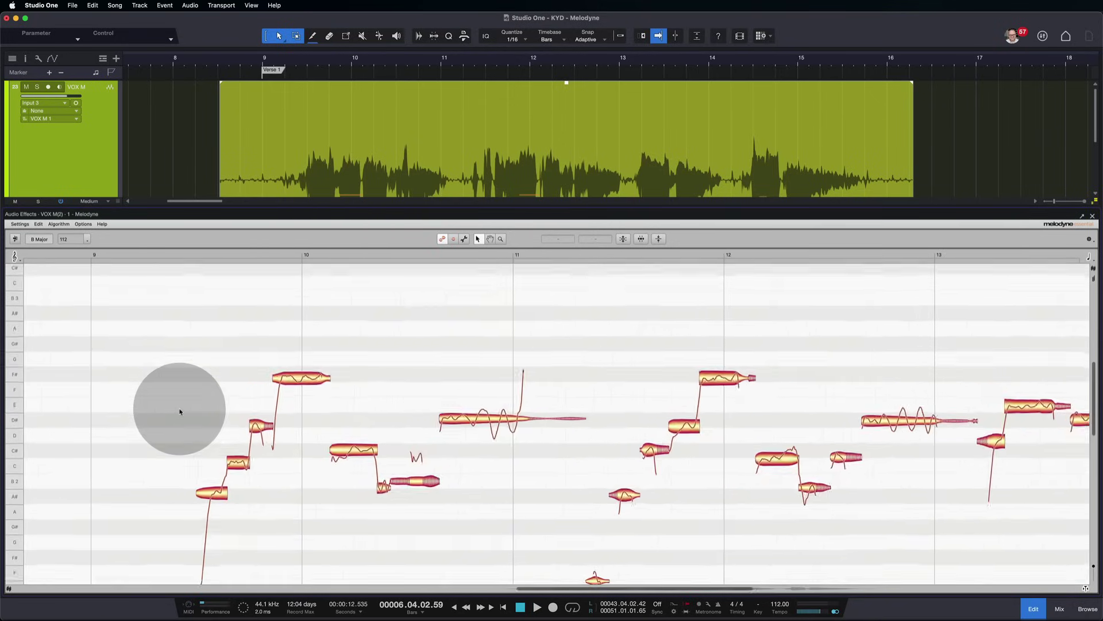
{"action": "scroll", "coordinate": [180, 411], "scroll_direction": "down", "scroll_amount": 2}
{"action": "scroll", "coordinate": [180, 411], "scroll_direction": "up", "scroll_amount": 1}
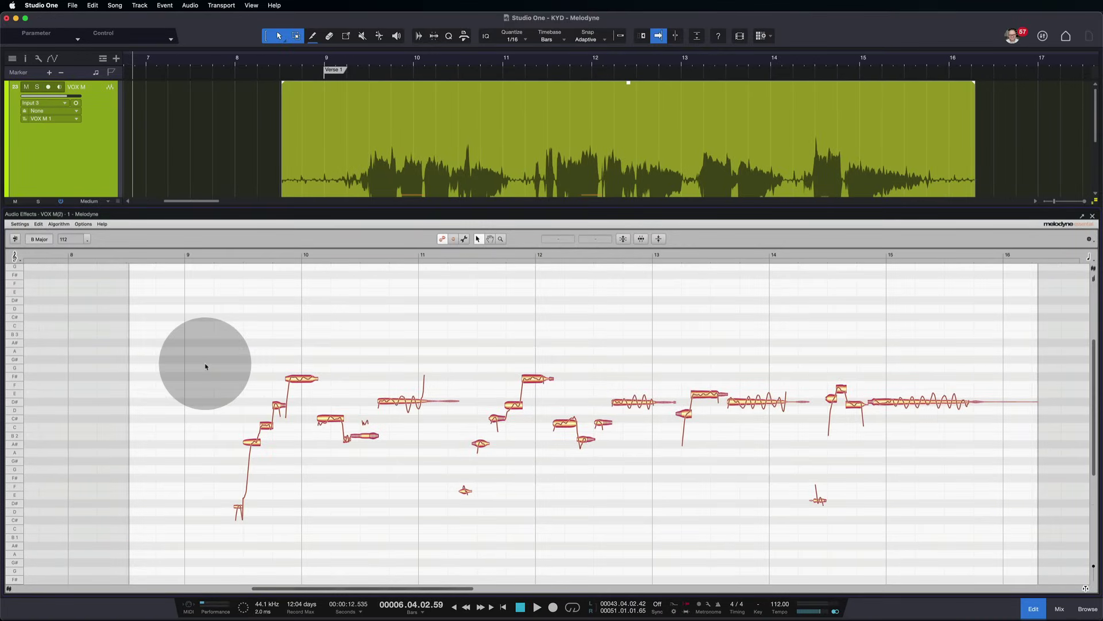
- Set the Correct Pitch macro to 100% Pitch Center and 100% Pitch Drift with Snap to chord scale on
{"action": "left_click", "coordinate": [524, 299]}
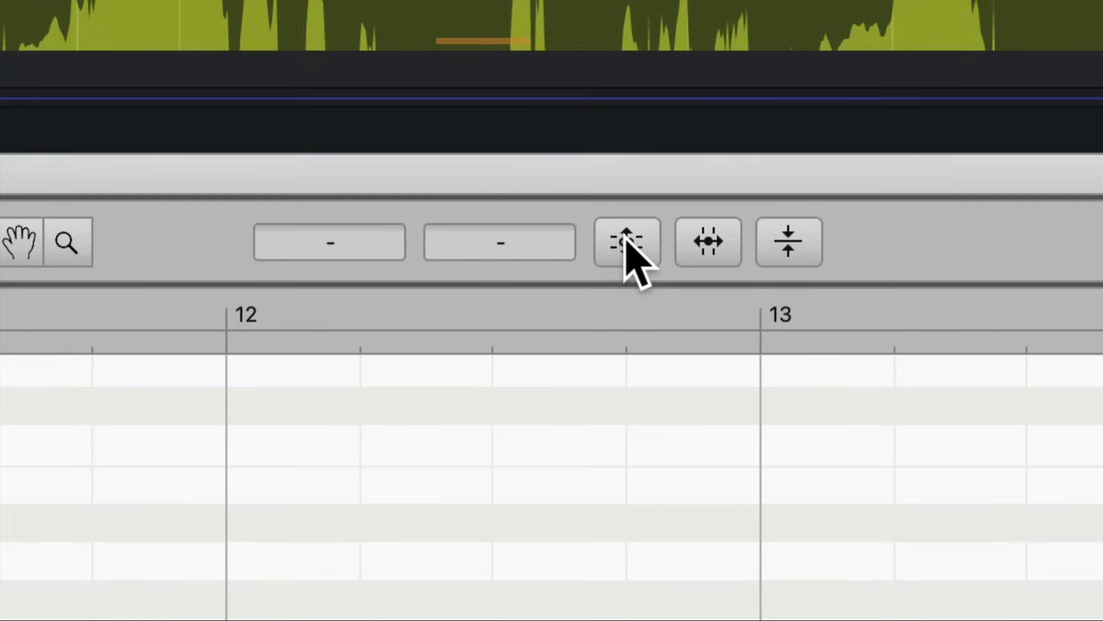
{"action": "left_click", "coordinate": [622, 238]}
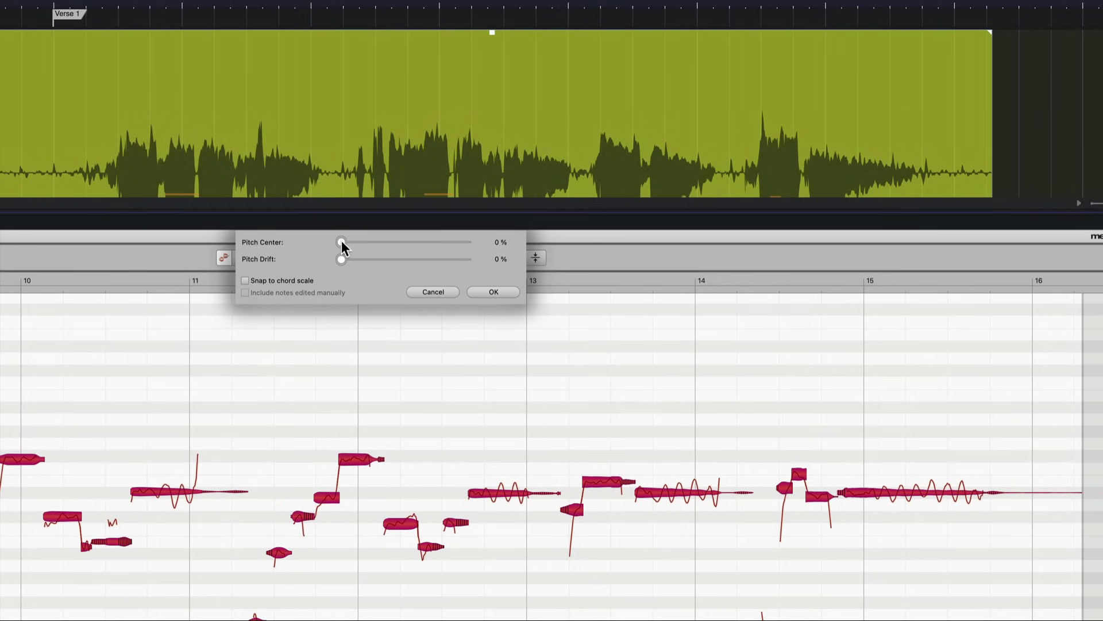
{"action": "left_click_drag", "start_coordinate": [341, 246], "coordinate": [336, 221]}
{"action": "left_click_drag", "start_coordinate": [341, 244], "coordinate": [517, 262]}
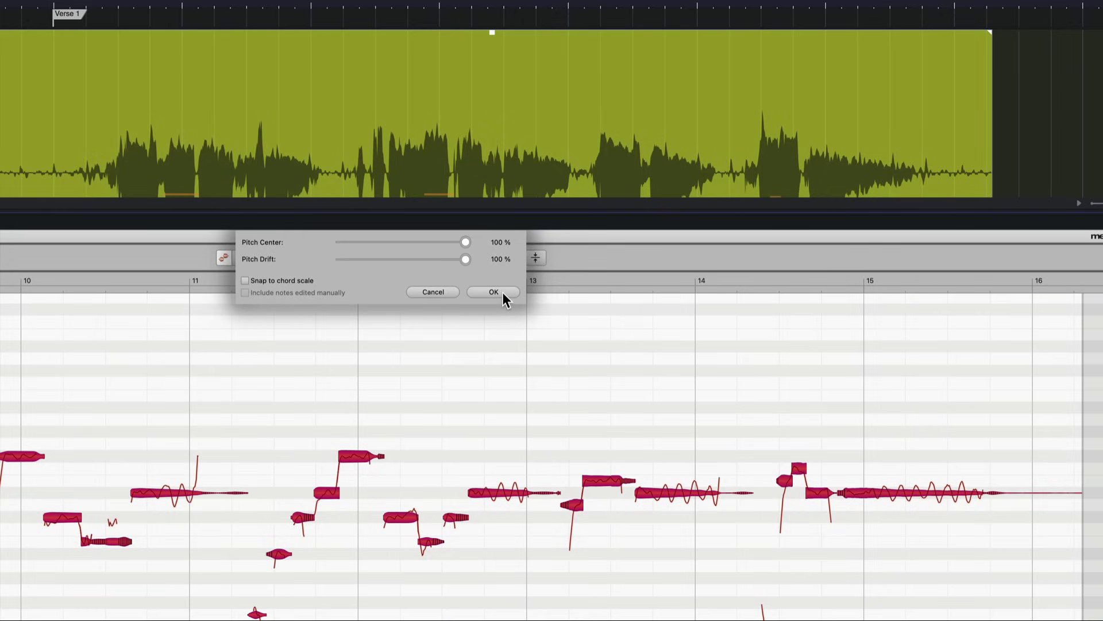
{"action": "left_click", "coordinate": [245, 280]}
- Turn Snap to chord scale off and apply the full pitch correction
{"action": "left_click", "coordinate": [244, 280]}
{"action": "left_click", "coordinate": [245, 280]}
{"action": "left_click", "coordinate": [483, 293]}
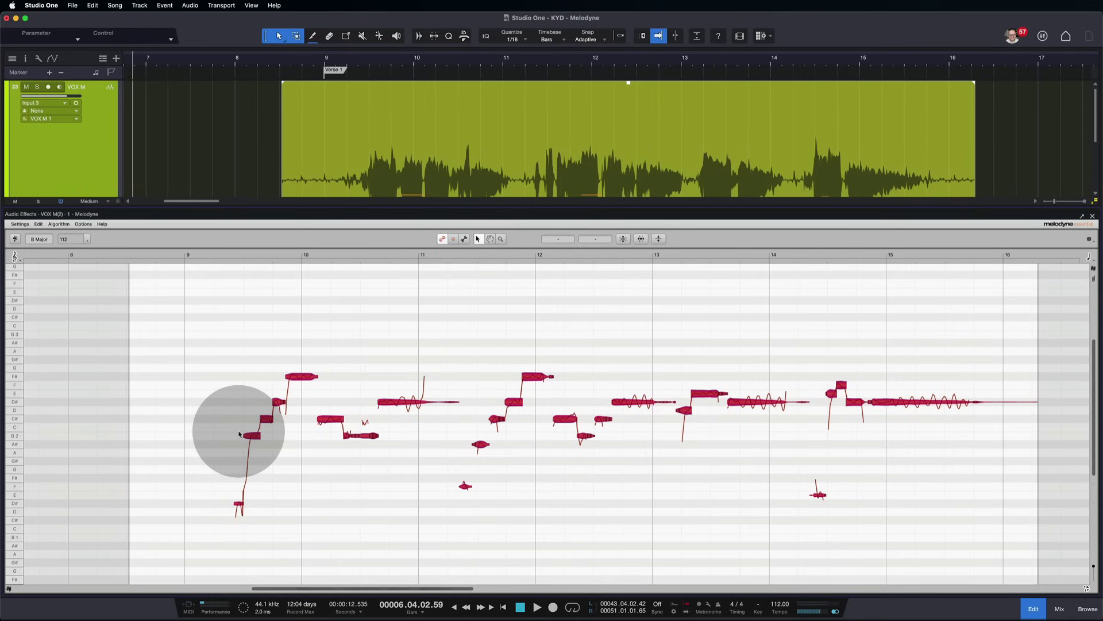
- Select all notes, solo VOX M and audition the corrected vocal from bar 9
{"action": "key", "text": "super+a"}
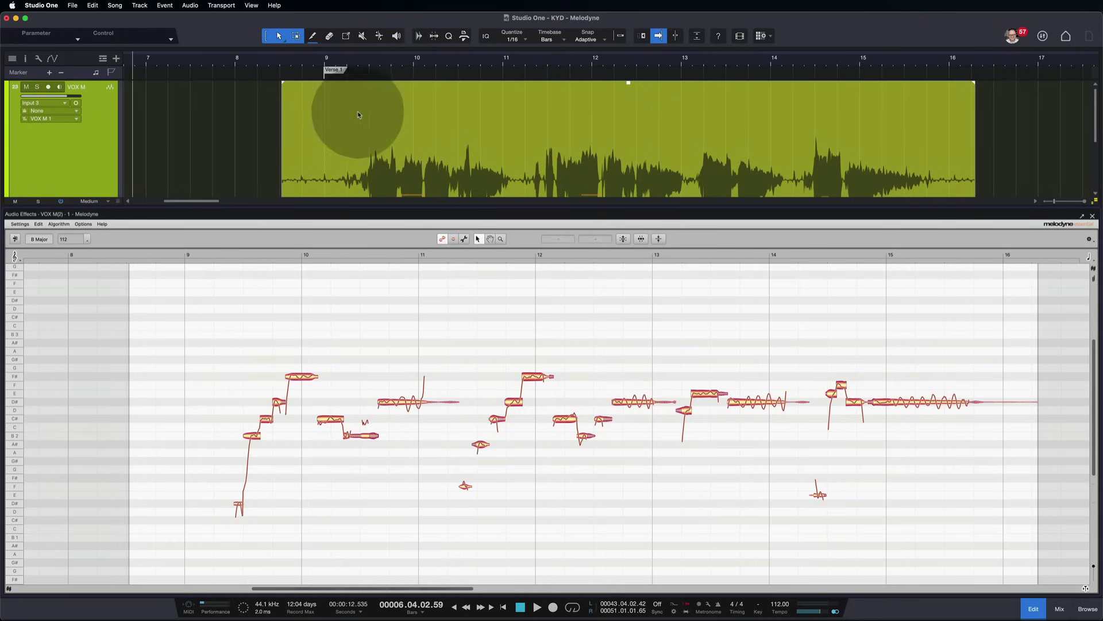
{"action": "key", "text": "s"}
{"action": "left_click", "coordinate": [350, 63]}
{"action": "left_click", "coordinate": [338, 62]}
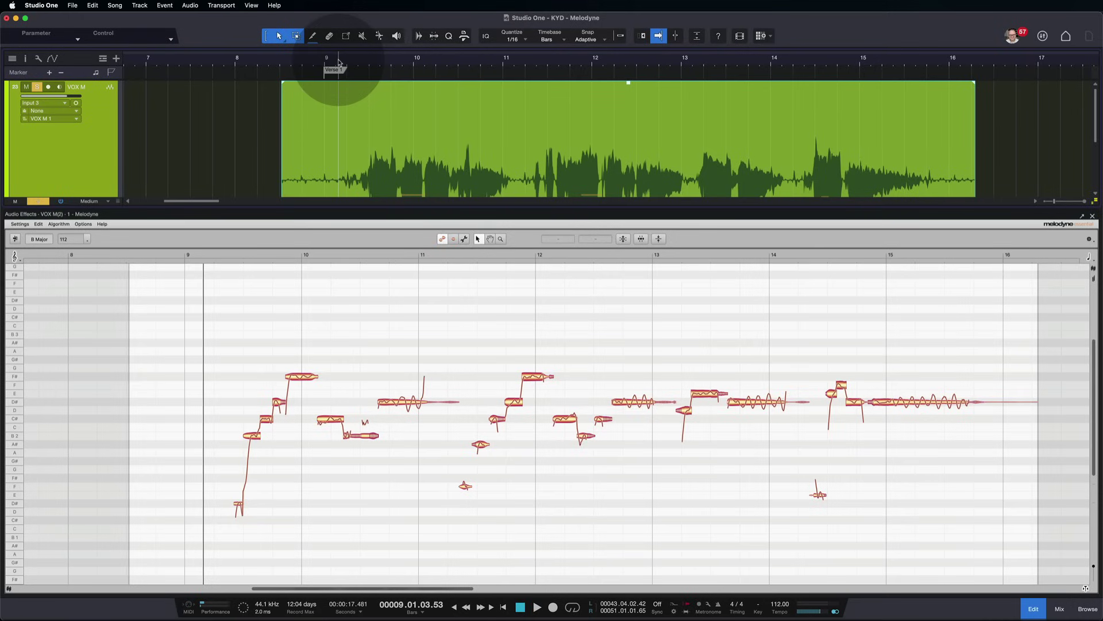
{"action": "key", "text": "space"}
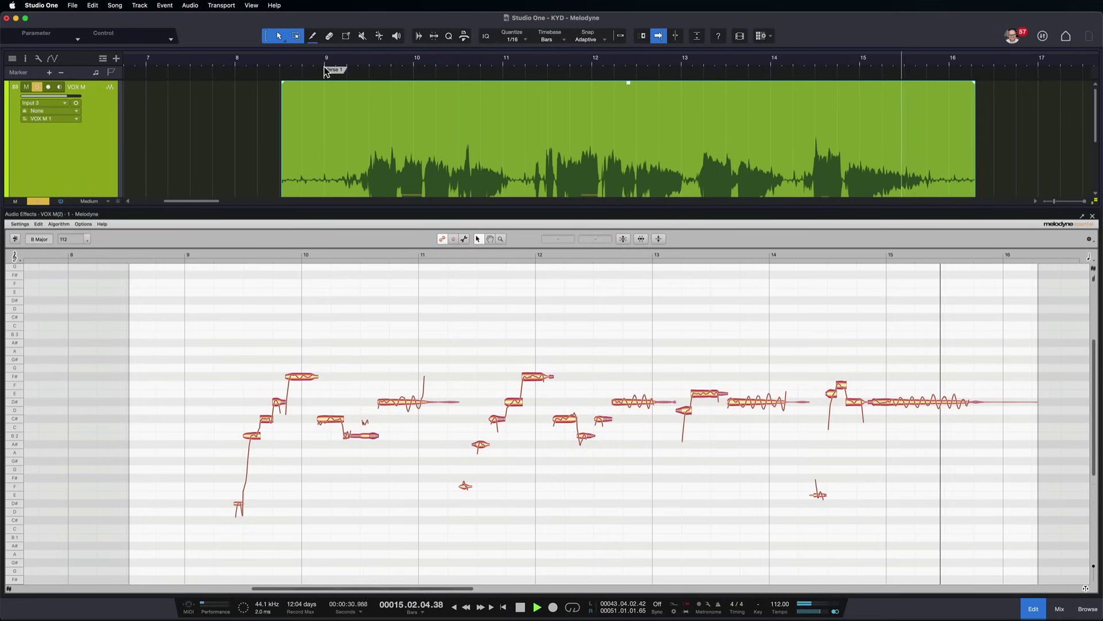
{"action": "key", "text": "space"}
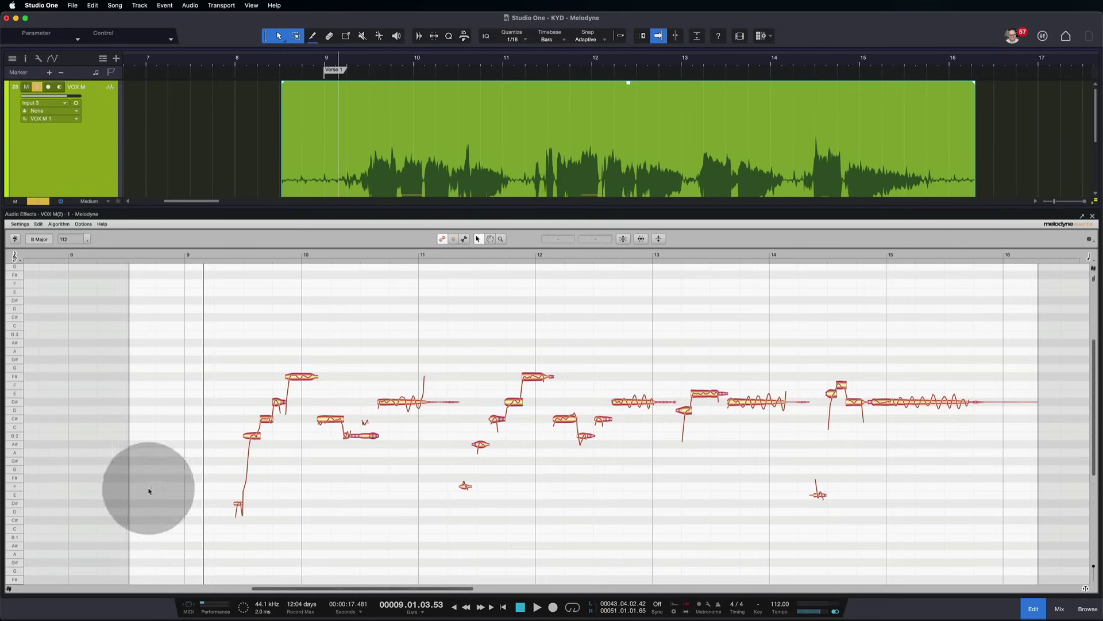
- Raise the low Bb2 note in bar 11 a semitone to B2 and play from bar 11
{"action": "left_click", "coordinate": [480, 445]}
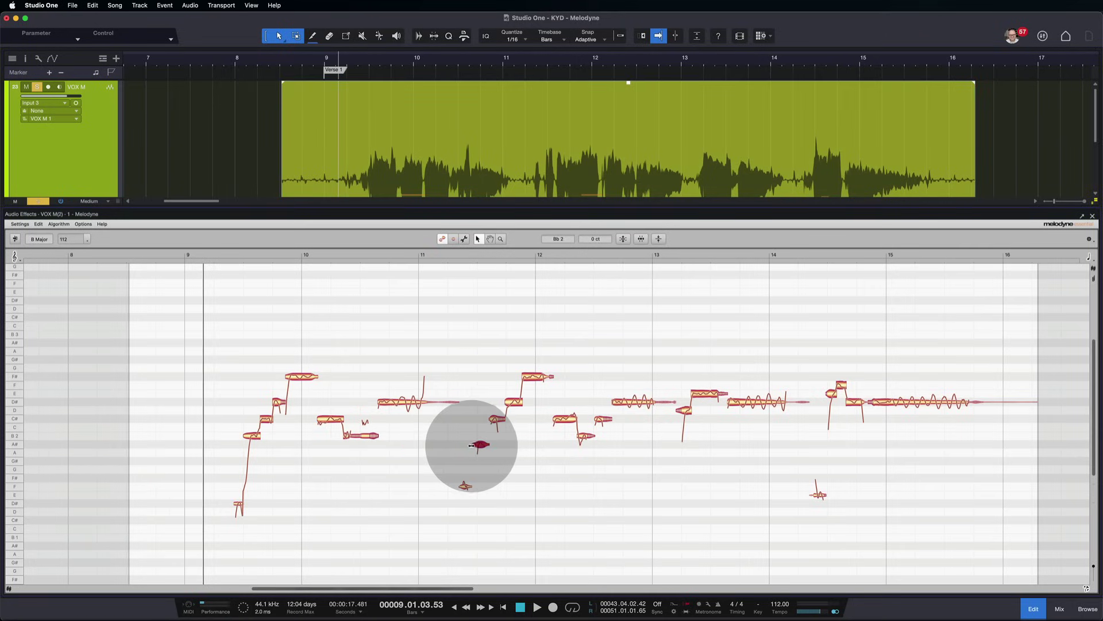
{"action": "scroll", "coordinate": [471, 445], "scroll_direction": "up", "scroll_amount": 1}
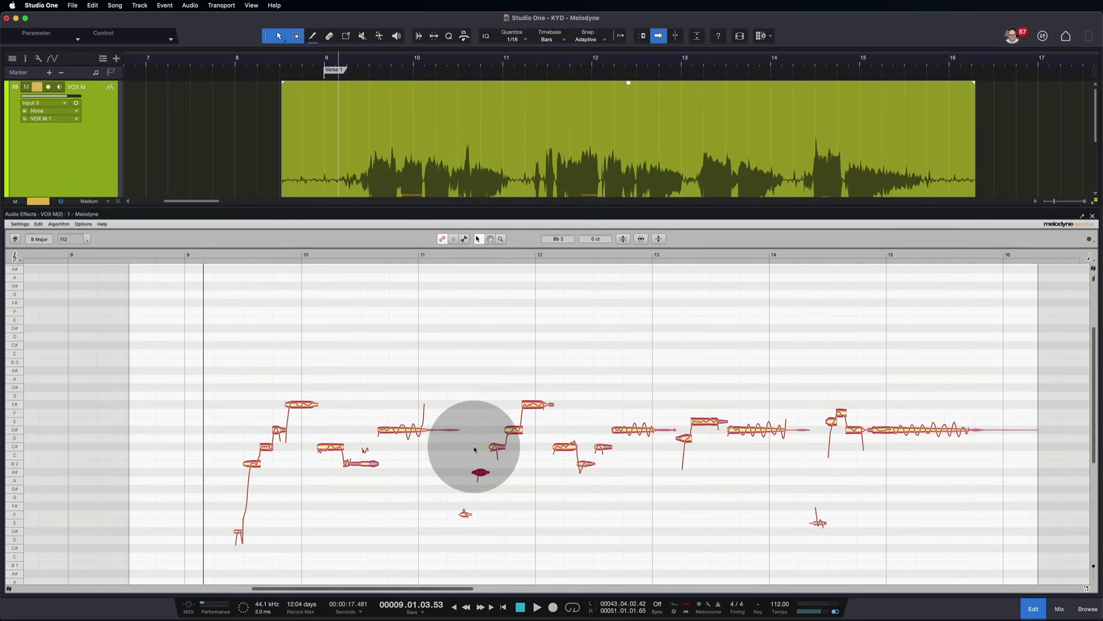
{"action": "scroll", "coordinate": [471, 447], "scroll_direction": "up", "scroll_amount": 5}
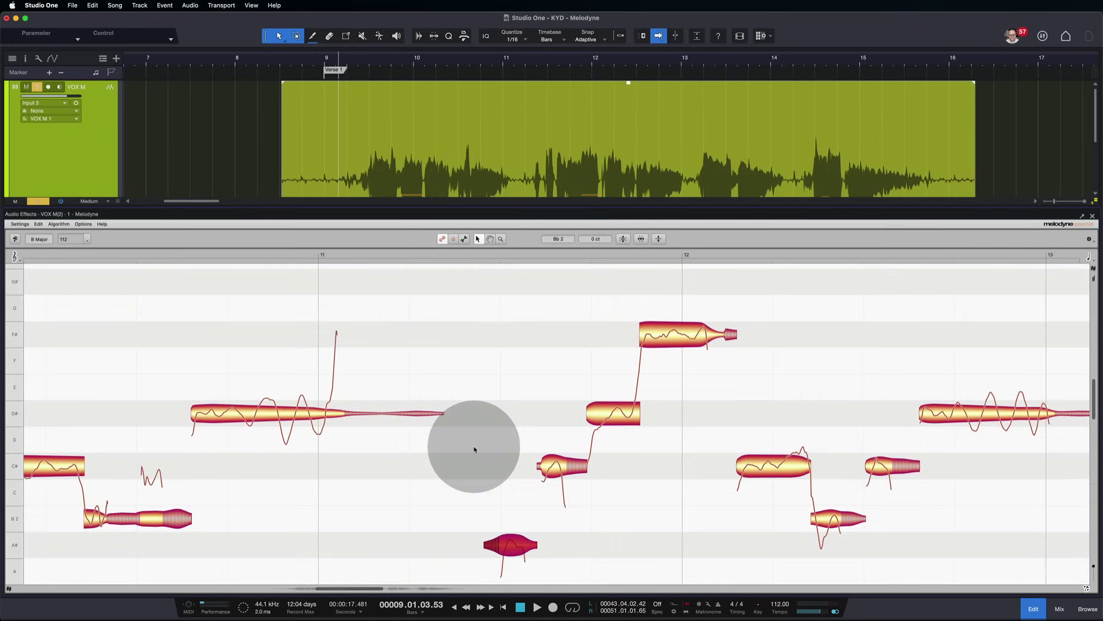
{"action": "left_click", "coordinate": [512, 545]}
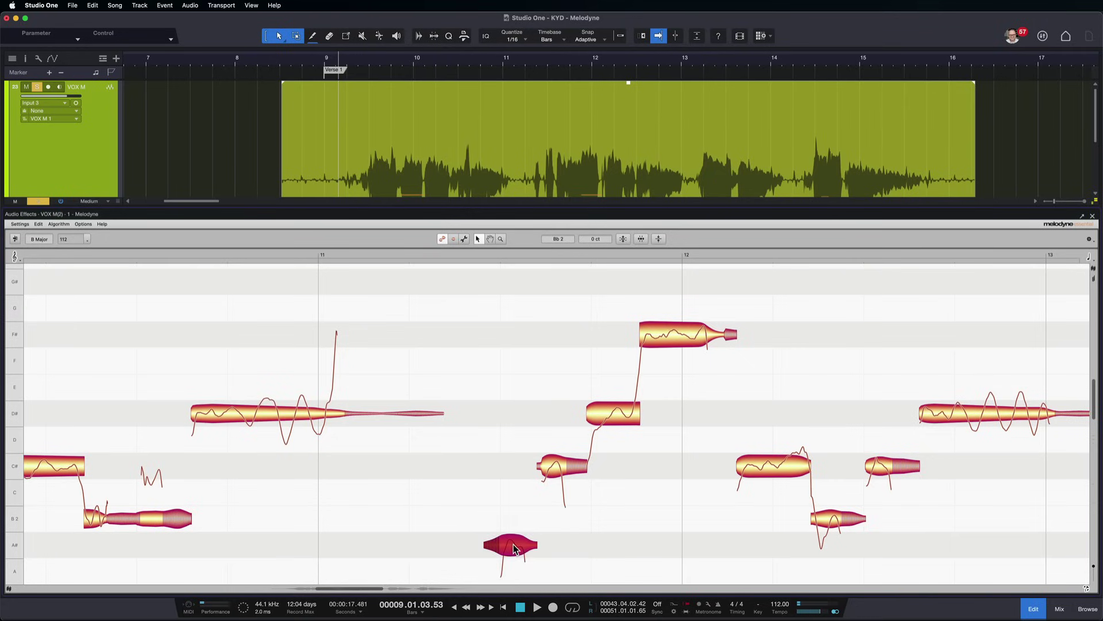
{"action": "left_click_drag", "start_coordinate": [513, 544], "coordinate": [512, 520]}
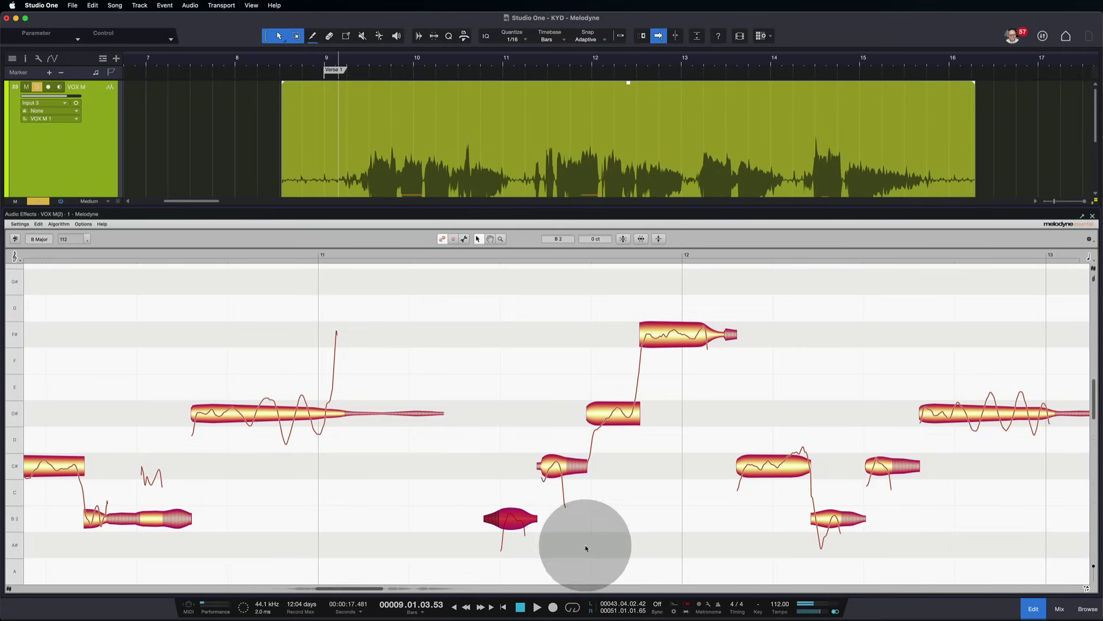
{"action": "left_click", "coordinate": [458, 261]}
{"action": "left_click", "coordinate": [726, 333]}
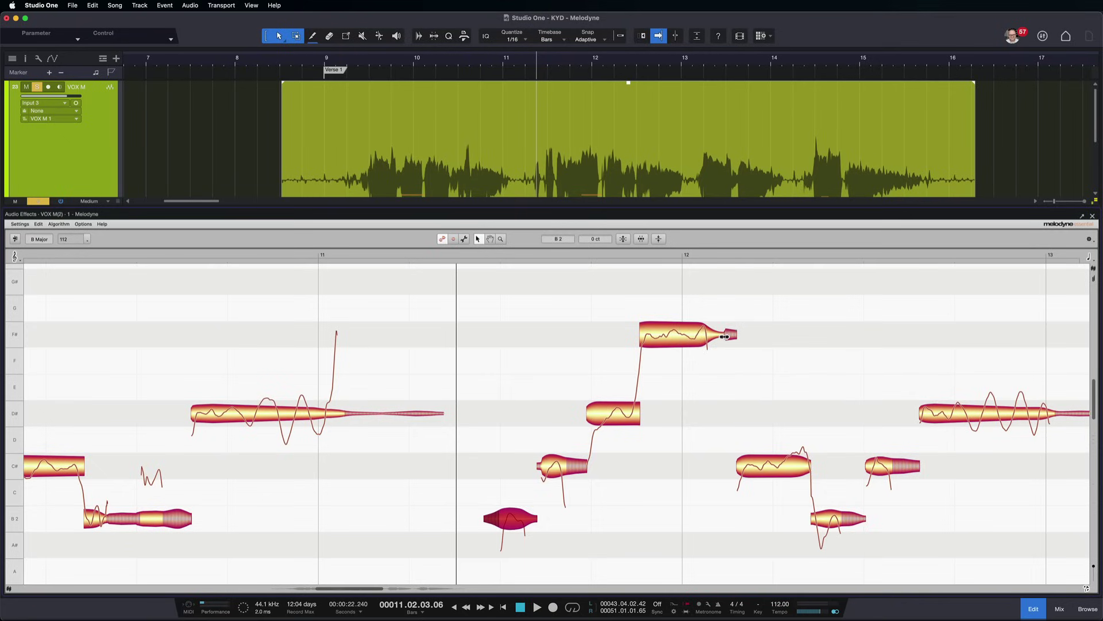
{"action": "key", "text": "space"}
{"action": "key", "text": "space"}
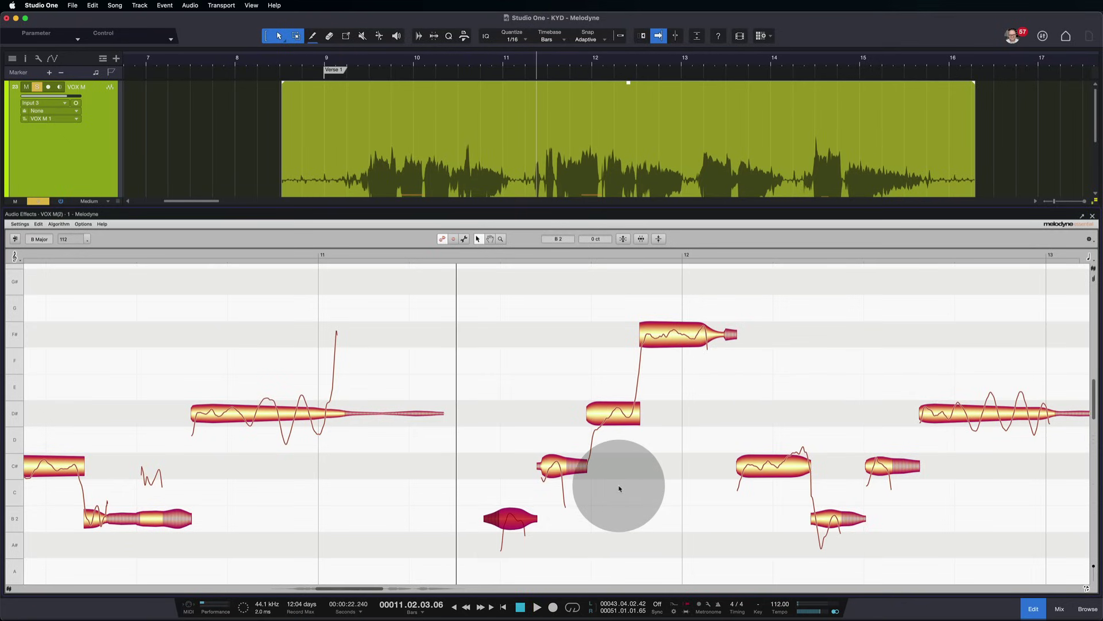
- Play the phrase from bar 14 to check its D#, E and F notes
{"action": "scroll", "coordinate": [615, 488], "scroll_direction": "down", "scroll_amount": 3}
{"action": "scroll", "coordinate": [592, 501], "scroll_direction": "down", "scroll_amount": 2}
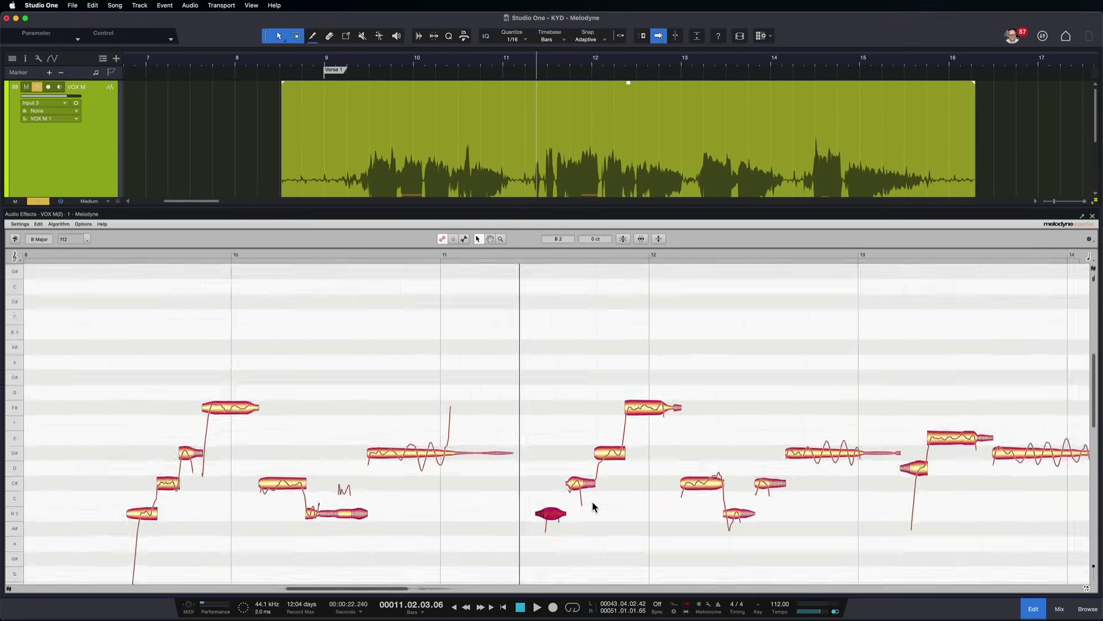
{"action": "scroll", "coordinate": [592, 501], "scroll_direction": "down", "scroll_amount": 3}
{"action": "scroll", "coordinate": [726, 320], "scroll_direction": "right", "scroll_amount": 3}
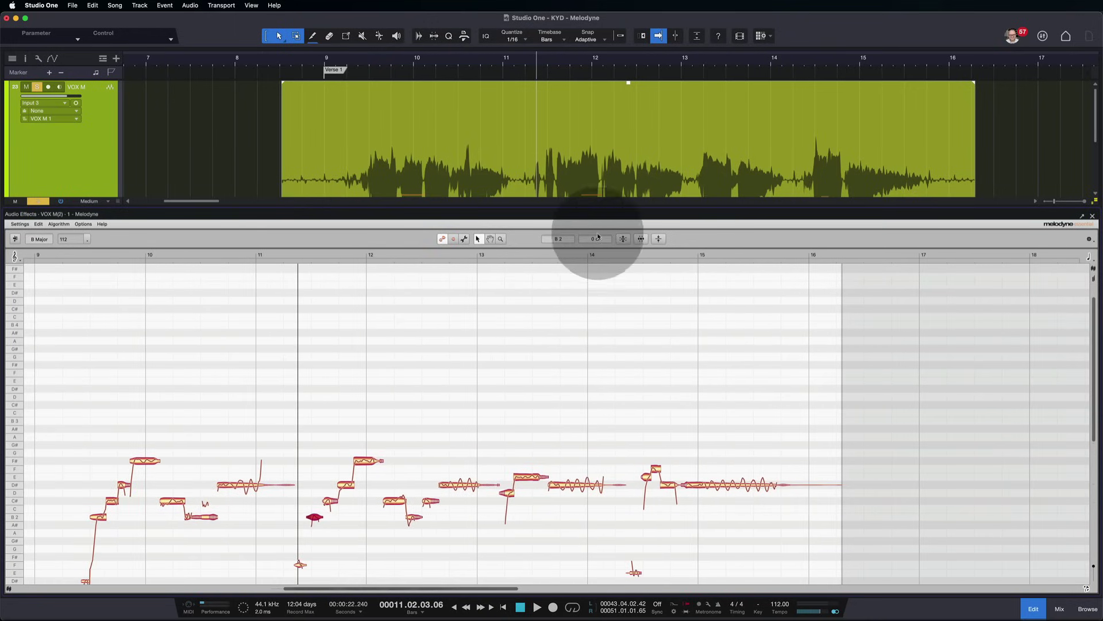
{"action": "left_click", "coordinate": [591, 256]}
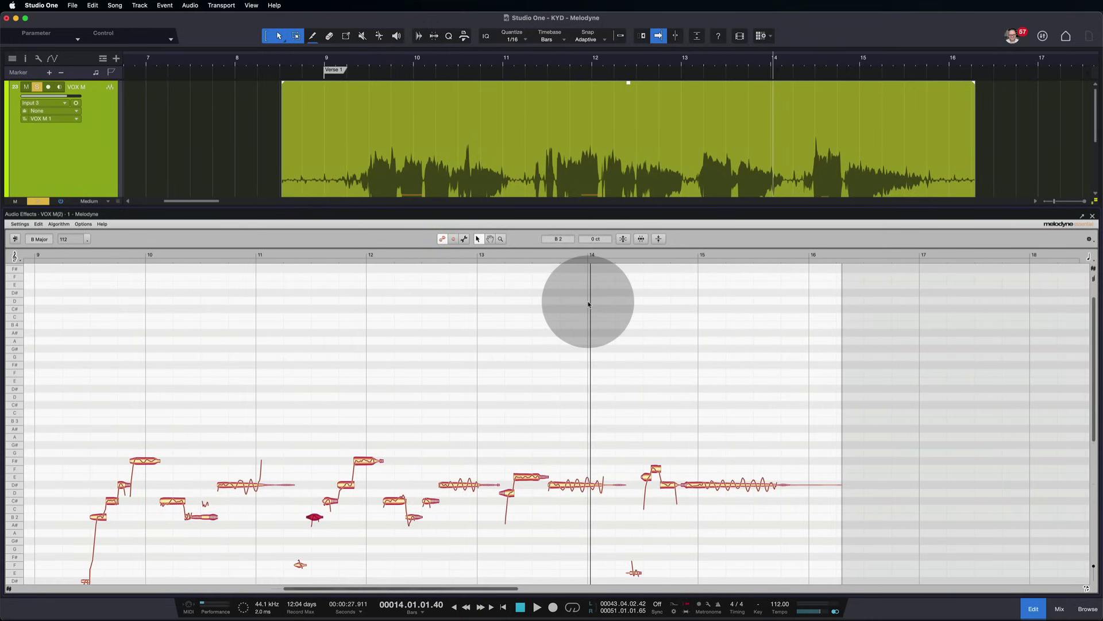
{"action": "key", "text": "space"}
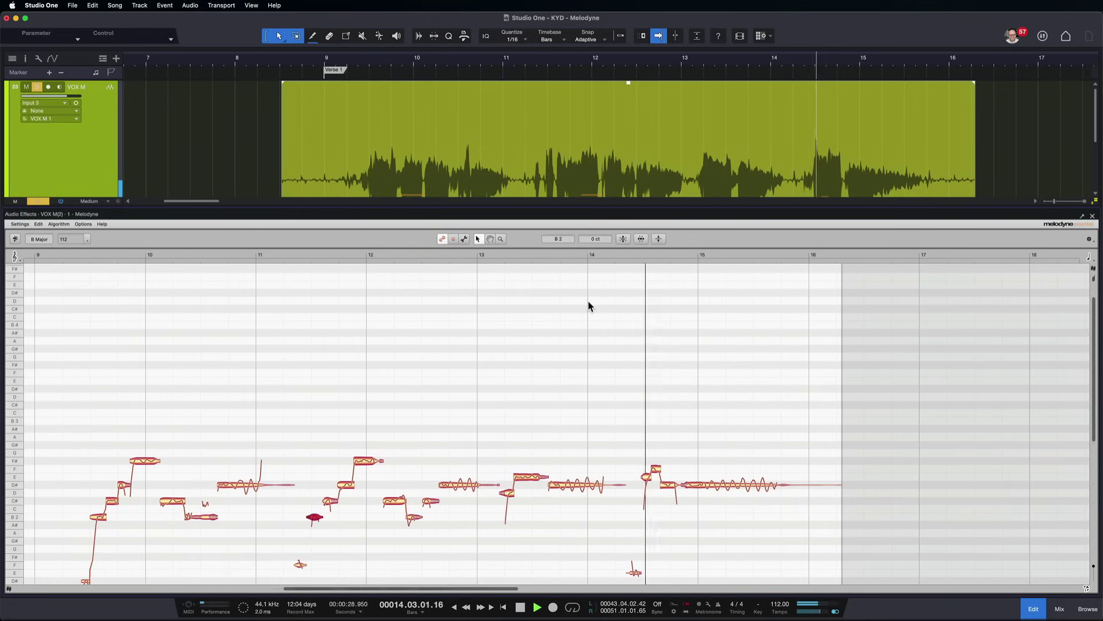
{"action": "key", "text": "space"}
{"action": "left_click_drag", "start_coordinate": [682, 438], "coordinate": [658, 495]}
{"action": "scroll", "coordinate": [657, 495], "scroll_direction": "right", "scroll_amount": 2}
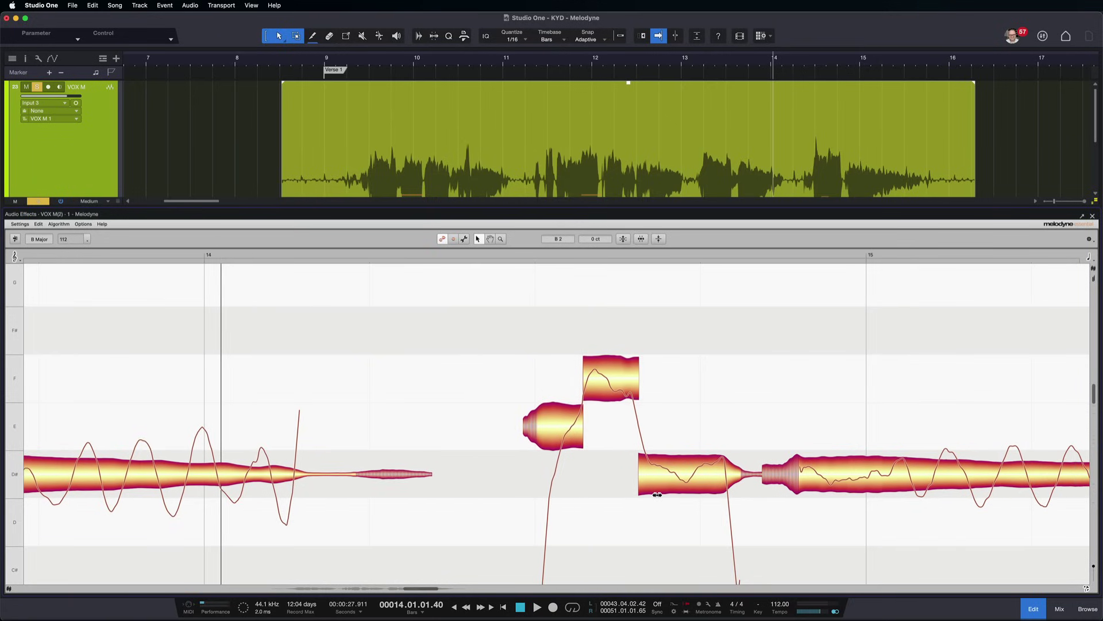
{"action": "mouse_move", "coordinate": [657, 494]}
{"action": "left_mouse_down"}
{"action": "mouse_move", "coordinate": [596, 450]}
{"action": "mouse_move", "coordinate": [414, 370]}
{"action": "mouse_move", "coordinate": [605, 385]}
{"action": "left_mouse_up"}
{"action": "left_click", "coordinate": [605, 385]}
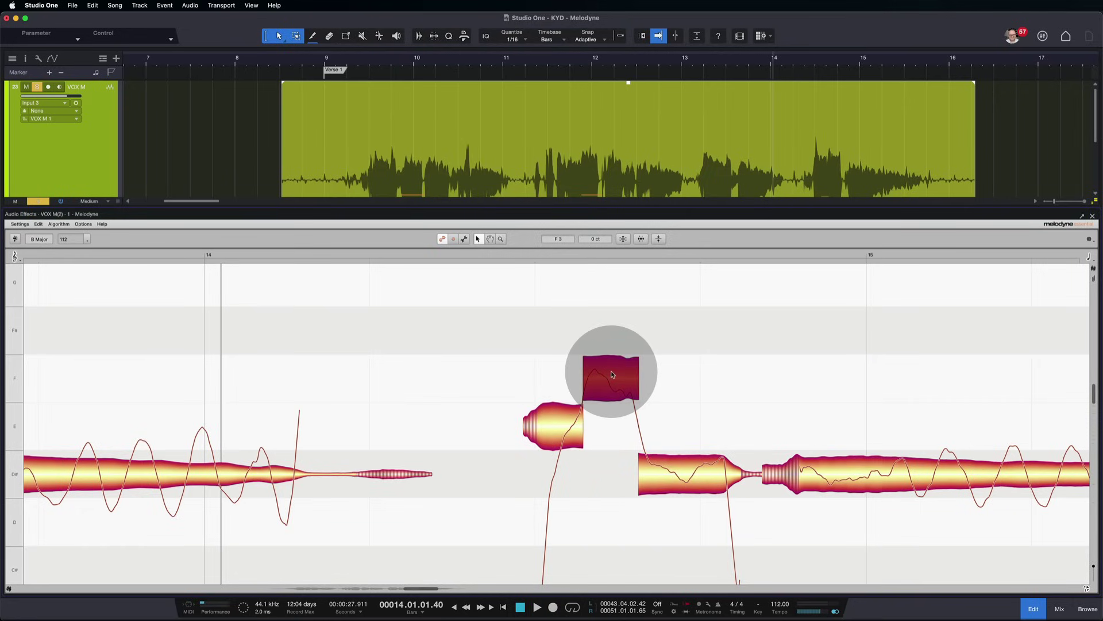
{"action": "left_click_drag", "start_coordinate": [612, 374], "coordinate": [611, 399]}
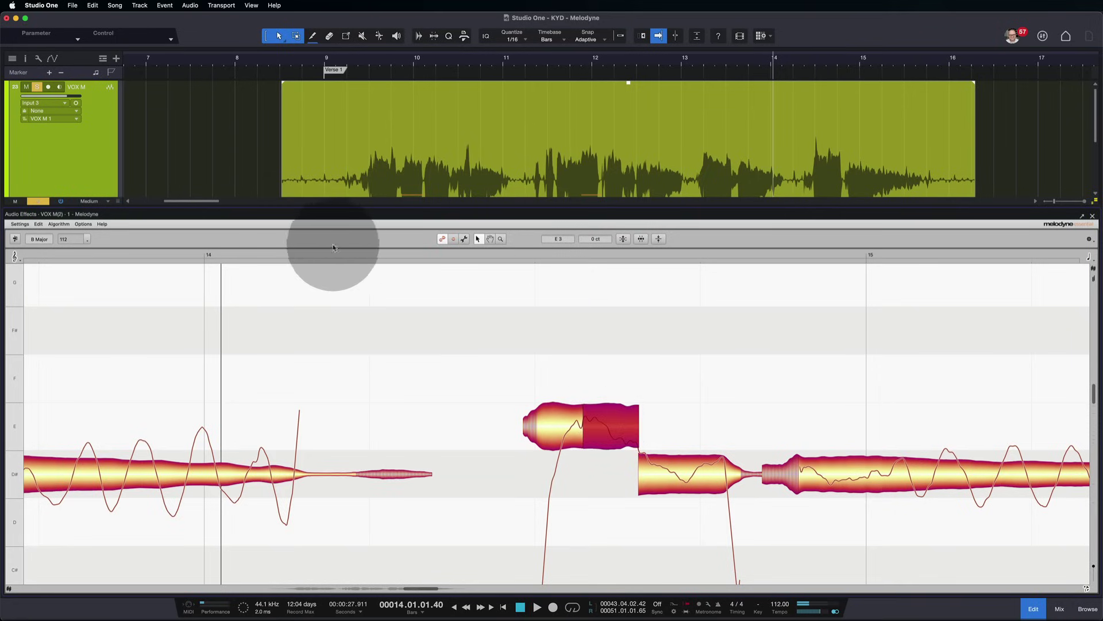
{"action": "left_click", "coordinate": [298, 253]}
{"action": "key", "text": "space"}
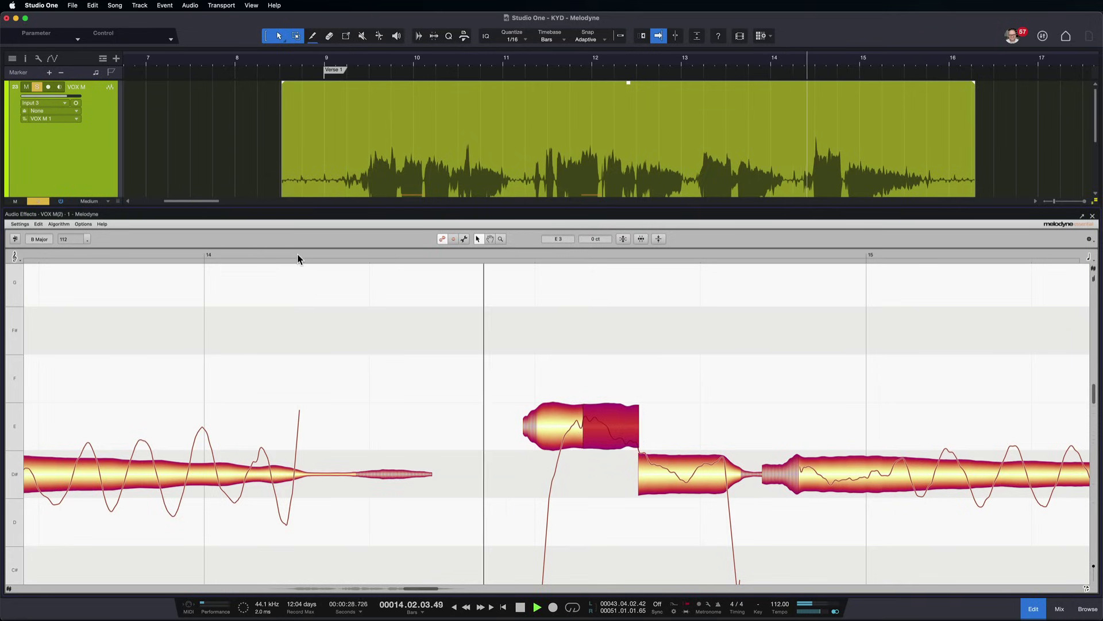
{"action": "left_click", "coordinate": [297, 253]}
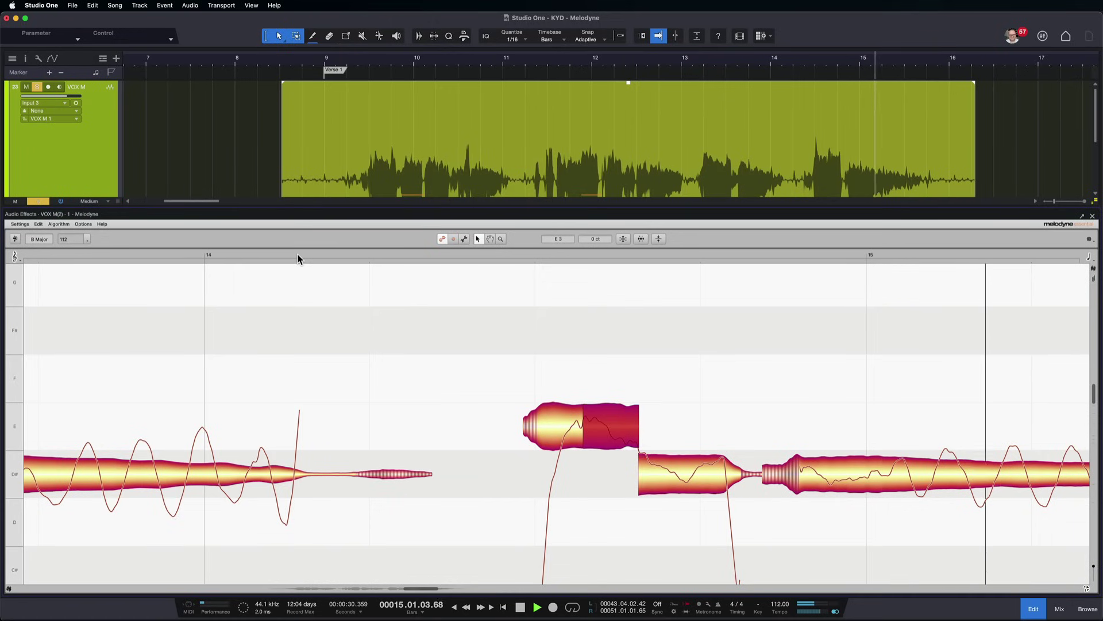
{"action": "key", "text": "space"}
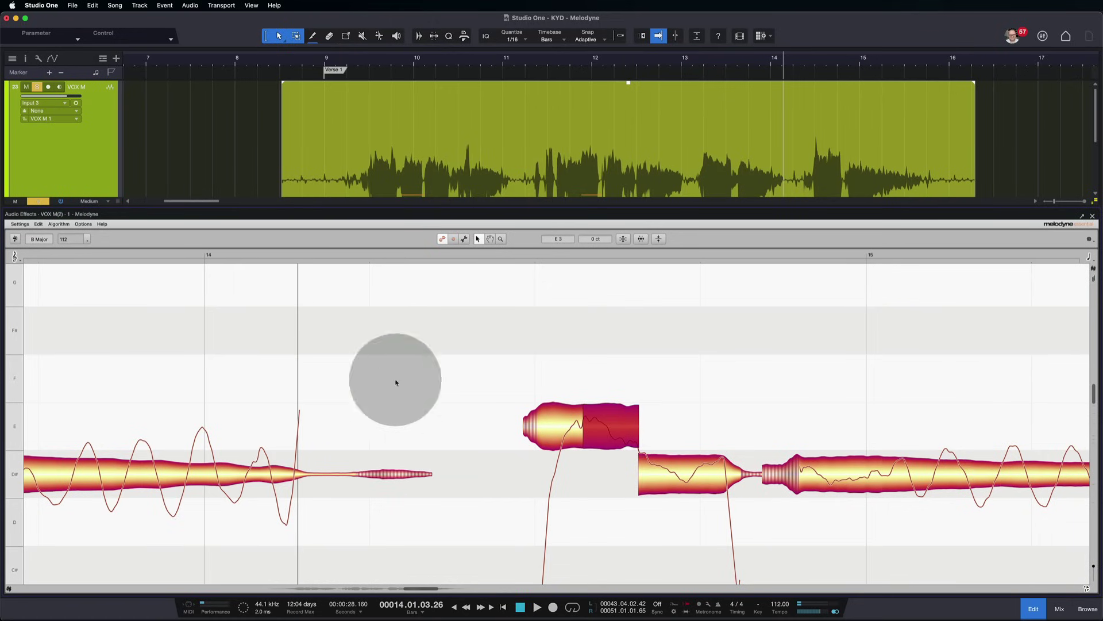
{"action": "scroll", "coordinate": [649, 498], "scroll_direction": "down", "scroll_amount": 3}
{"action": "scroll", "coordinate": [649, 498], "scroll_direction": "down", "scroll_amount": 2}
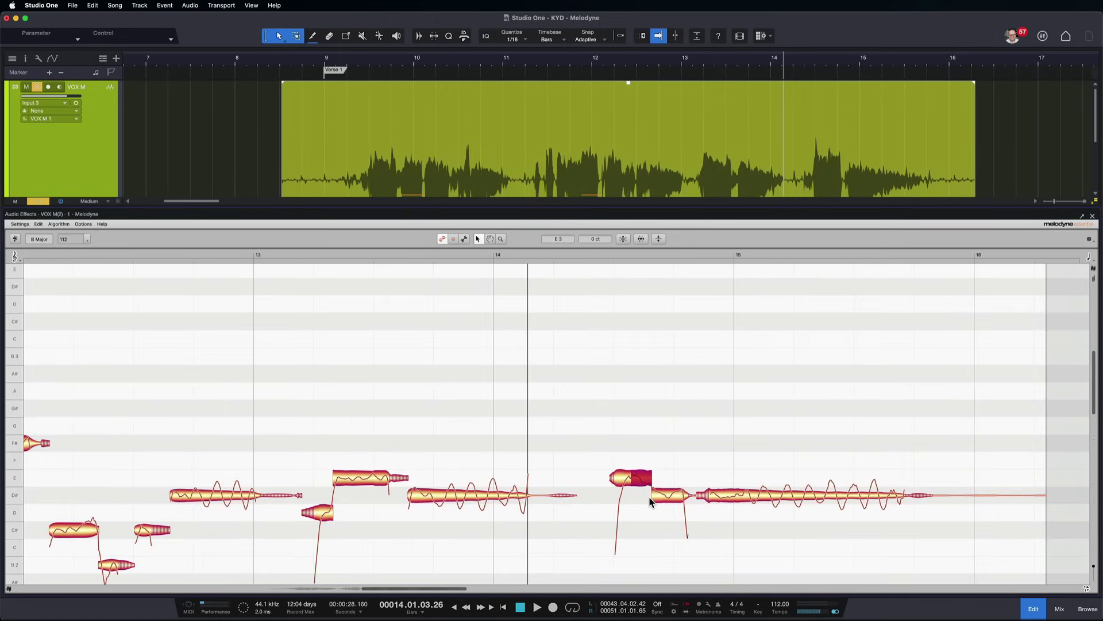
{"action": "left_click", "coordinate": [412, 255]}
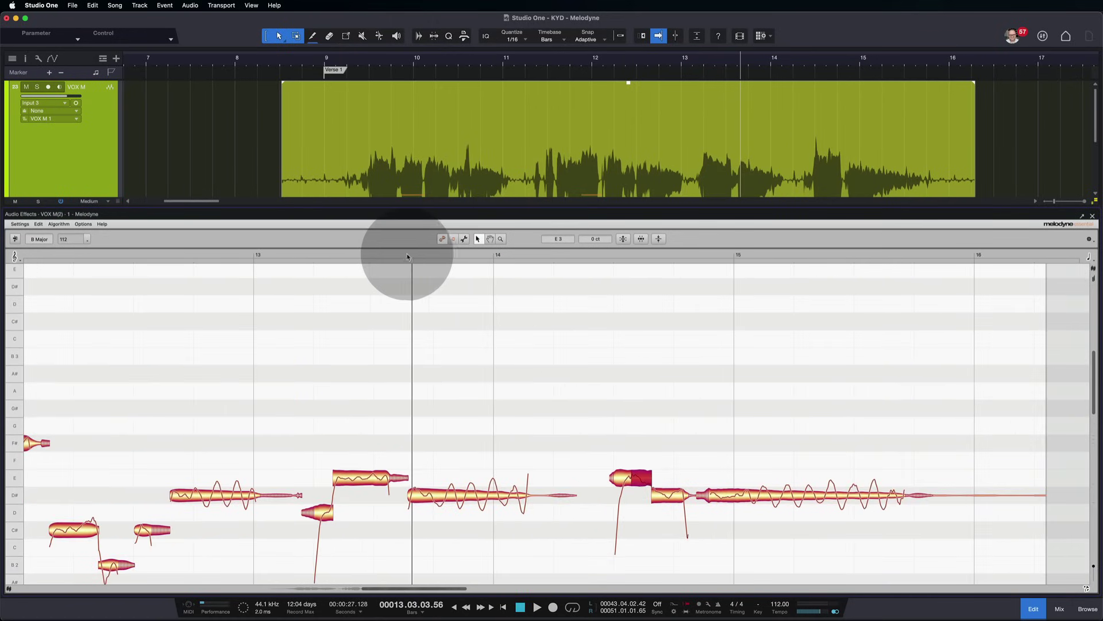
{"action": "key", "text": "space"}
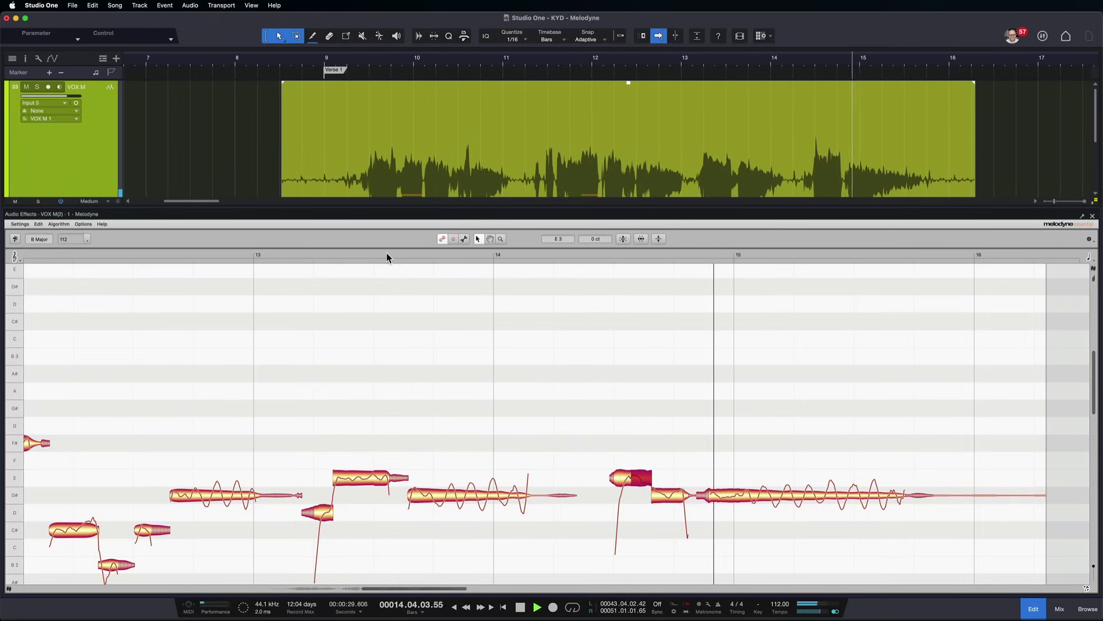
{"action": "left_click", "coordinate": [596, 308]}
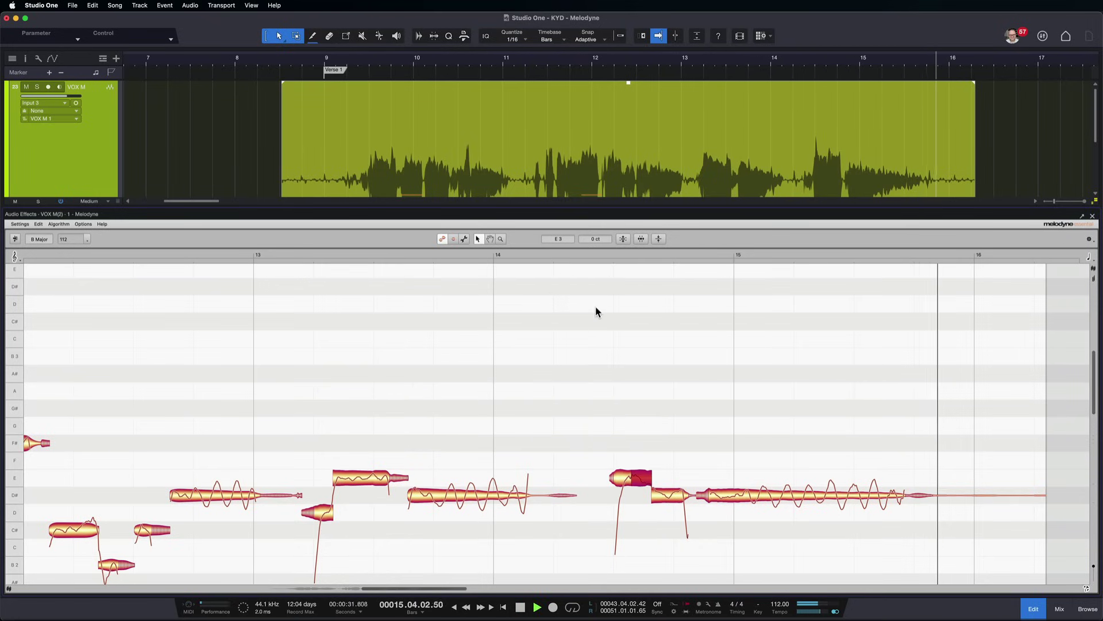
{"action": "key", "text": "space"}
{"action": "double_click", "coordinate": [568, 371]}
{"action": "double_click", "coordinate": [569, 371]}
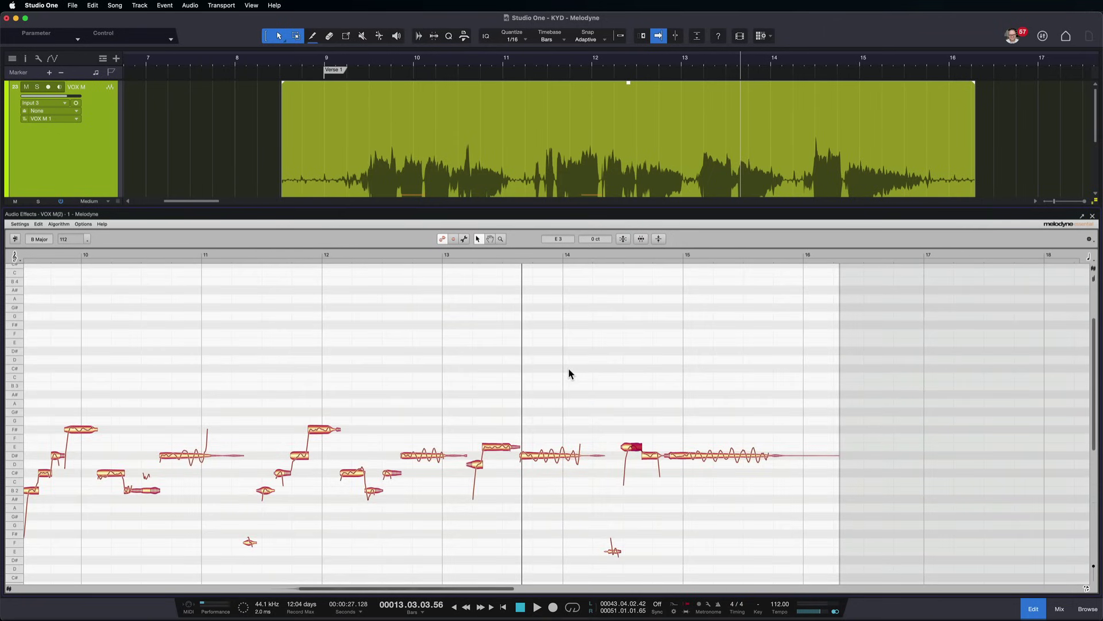
{"action": "scroll", "coordinate": [568, 371], "scroll_direction": "left", "scroll_amount": 5}
{"action": "left_click", "coordinate": [233, 253]}
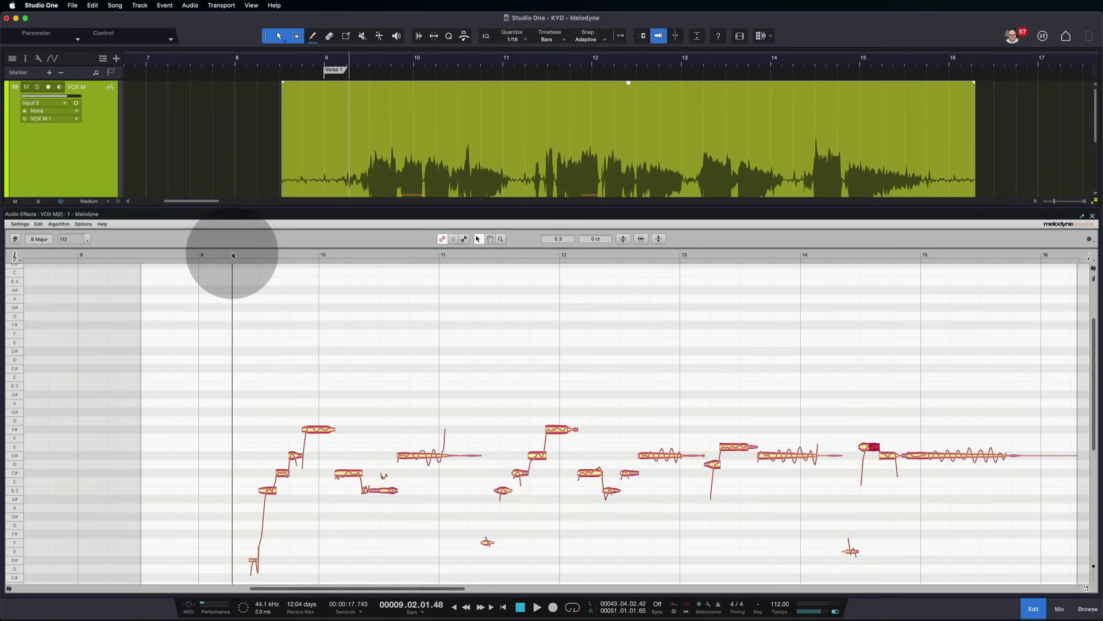
{"action": "left_click", "coordinate": [232, 253]}
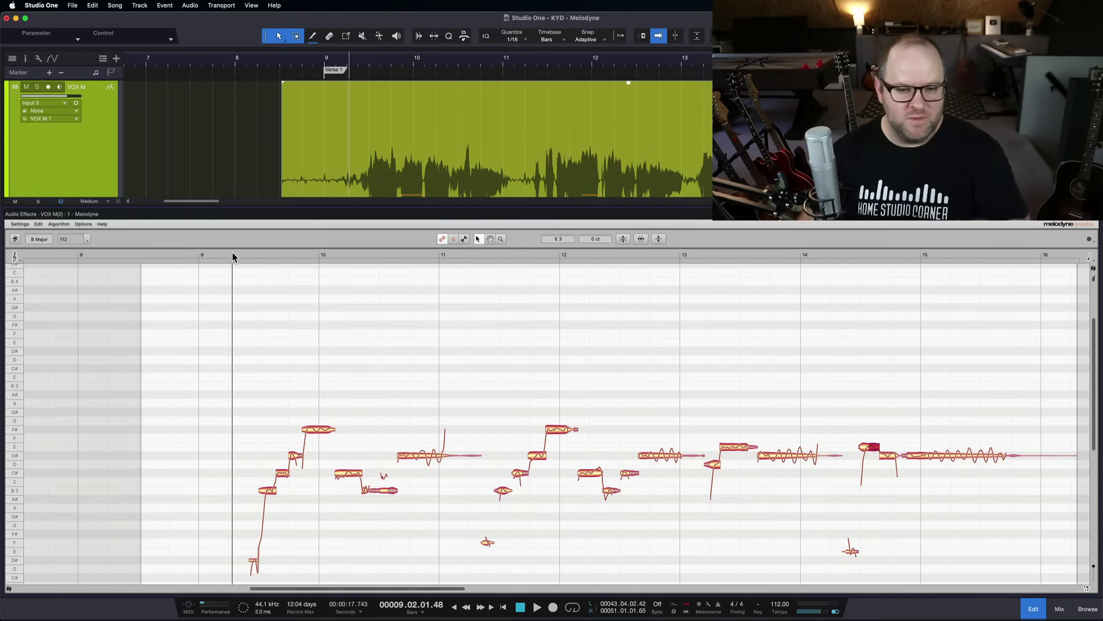
- Apply Correct Pitch with Pitch Center and Pitch Drift both at 100%
{"action": "left_click", "coordinate": [622, 239]}
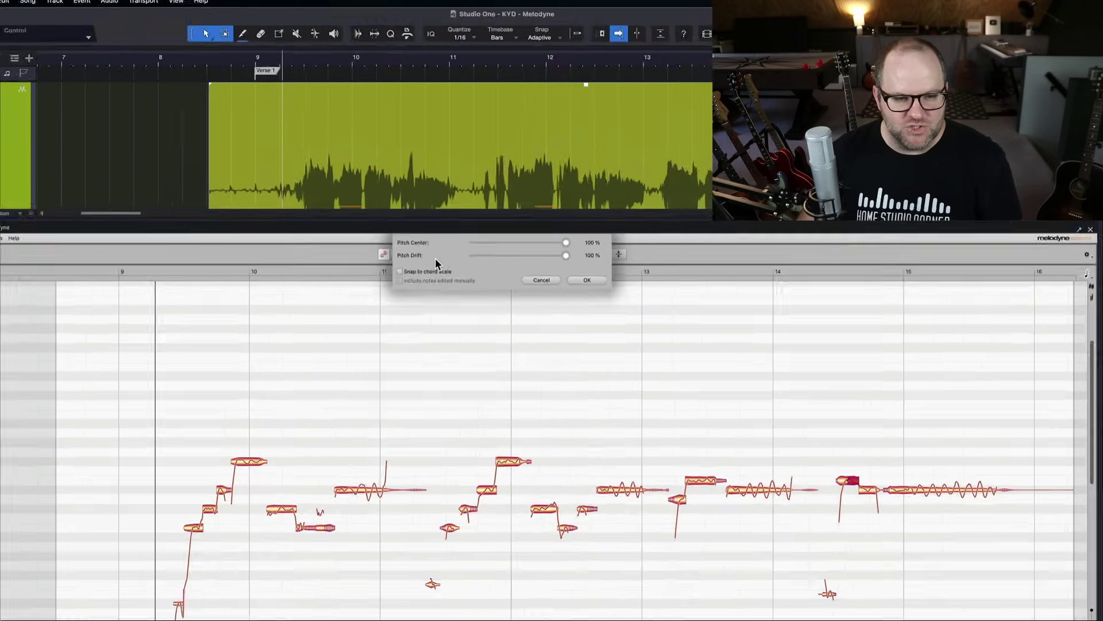
{"action": "left_click", "coordinate": [693, 295]}
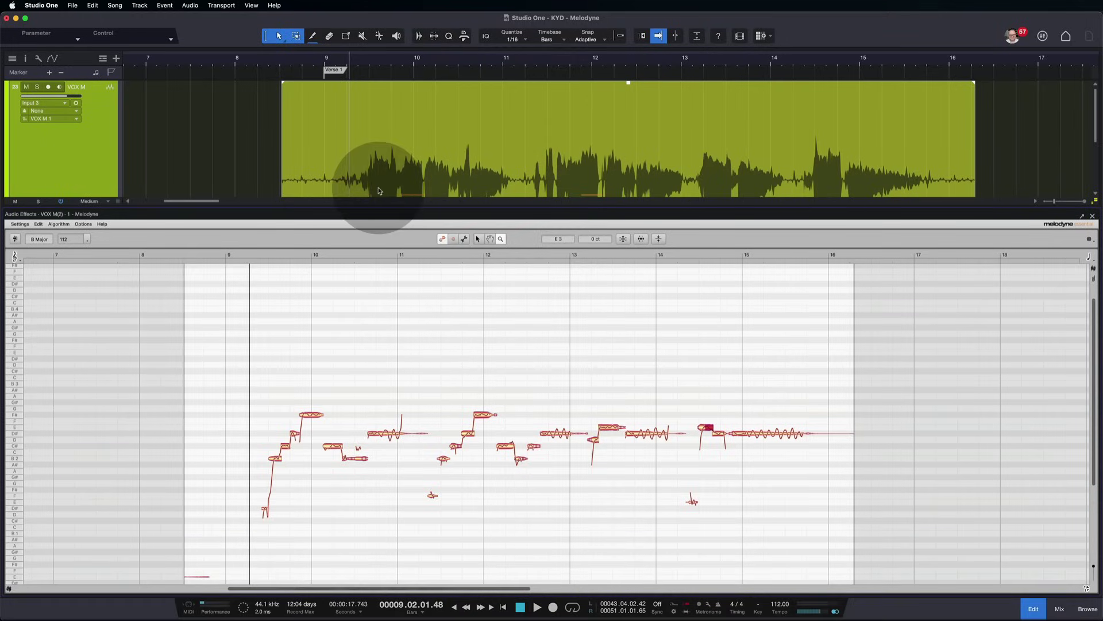
- Close Melodyne and remove the Melodyne insert from the event's Event FX in the Inspector
{"action": "key", "text": "F3"}
{"action": "key", "text": "F3"}
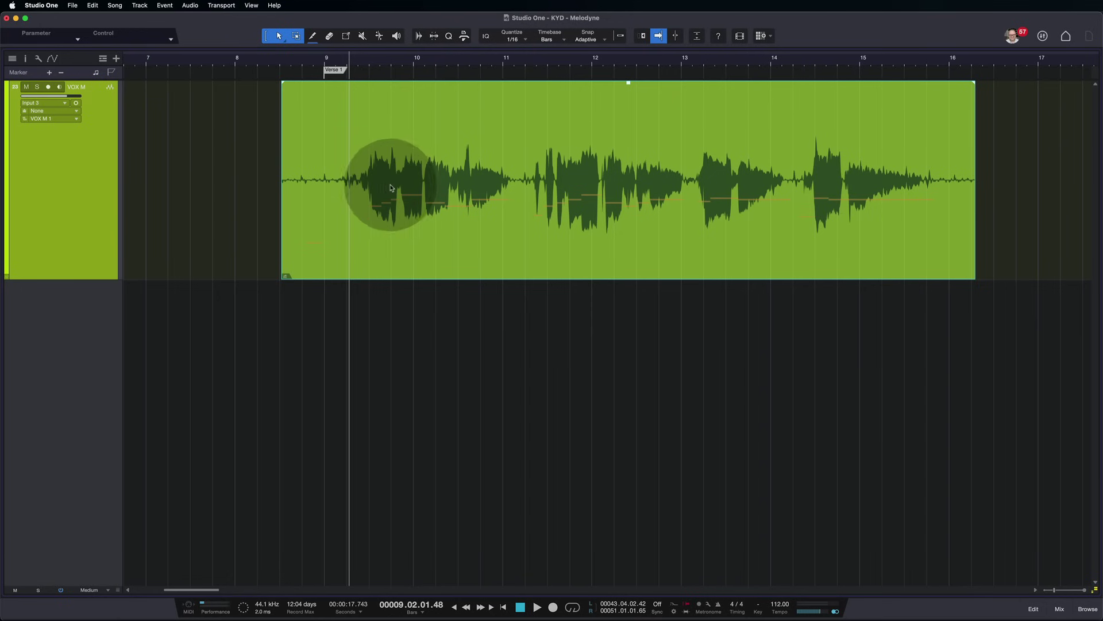
{"action": "key", "text": "F4"}
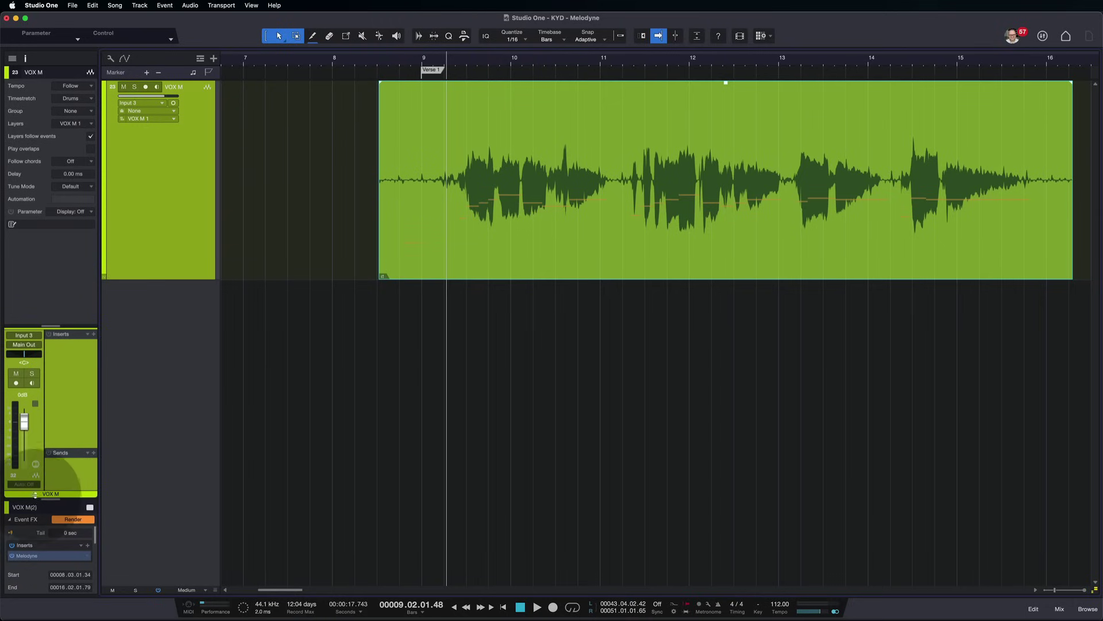
{"action": "left_click_drag", "start_coordinate": [35, 500], "coordinate": [34, 305]}
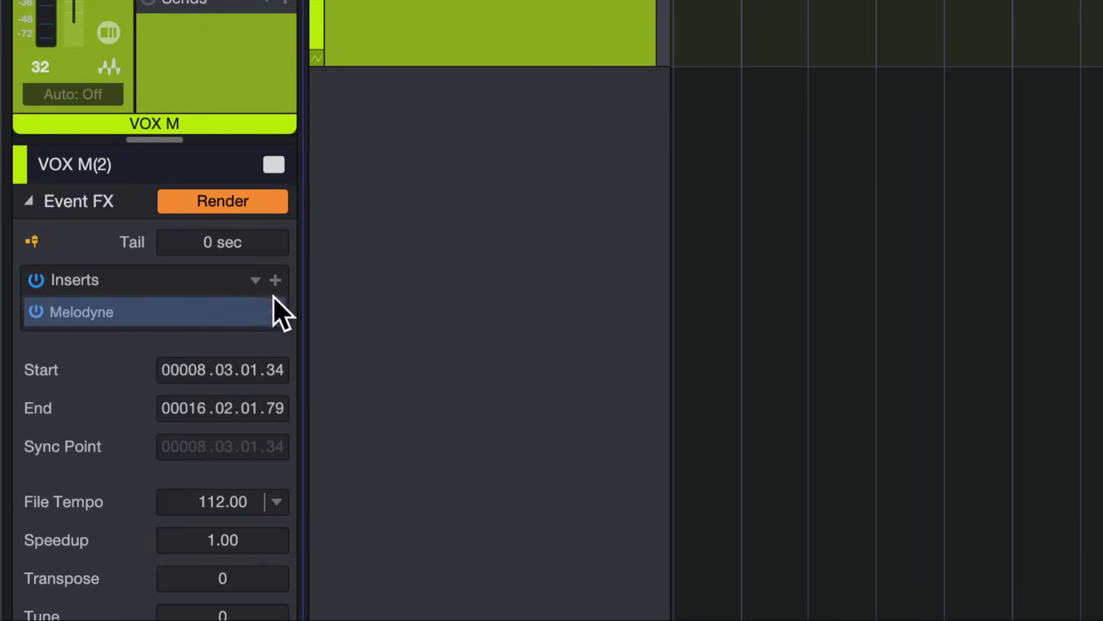
{"action": "left_click", "coordinate": [276, 310]}
{"action": "left_click", "coordinate": [368, 570]}
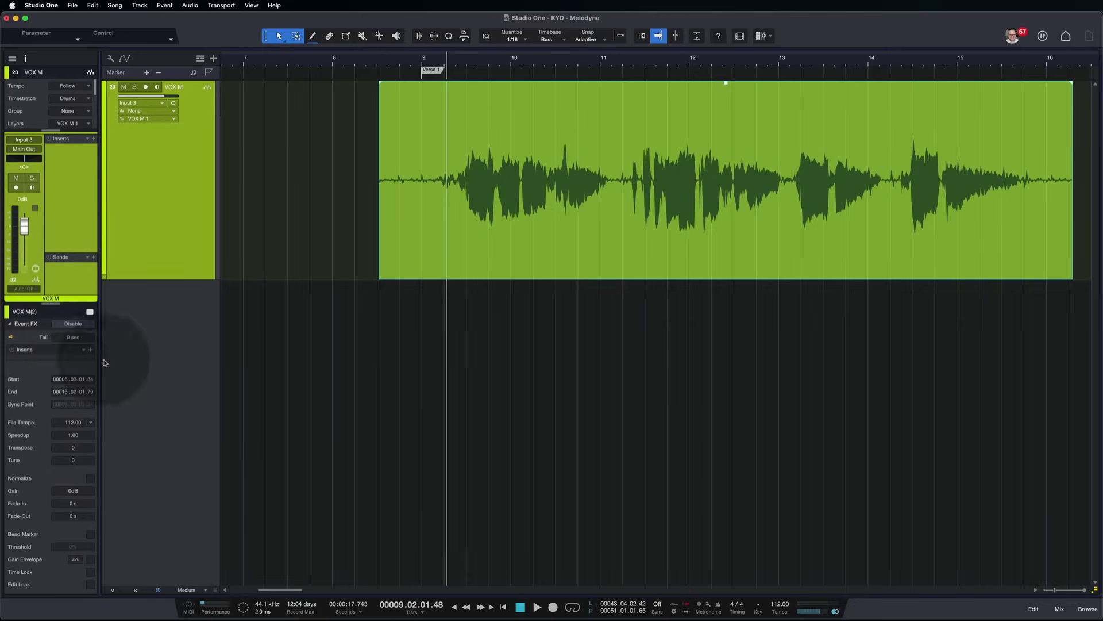
- Close the Inspector and reopen the VOX M(2) event in Melodyne
{"action": "left_click", "coordinate": [442, 215]}
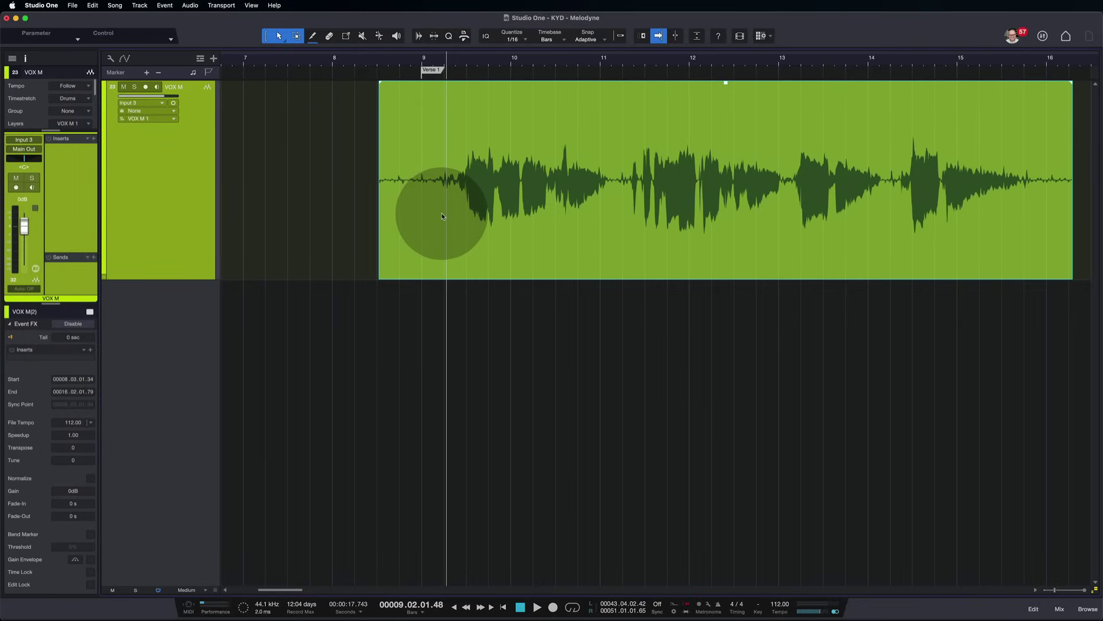
{"action": "left_click", "coordinate": [467, 226]}
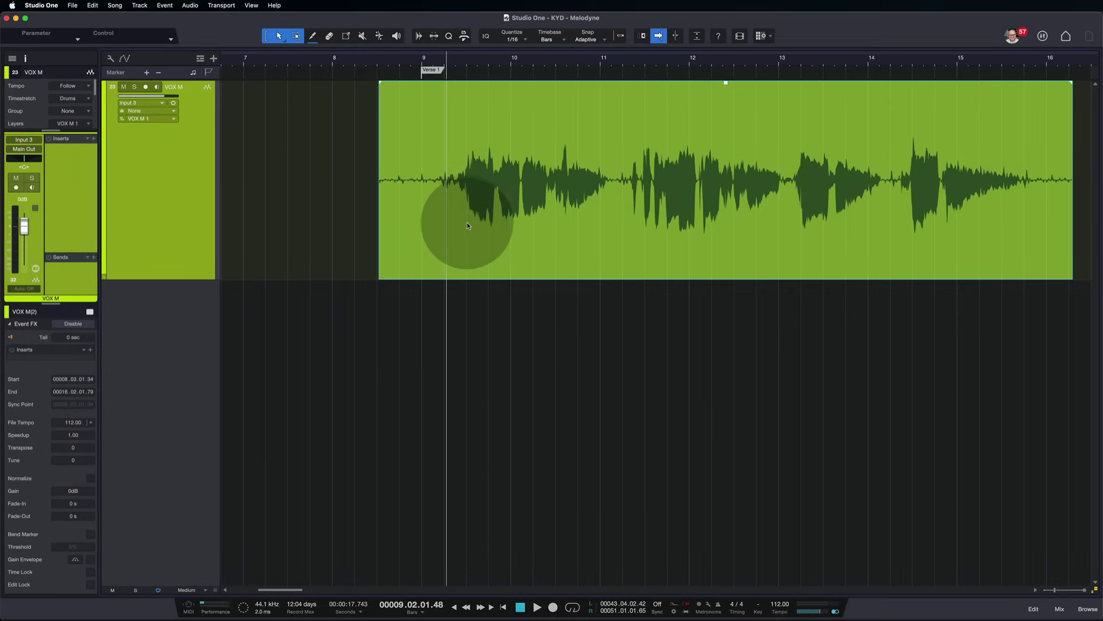
{"action": "key", "text": "F4"}
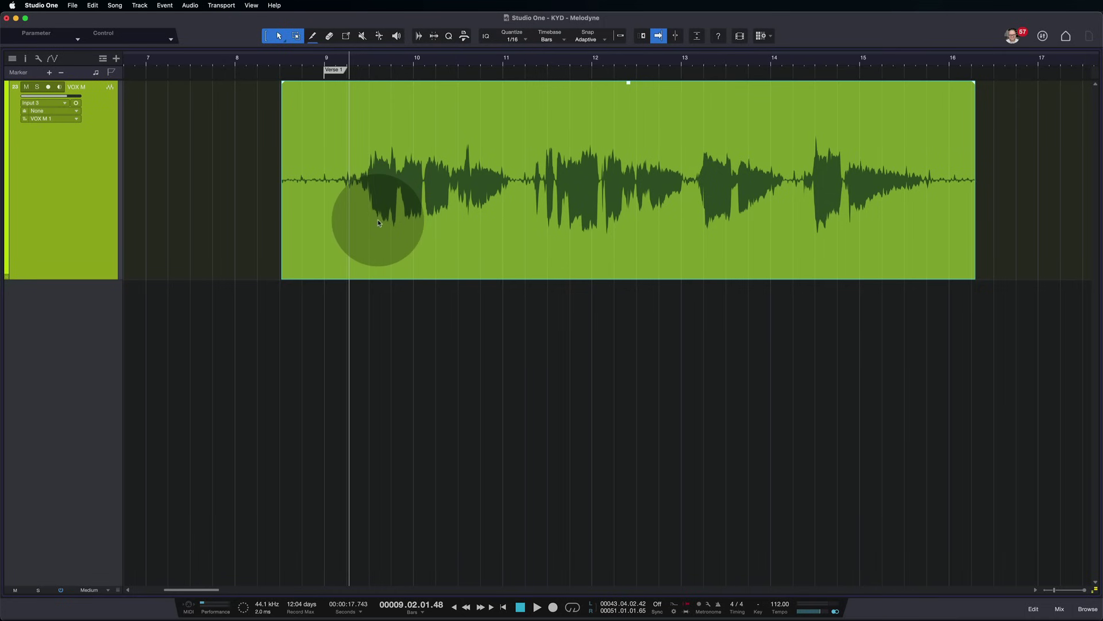
{"action": "double_click", "coordinate": [379, 223]}
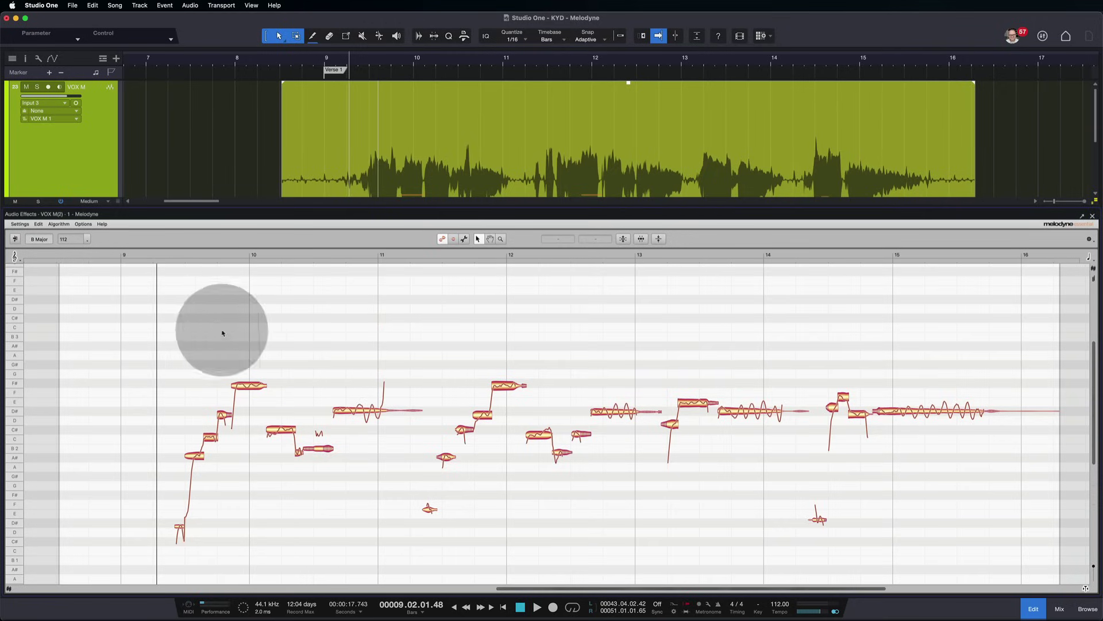
- Solo VOX M, play from bar 9, and select the F# note near bar 10
{"action": "left_click", "coordinate": [160, 255]}
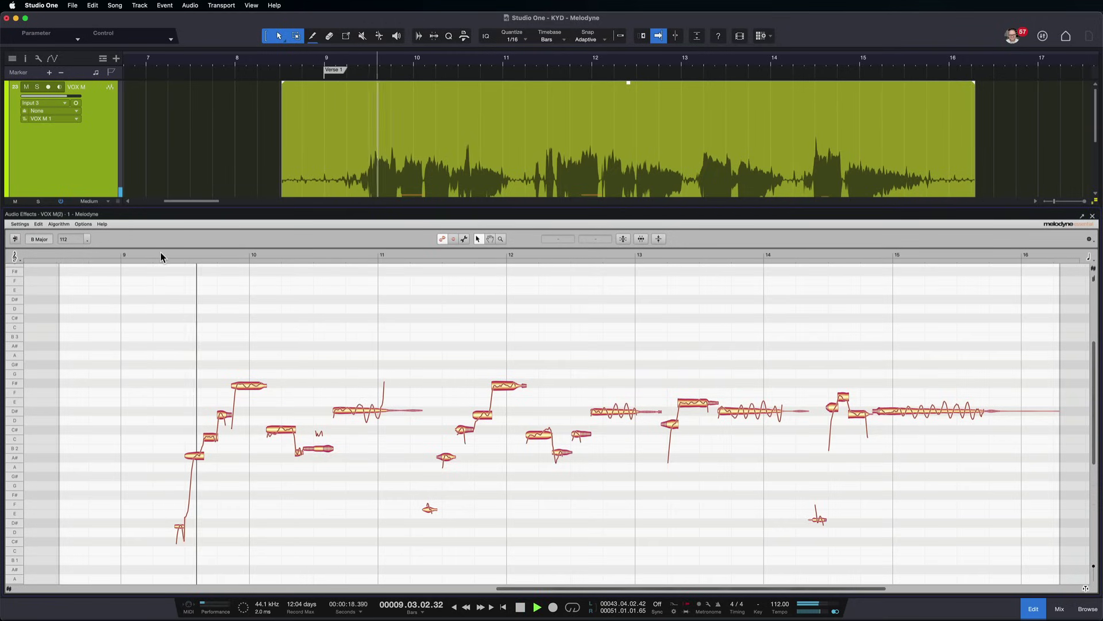
{"action": "left_click", "coordinate": [44, 147]}
{"action": "key", "text": "s"}
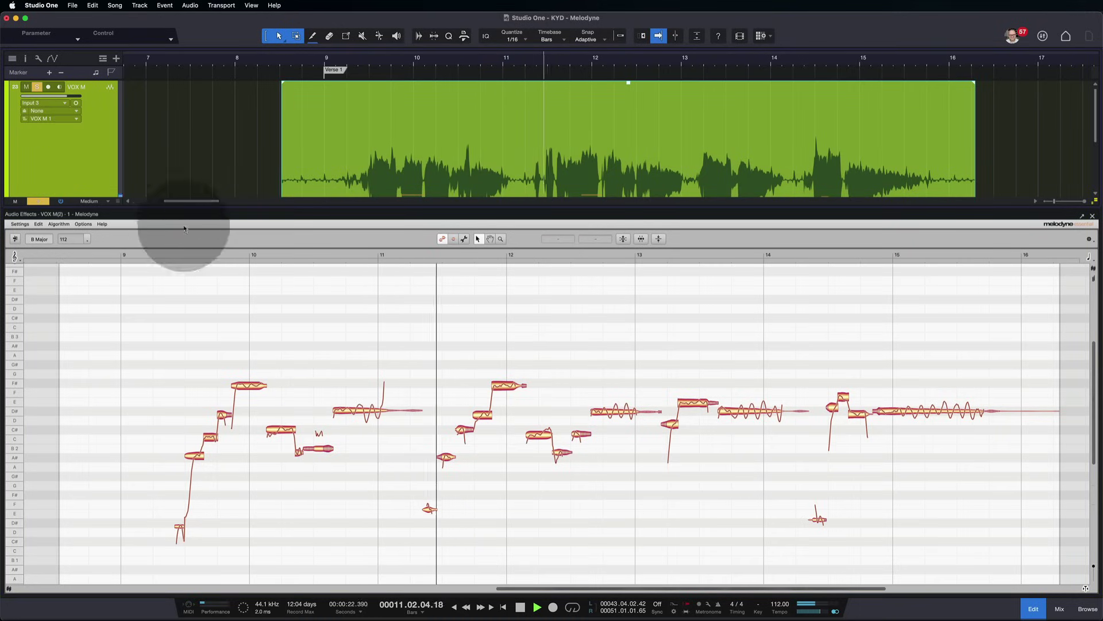
{"action": "left_click", "coordinate": [160, 254]}
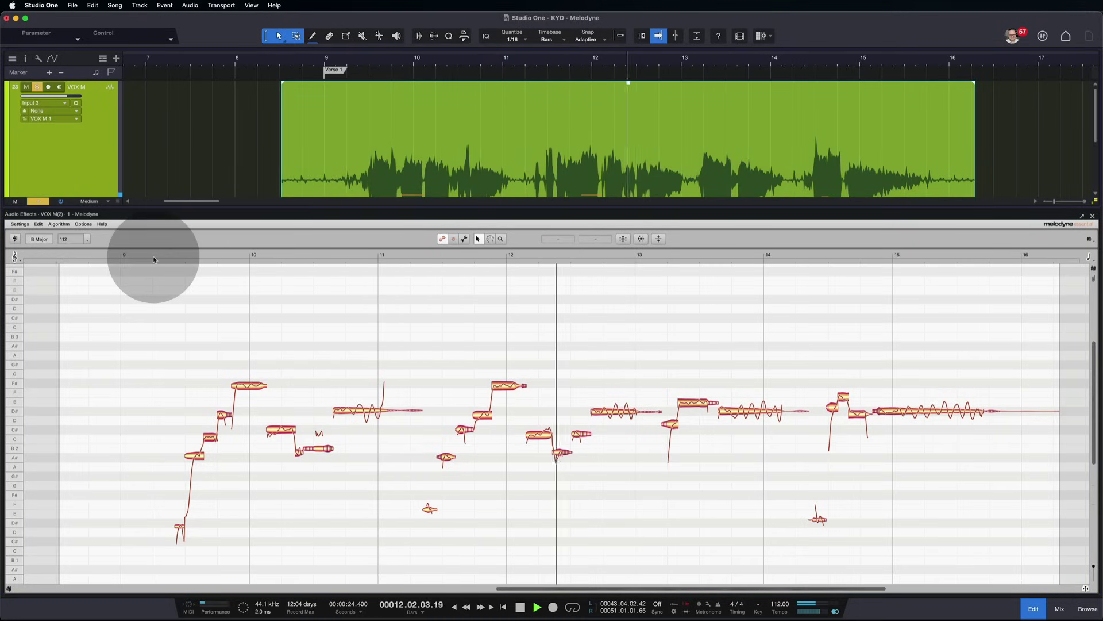
{"action": "key", "text": "space"}
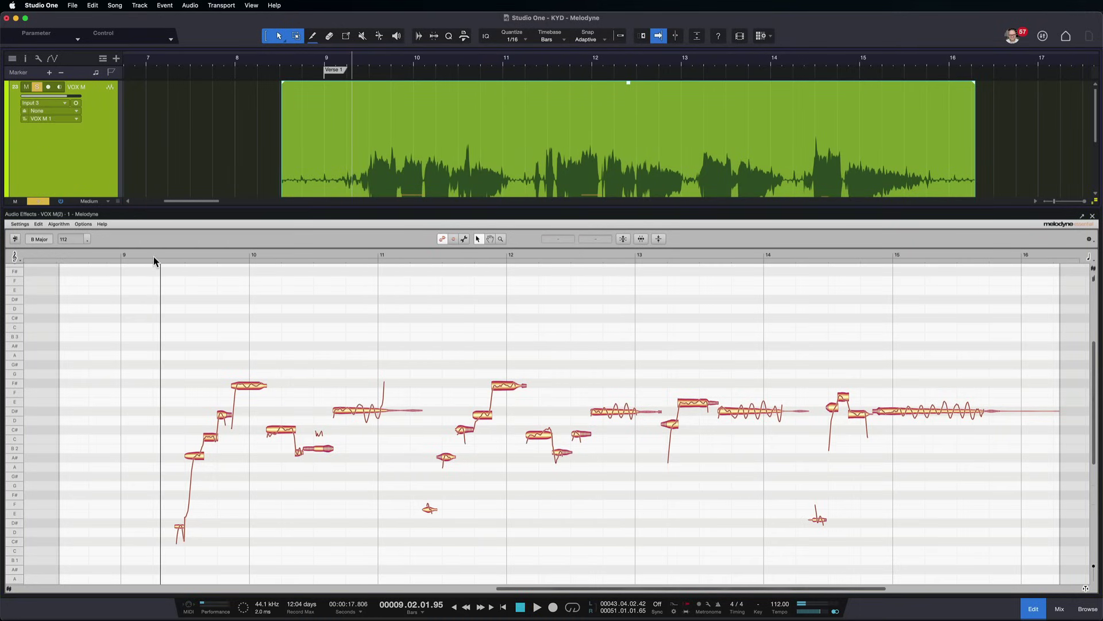
{"action": "left_click", "coordinate": [244, 384]}
{"action": "left_click", "coordinate": [164, 394]}
{"action": "scroll", "coordinate": [162, 394], "scroll_direction": "up", "scroll_amount": 5}
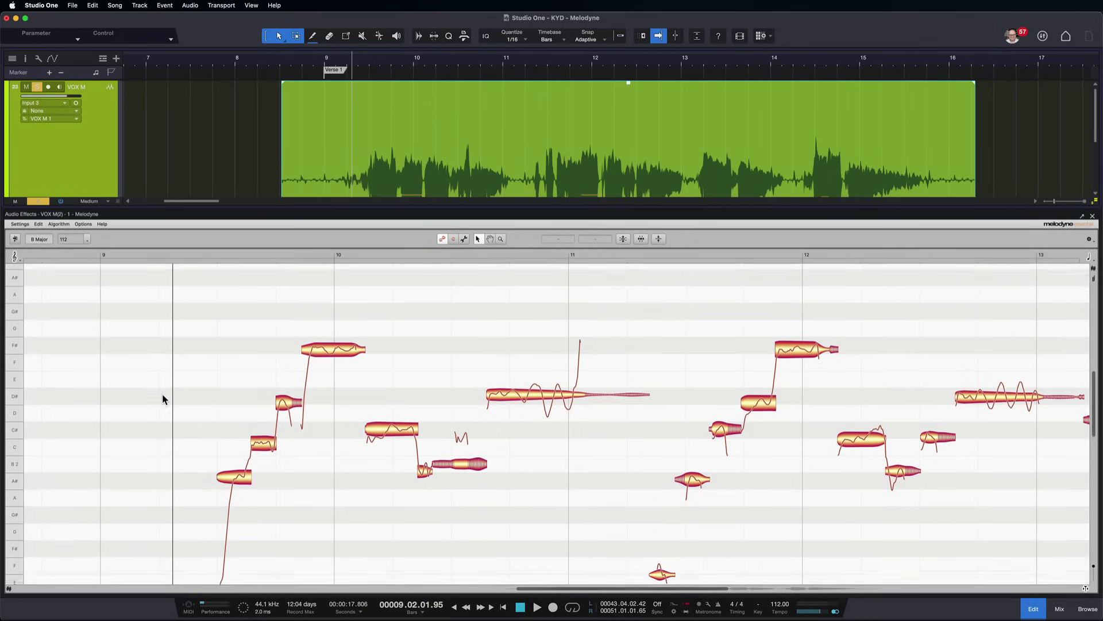
{"action": "scroll", "coordinate": [162, 394], "scroll_direction": "down", "scroll_amount": 3}
{"action": "left_click_drag", "start_coordinate": [162, 394], "coordinate": [189, 362]}
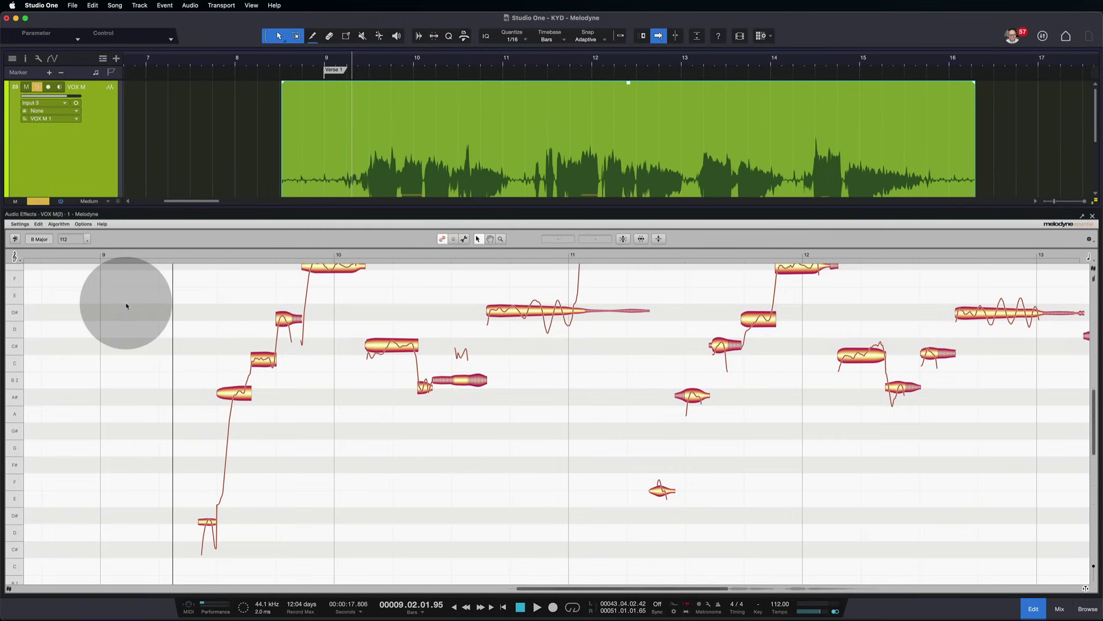
{"action": "left_click", "coordinate": [300, 381]}
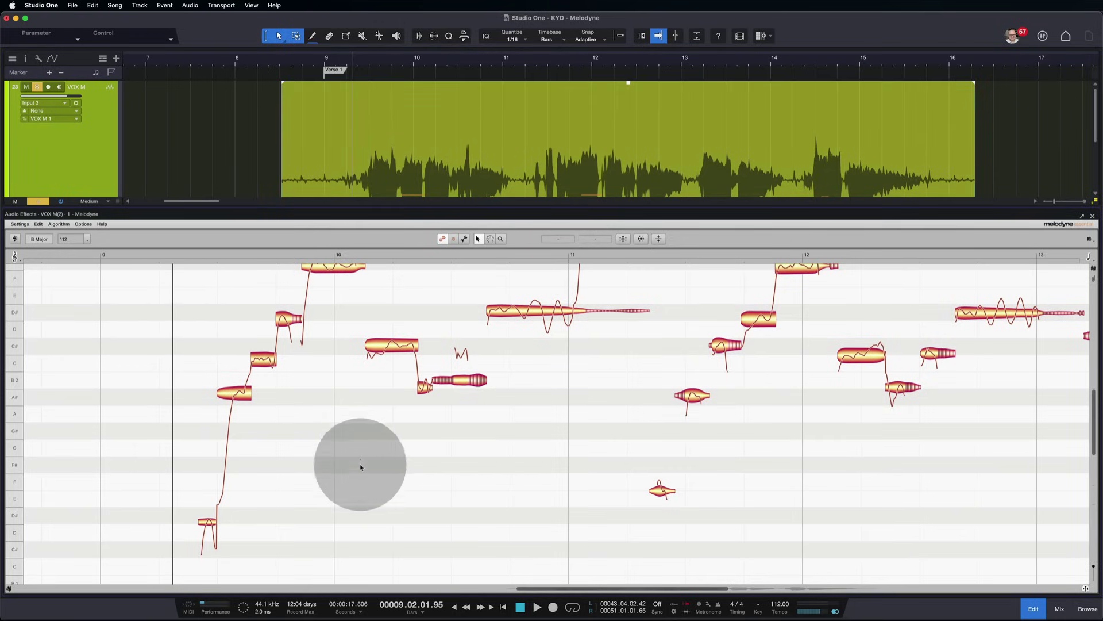
{"action": "left_click", "coordinate": [491, 238]}
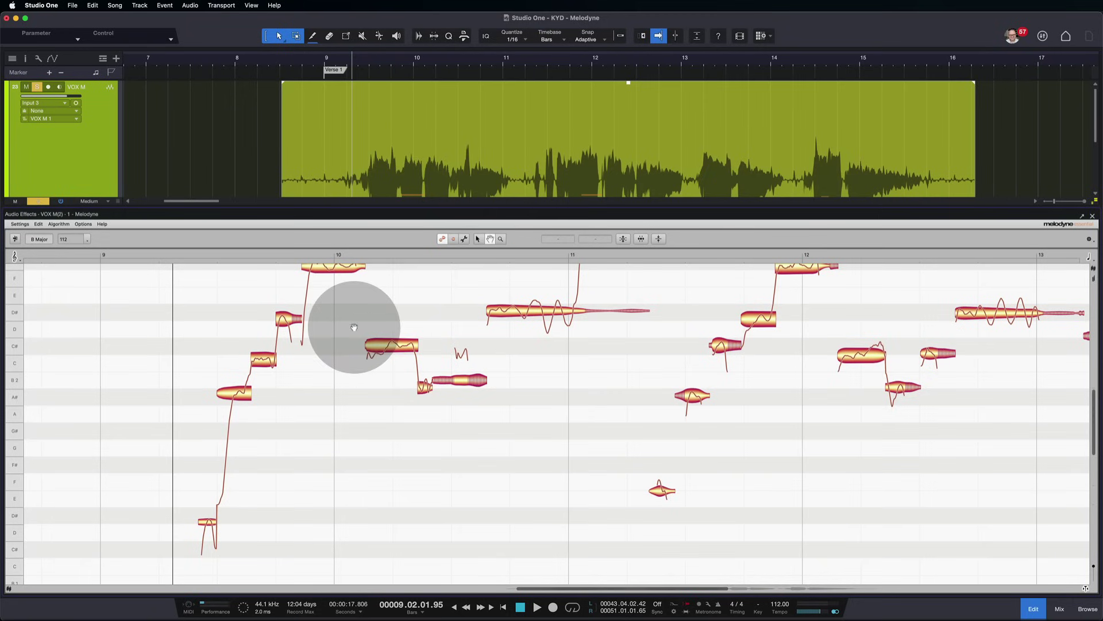
{"action": "left_click_drag", "start_coordinate": [353, 329], "coordinate": [352, 354]}
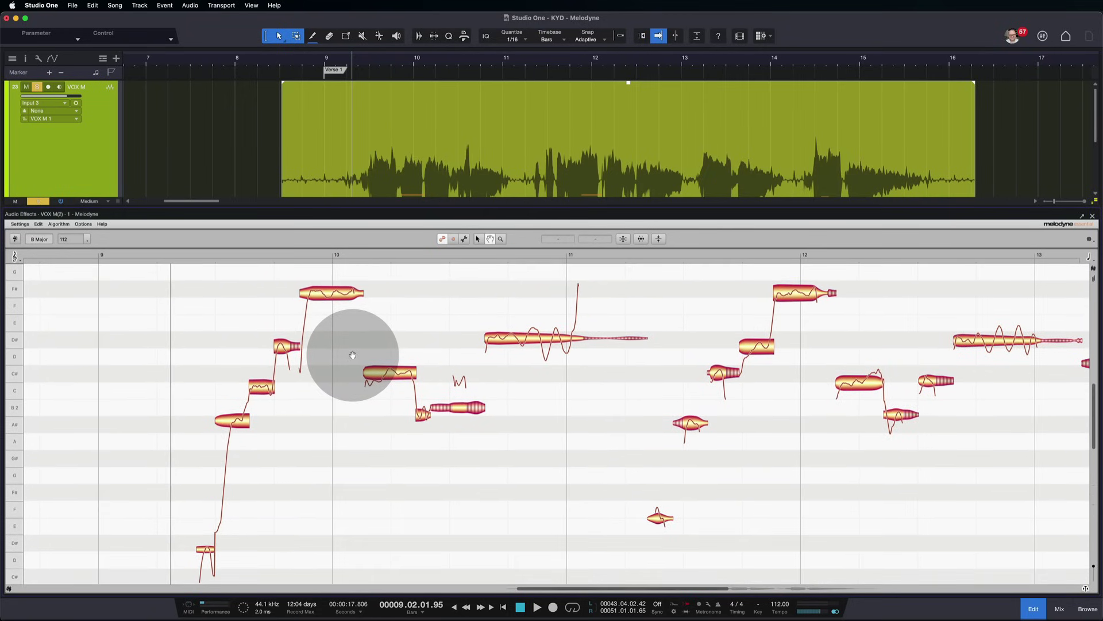
{"action": "left_click", "coordinate": [480, 241]}
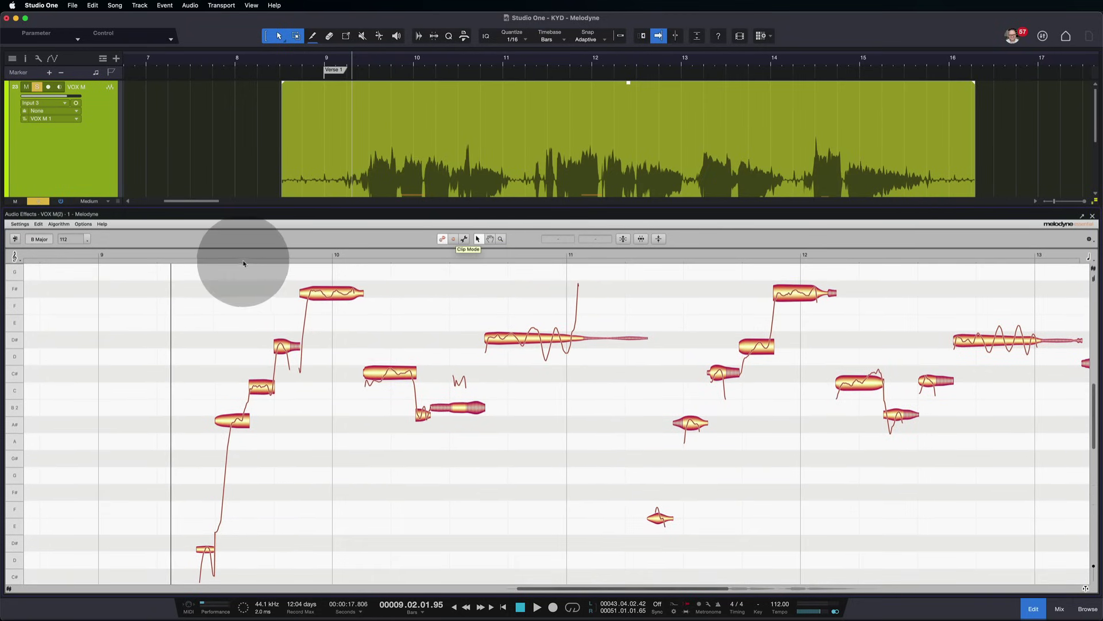
{"action": "left_click", "coordinate": [170, 256]}
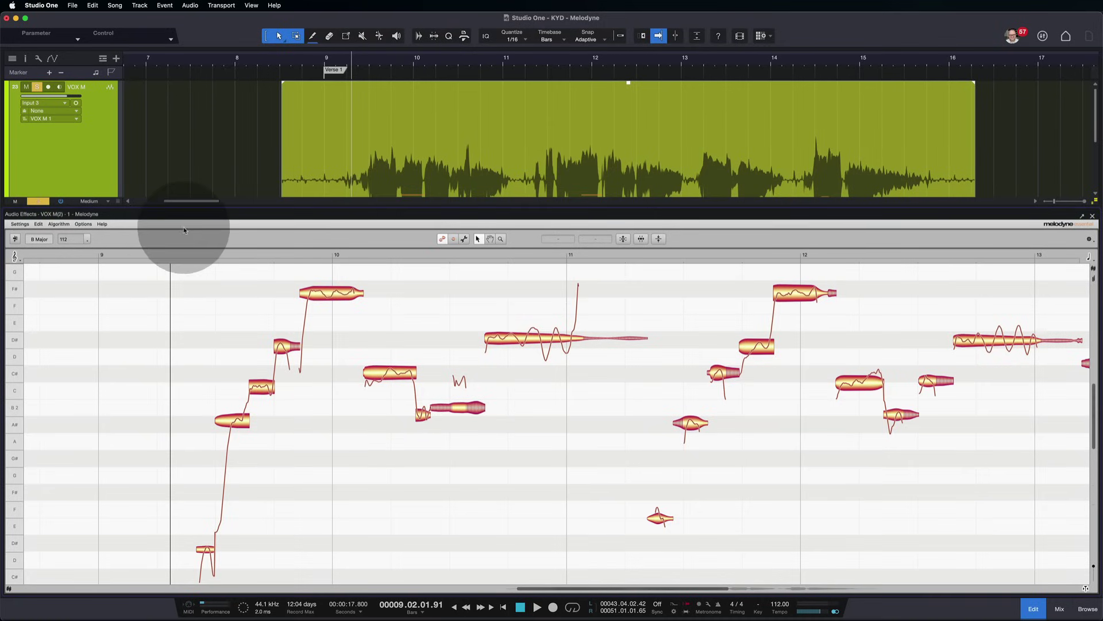
{"action": "left_click", "coordinate": [191, 256]}
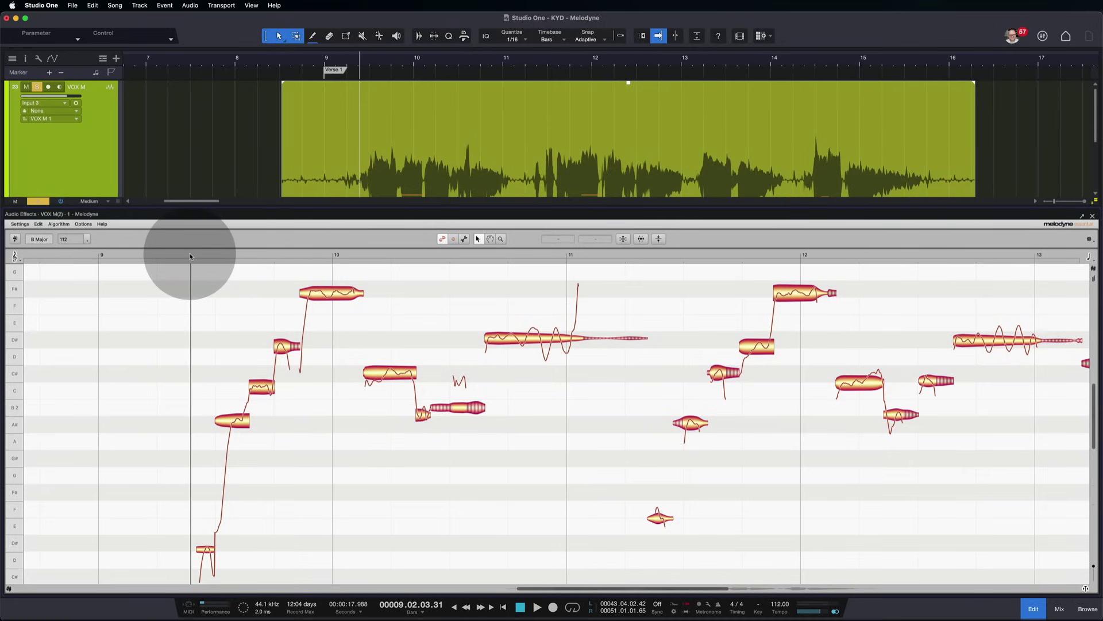
{"action": "scroll", "coordinate": [251, 420], "scroll_direction": "up", "scroll_amount": 2}
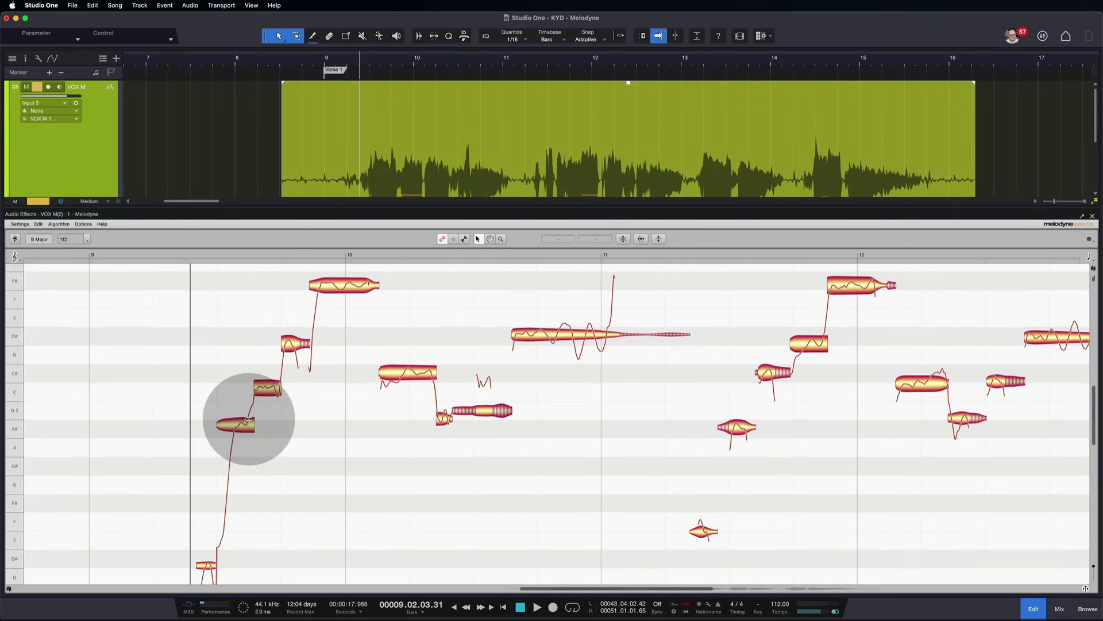
{"action": "scroll", "coordinate": [252, 420], "scroll_direction": "down", "scroll_amount": 2}
{"action": "left_click", "coordinate": [225, 258]}
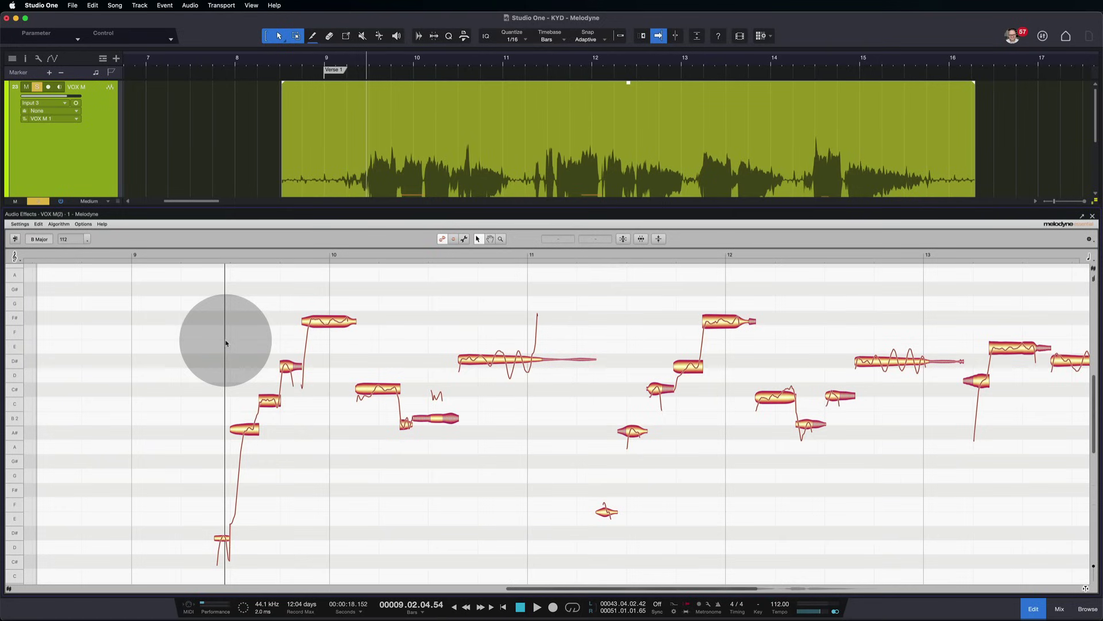
{"action": "key", "text": "space"}
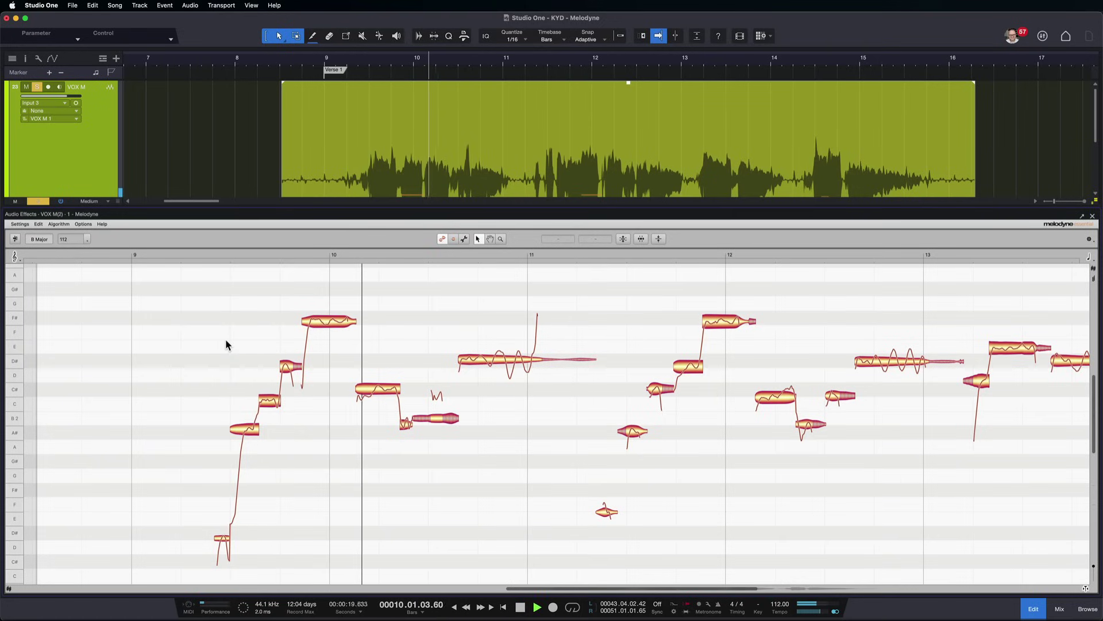
{"action": "key", "text": "space"}
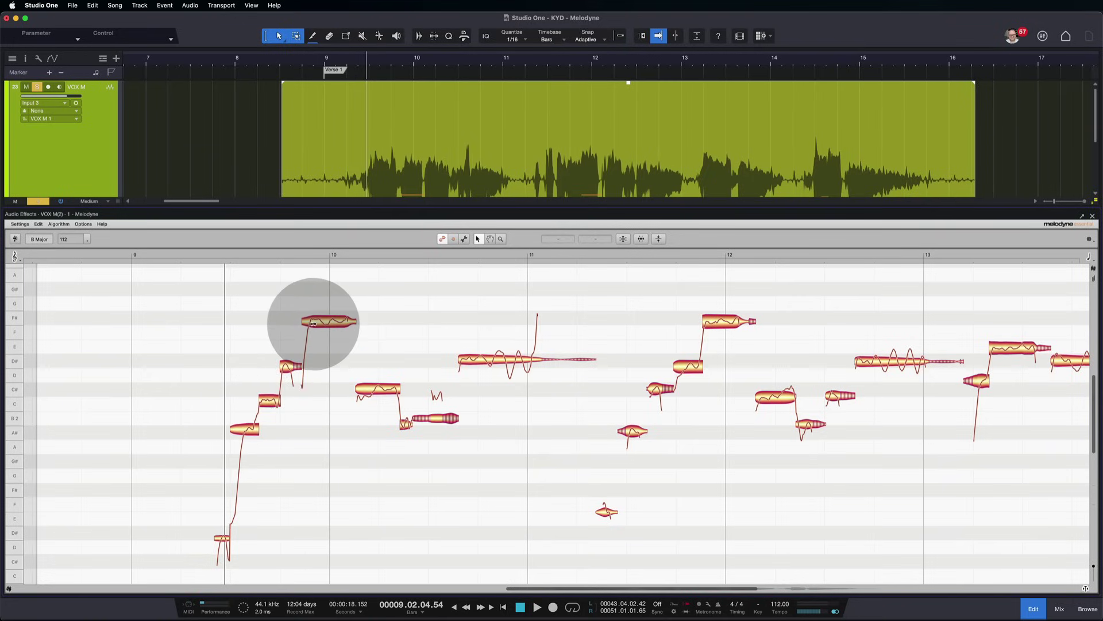
{"action": "scroll", "coordinate": [287, 431], "scroll_direction": "up", "scroll_amount": 5}
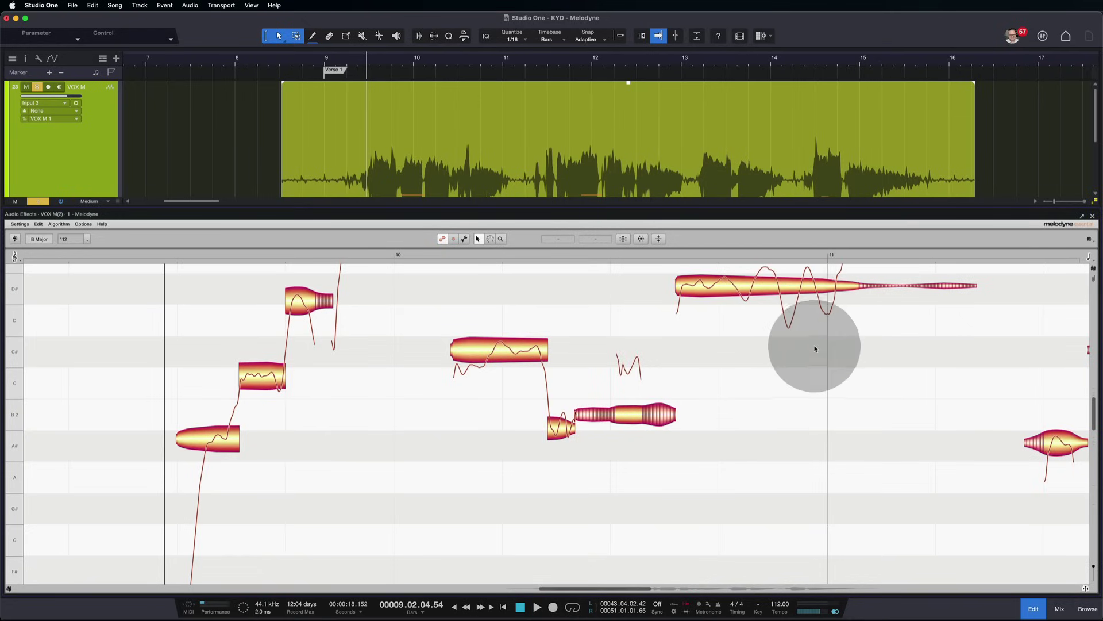
{"action": "left_click_drag", "start_coordinate": [816, 347], "coordinate": [816, 393]}
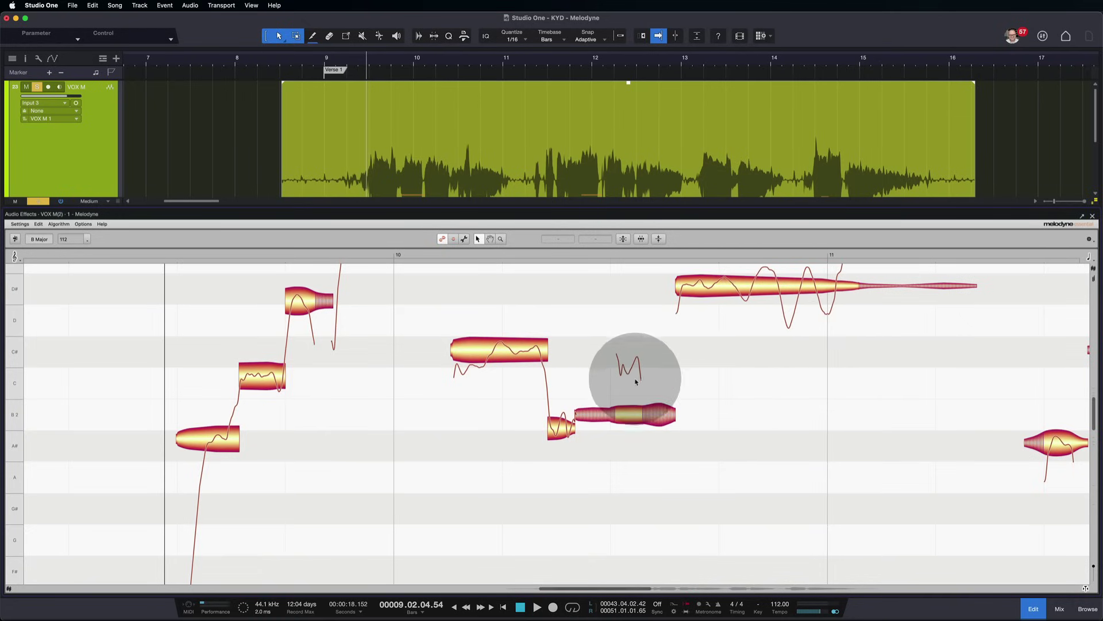
{"action": "left_click", "coordinate": [625, 415]}
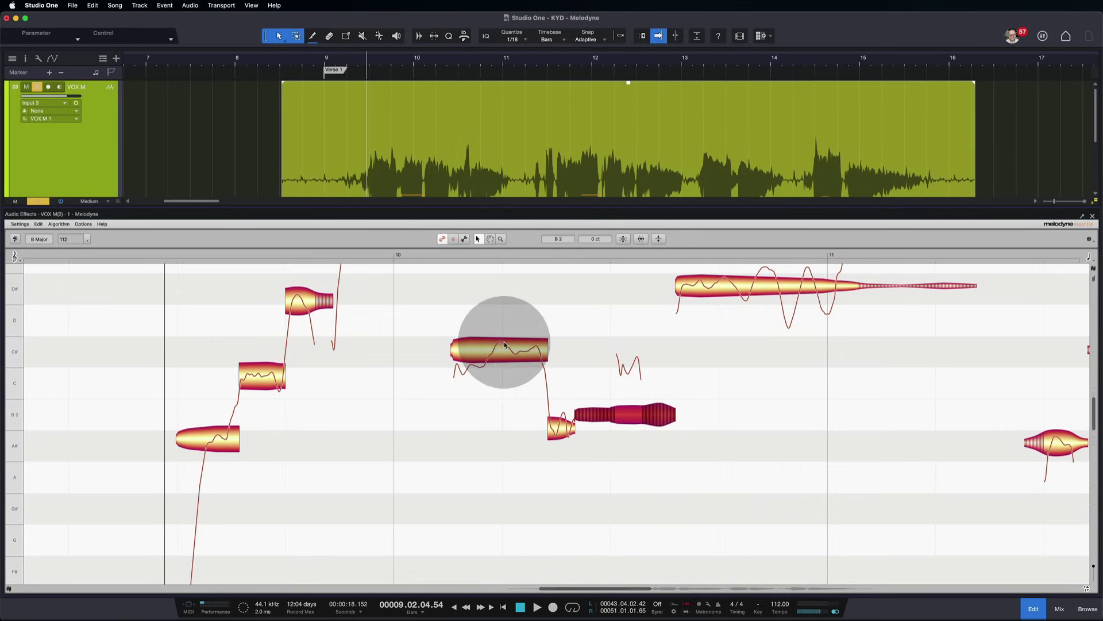
{"action": "left_click", "coordinate": [236, 336]}
{"action": "scroll", "coordinate": [327, 381], "scroll_direction": "up", "scroll_amount": 3}
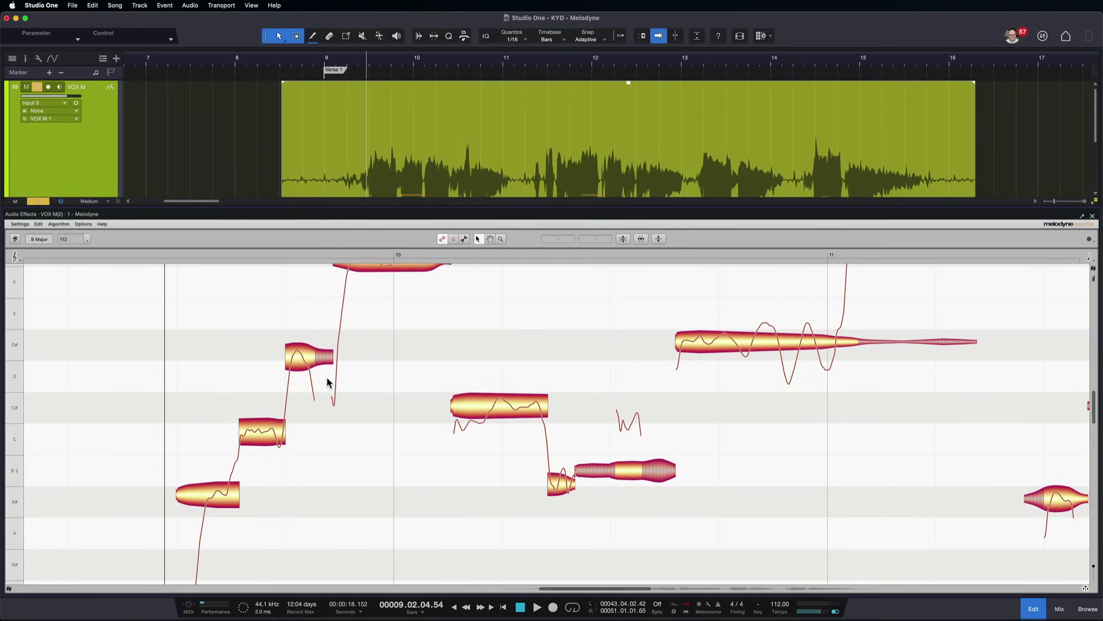
{"action": "left_click", "coordinate": [150, 255]}
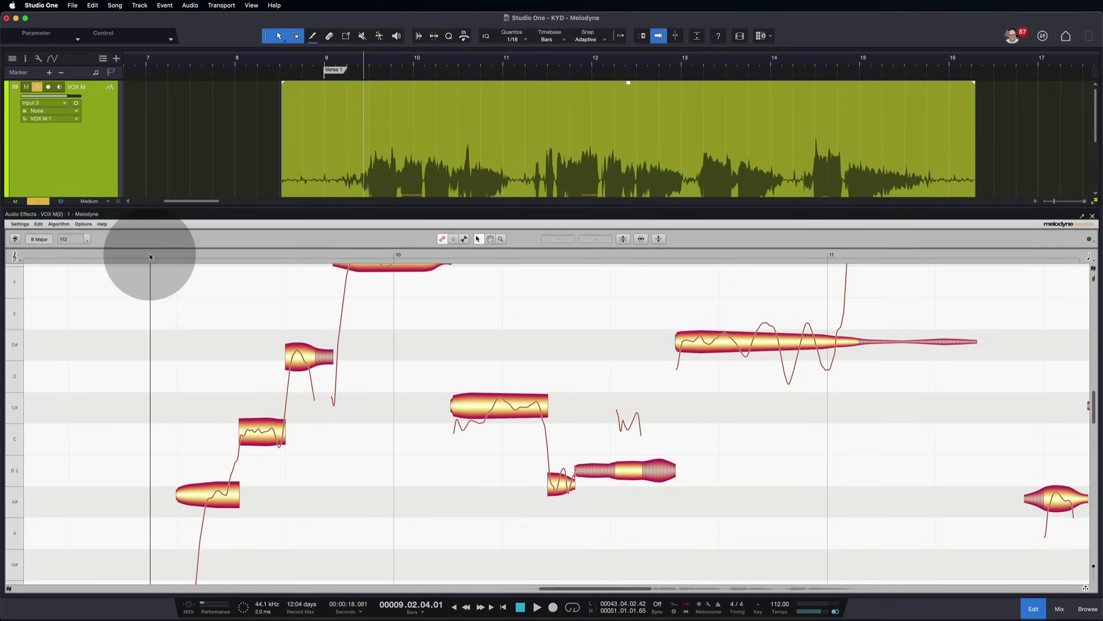
{"action": "key", "text": "space"}
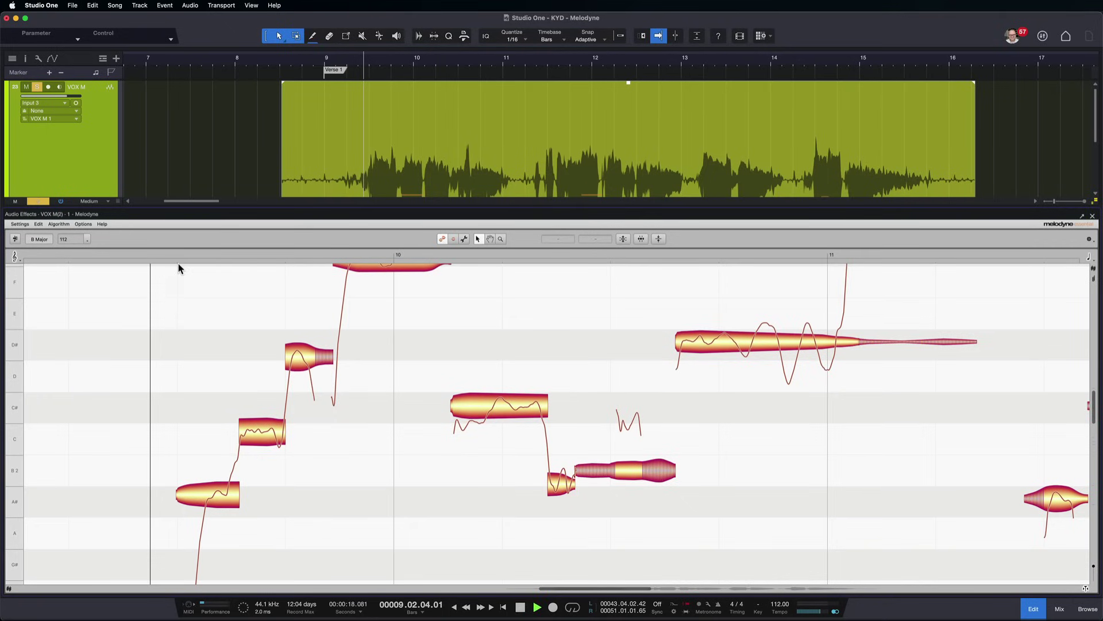
{"action": "key", "text": "space"}
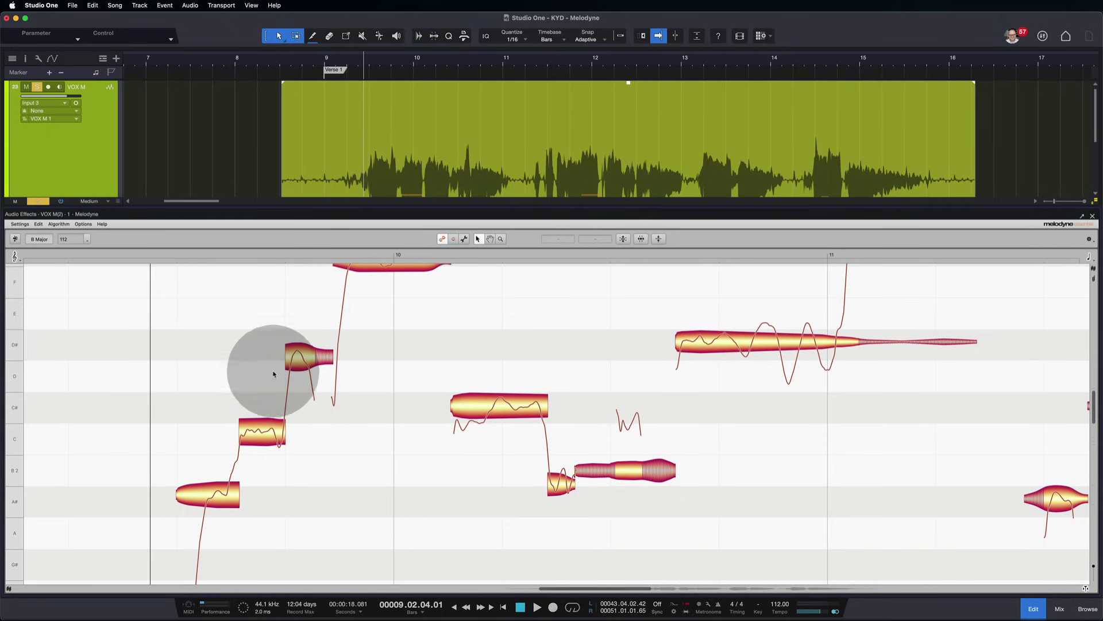
{"action": "left_click", "coordinate": [215, 491]}
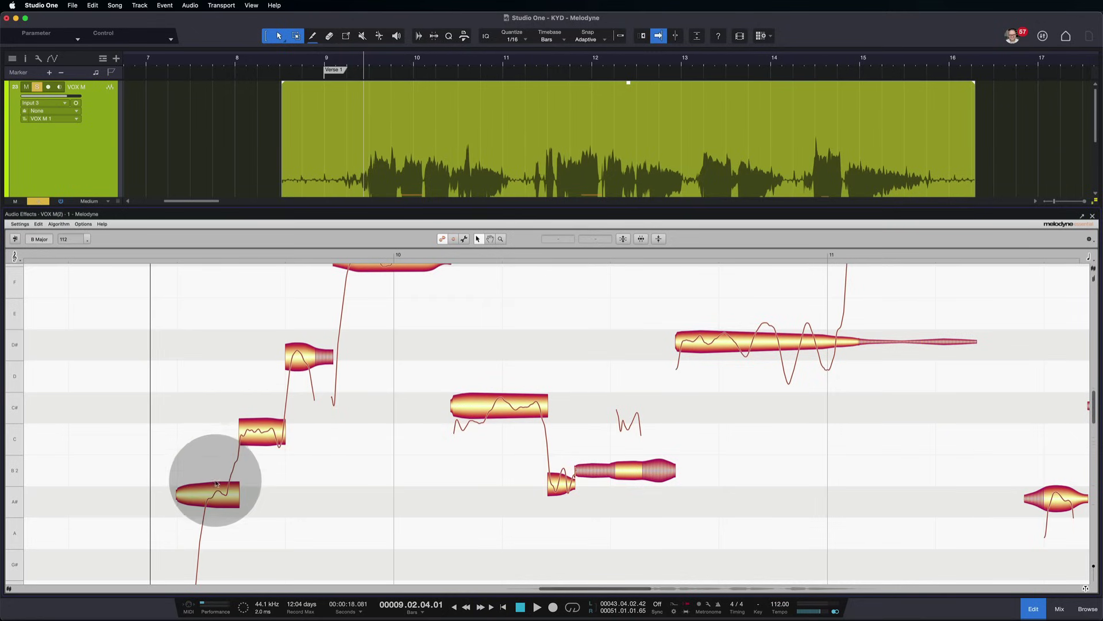
{"action": "left_click", "coordinate": [221, 500]}
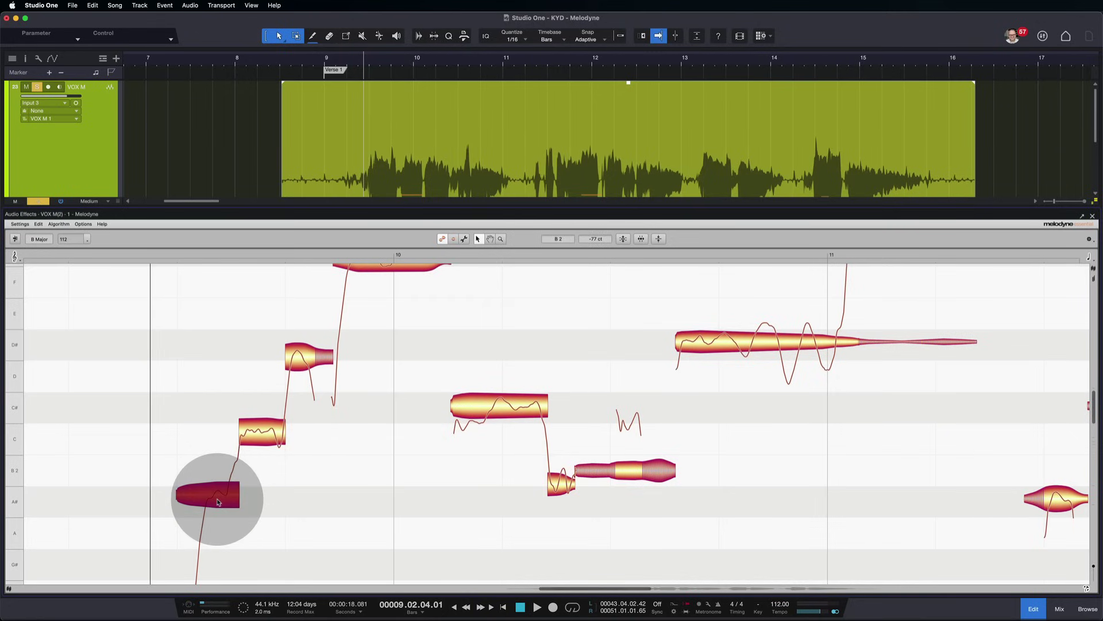
{"action": "mouse_move", "coordinate": [213, 498]}
{"action": "left_mouse_down"}
{"action": "mouse_move", "coordinate": [212, 463]}
{"action": "mouse_move", "coordinate": [228, 471]}
{"action": "mouse_move", "coordinate": [212, 460]}
{"action": "mouse_move", "coordinate": [219, 352]}
{"action": "mouse_move", "coordinate": [219, 505]}
{"action": "left_mouse_up"}
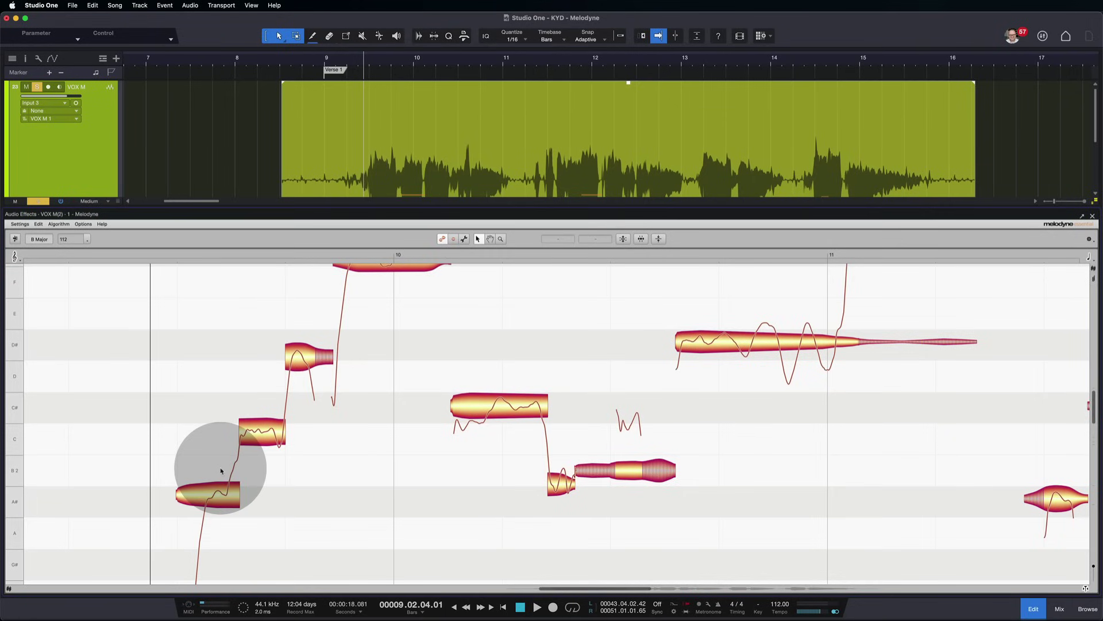
- Retune the phrase: A# up to B2, C up to C#, D# nudged to centre
{"action": "mouse_move", "coordinate": [223, 495]}
{"action": "left_mouse_down"}
{"action": "mouse_move", "coordinate": [221, 476]}
{"action": "mouse_move", "coordinate": [233, 503]}
{"action": "left_mouse_up"}
{"action": "left_click", "coordinate": [214, 481]}
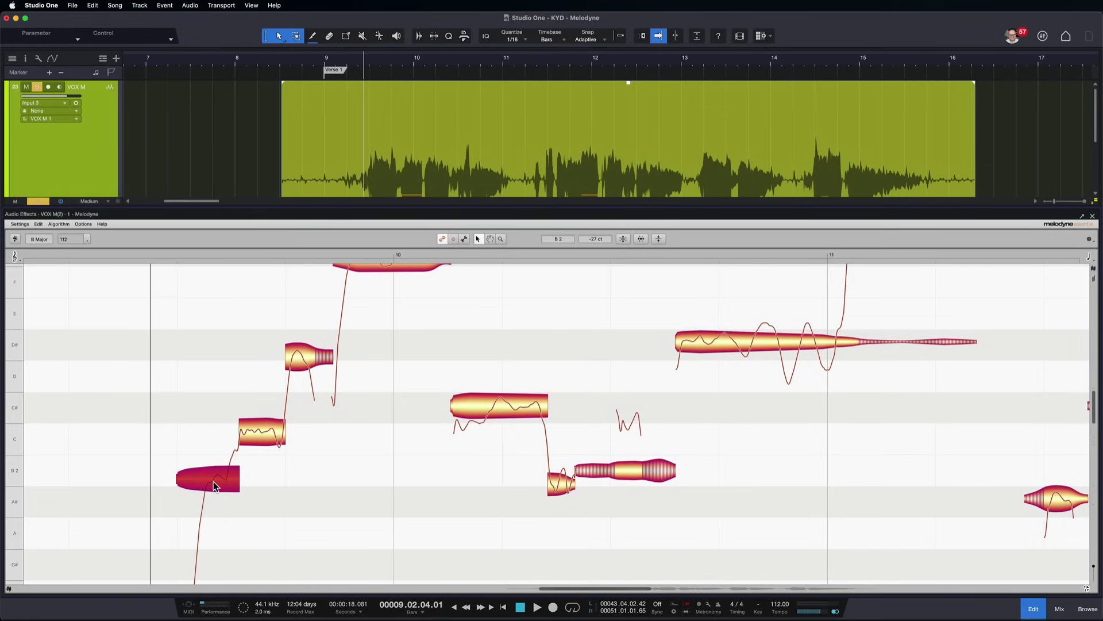
{"action": "left_click_drag", "start_coordinate": [213, 481], "coordinate": [214, 468]}
{"action": "left_click", "coordinate": [270, 434]}
{"action": "left_click", "coordinate": [261, 438]}
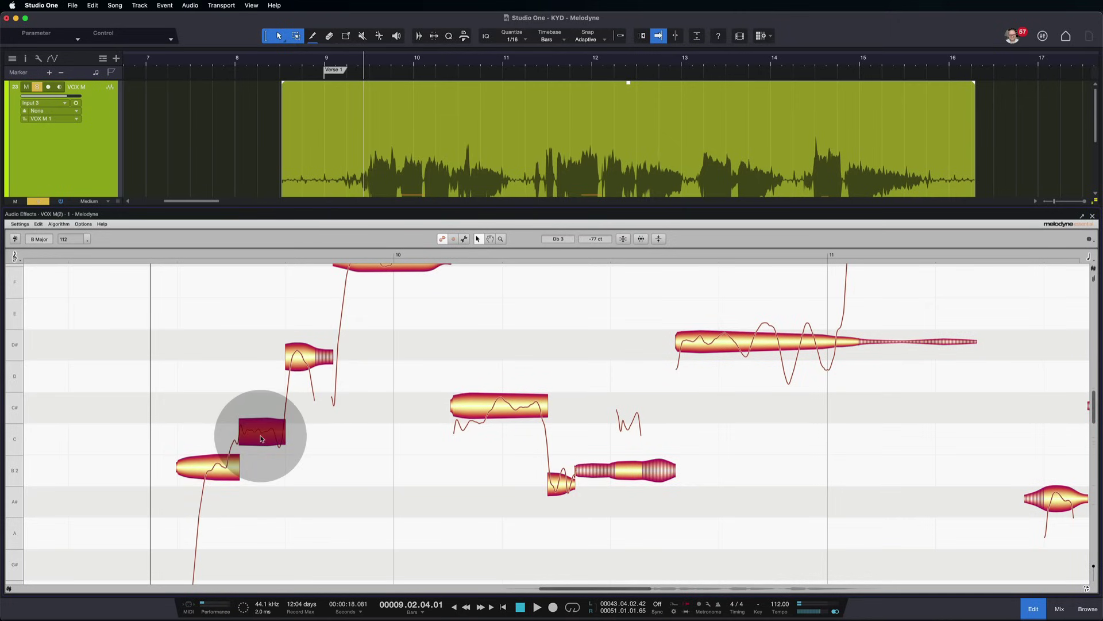
{"action": "left_click_drag", "start_coordinate": [261, 440], "coordinate": [264, 410]}
{"action": "left_click", "coordinate": [301, 359]}
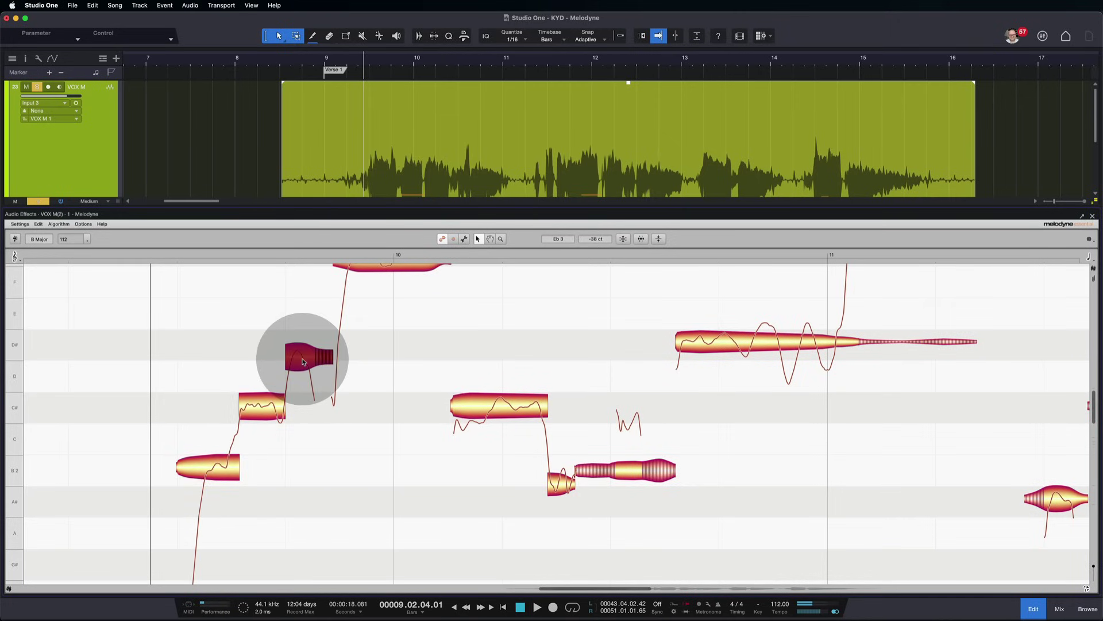
{"action": "left_click_drag", "start_coordinate": [311, 359], "coordinate": [313, 349]}
- Snap the high F# to exact pitch and play back the retuned phrase
{"action": "scroll", "coordinate": [413, 316], "scroll_direction": "up", "scroll_amount": 2}
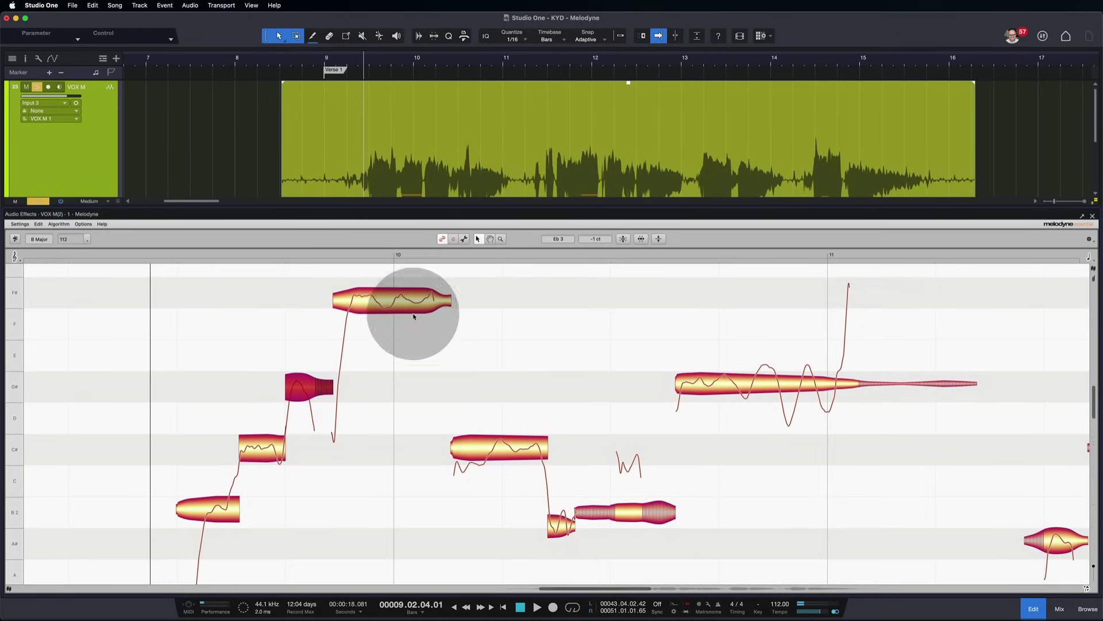
{"action": "left_click", "coordinate": [380, 310]}
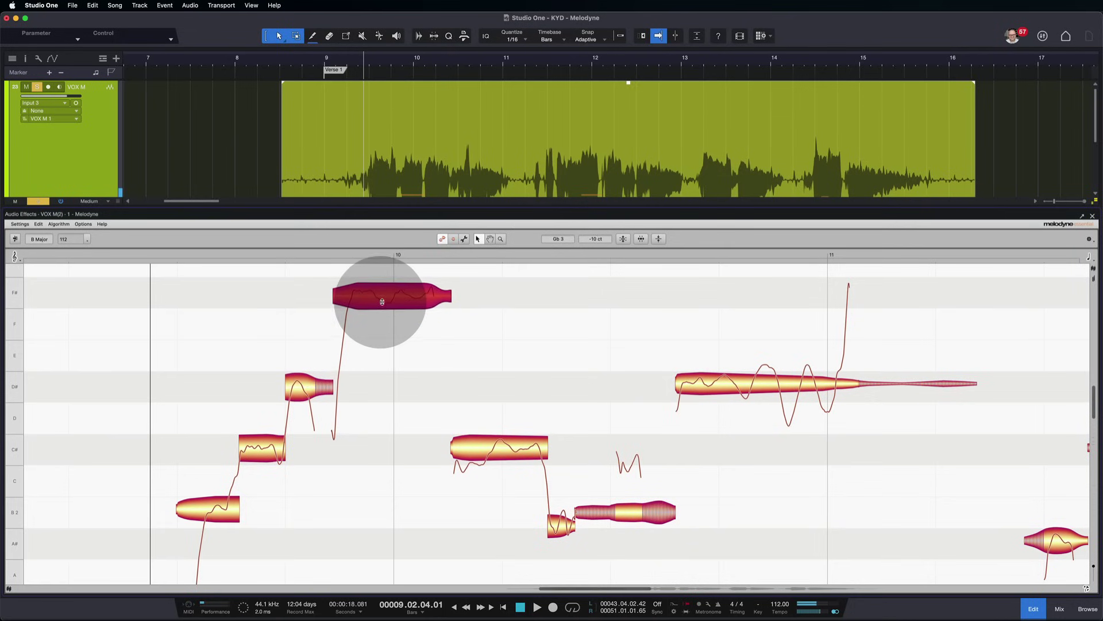
{"action": "left_click_drag", "start_coordinate": [380, 306], "coordinate": [382, 300]}
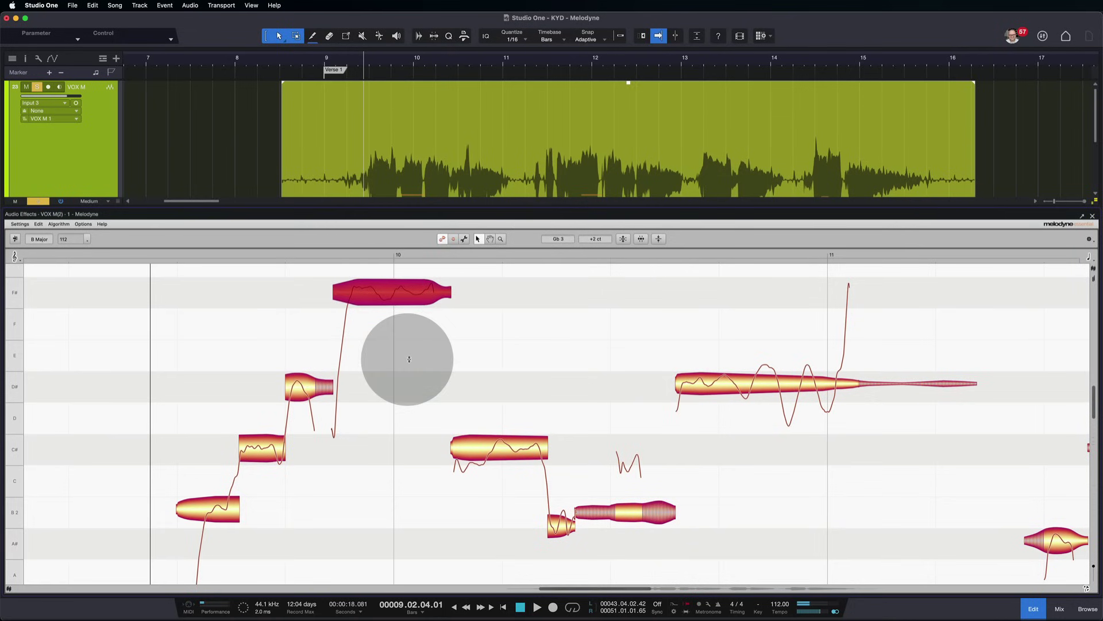
{"action": "scroll", "coordinate": [382, 396], "scroll_direction": "down", "scroll_amount": 2}
{"action": "scroll", "coordinate": [383, 396], "scroll_direction": "down", "scroll_amount": 2}
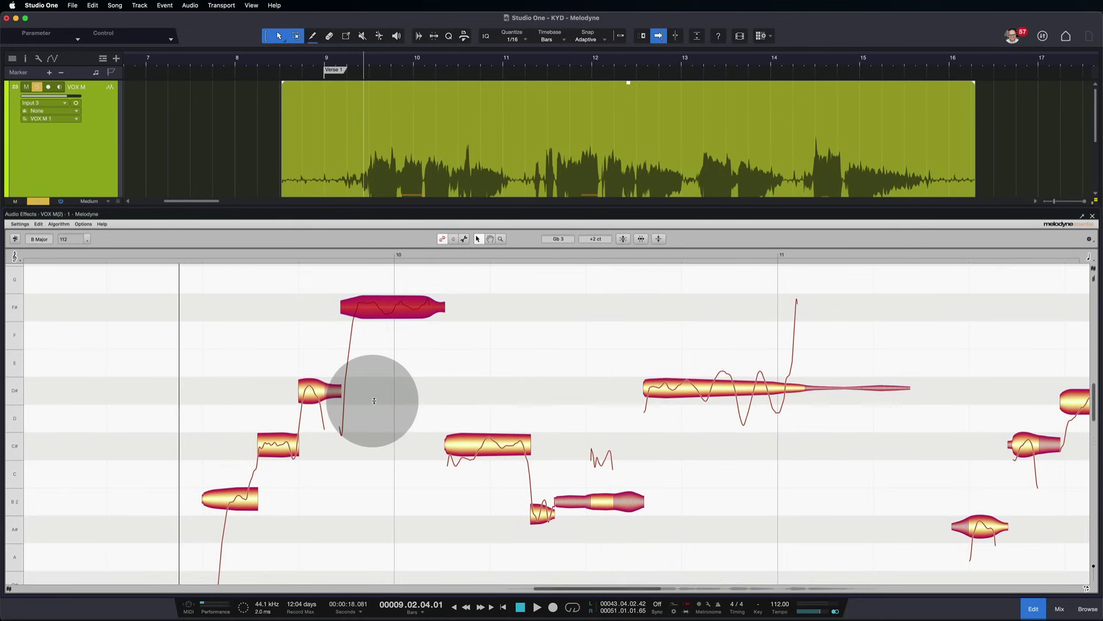
{"action": "left_click", "coordinate": [182, 256]}
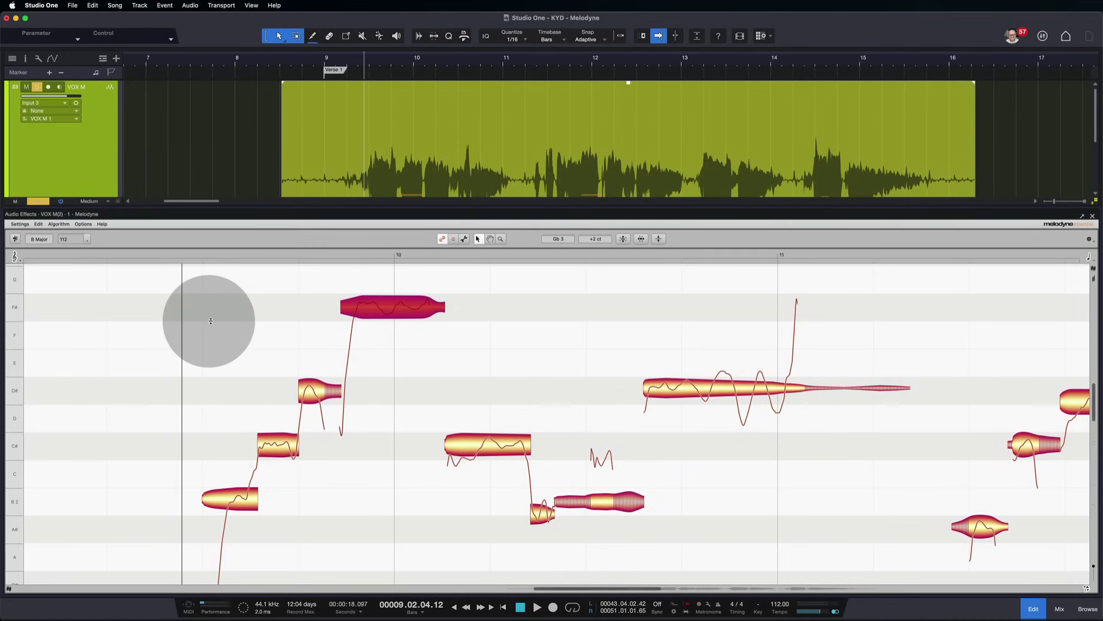
{"action": "key", "text": "space"}
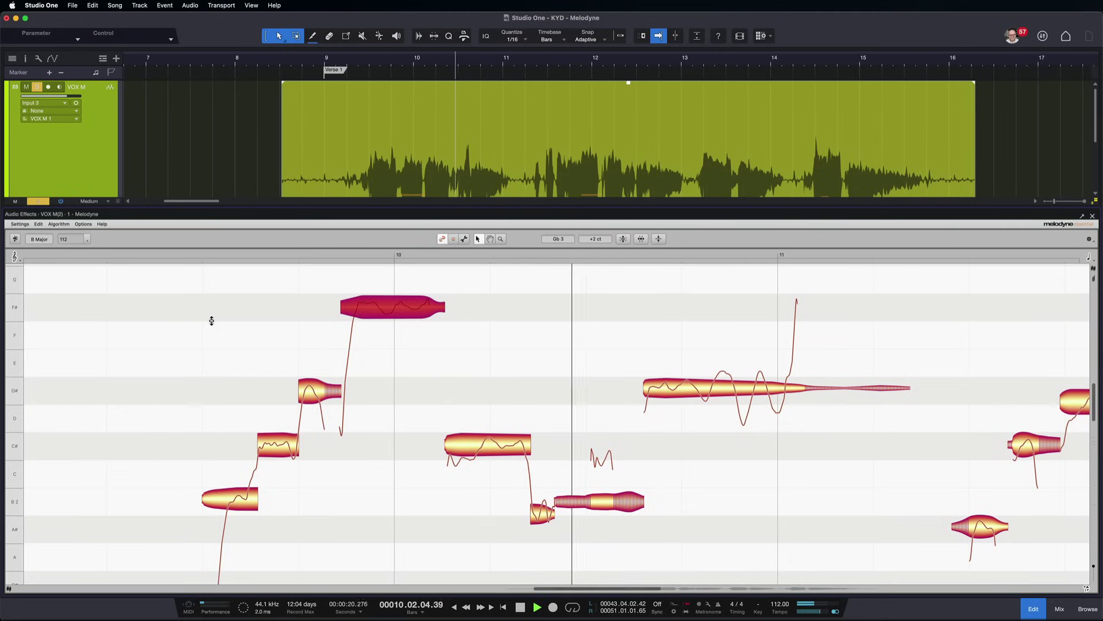
{"action": "key", "text": "space"}
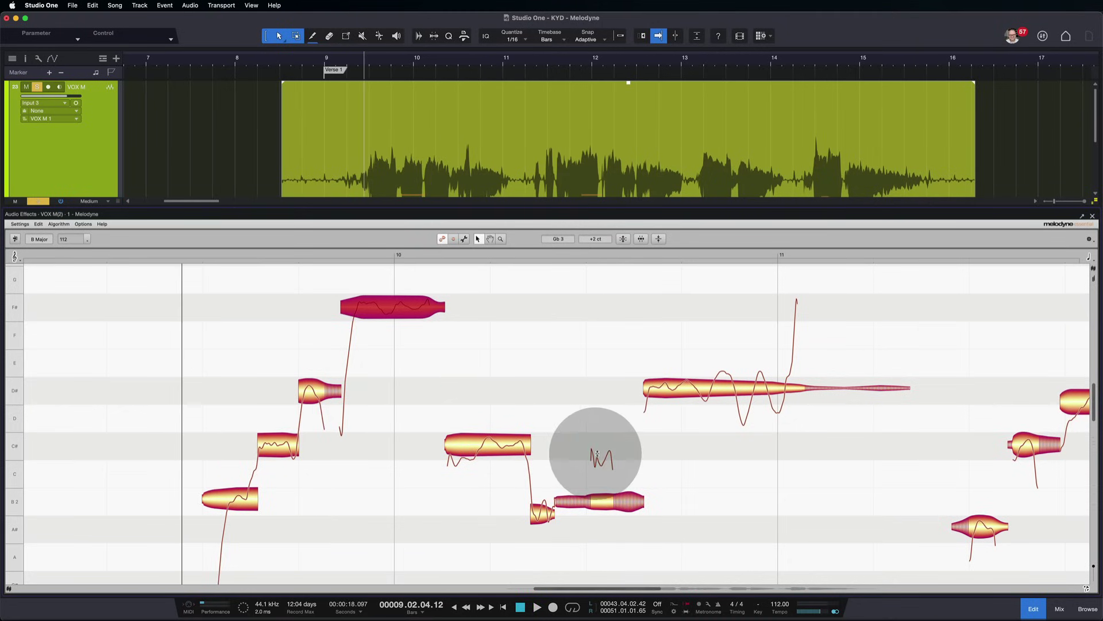
- Try the long B2 note slightly sharp, then undo back to 0 ct
{"action": "left_click", "coordinate": [601, 501]}
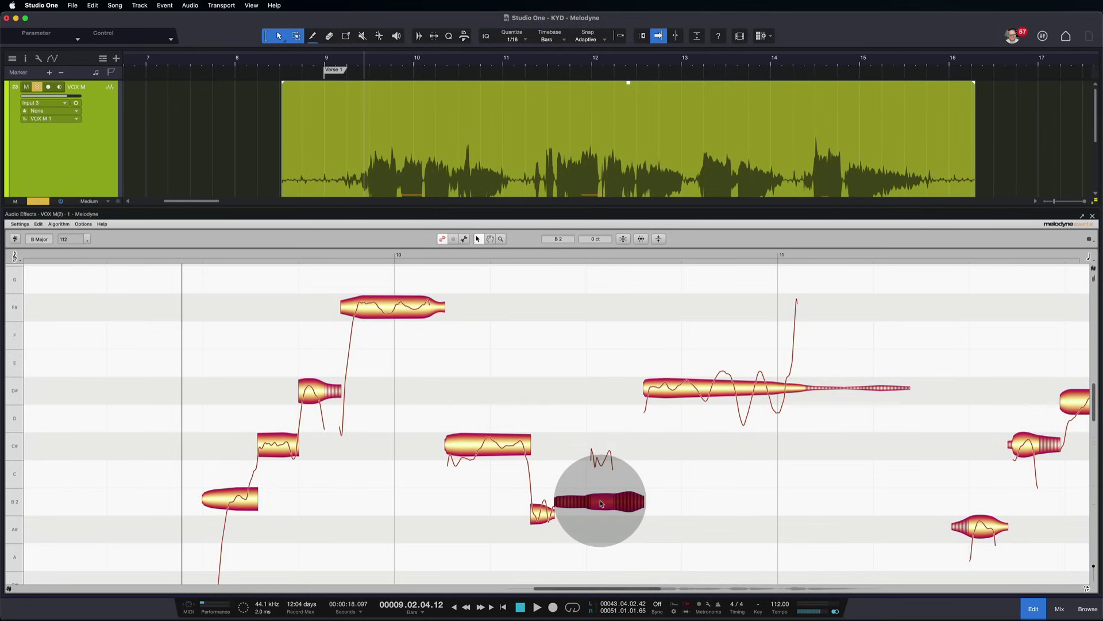
{"action": "left_click_drag", "start_coordinate": [601, 504], "coordinate": [604, 490]}
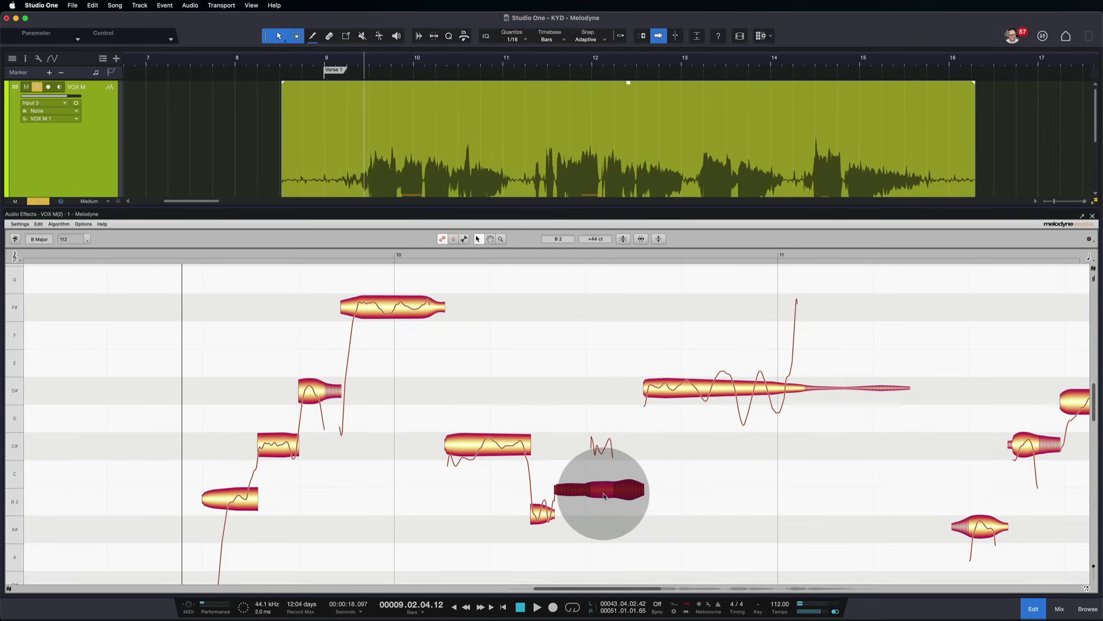
{"action": "key", "text": "super+z"}
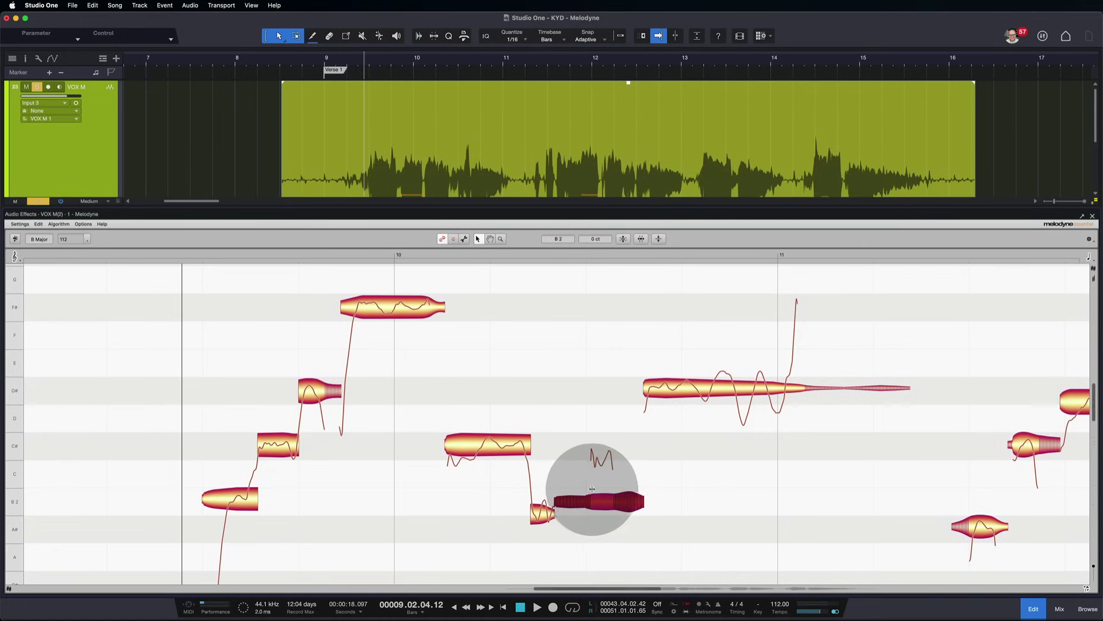
- Split the long B2 note where the pitch rises and tune its tail onto C#
{"action": "scroll", "coordinate": [590, 500], "scroll_direction": "up", "scroll_amount": 5}
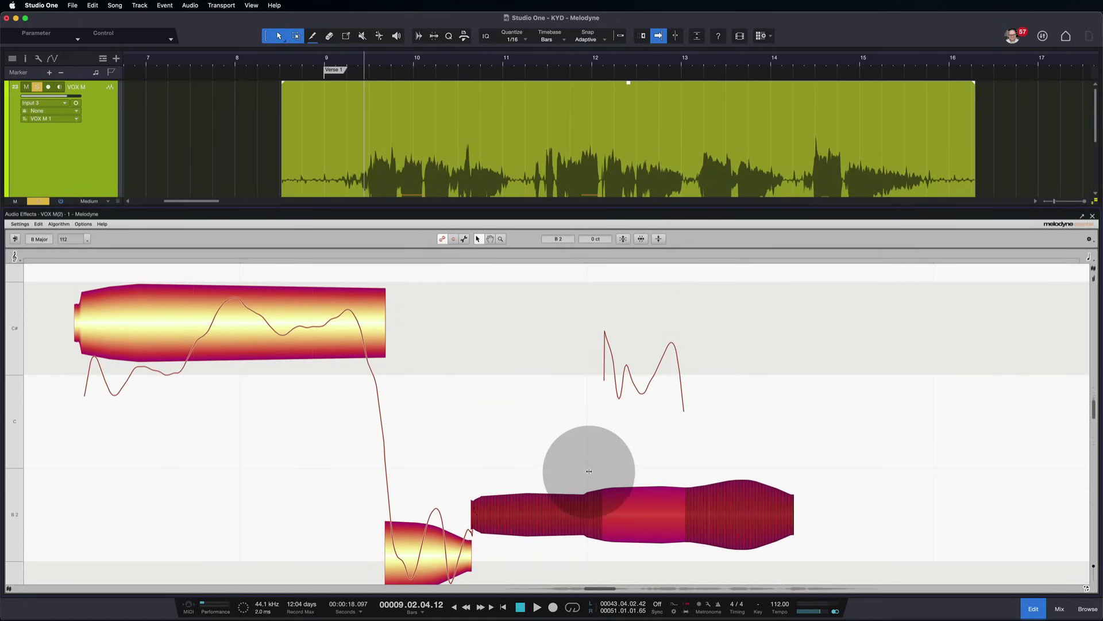
{"action": "left_click", "coordinate": [546, 433]}
{"action": "left_click", "coordinate": [632, 506]}
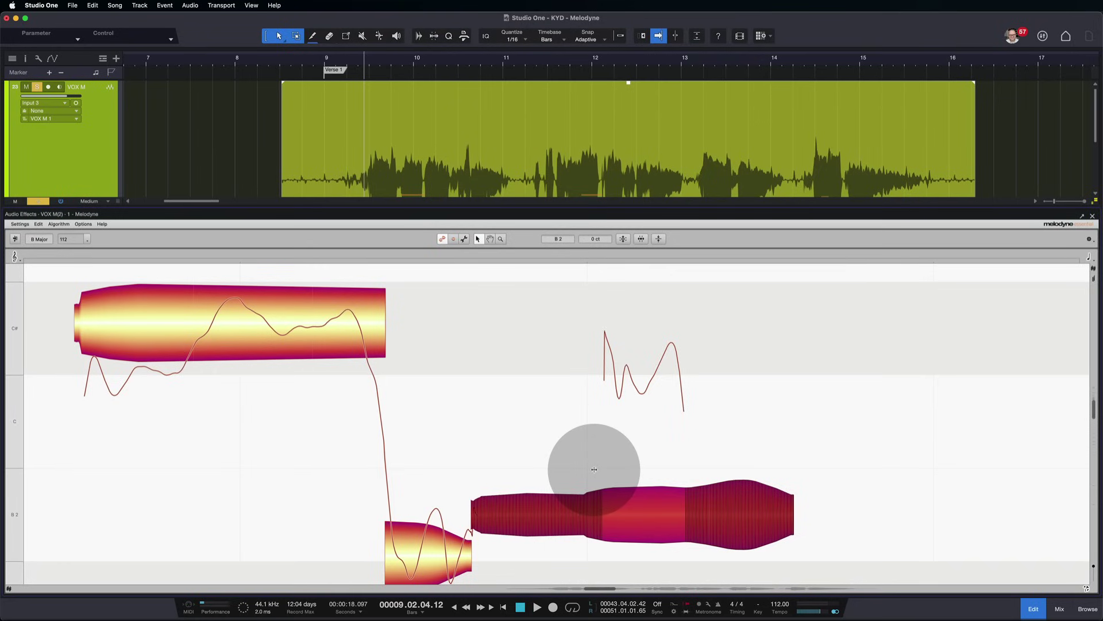
{"action": "double_click", "coordinate": [595, 470]}
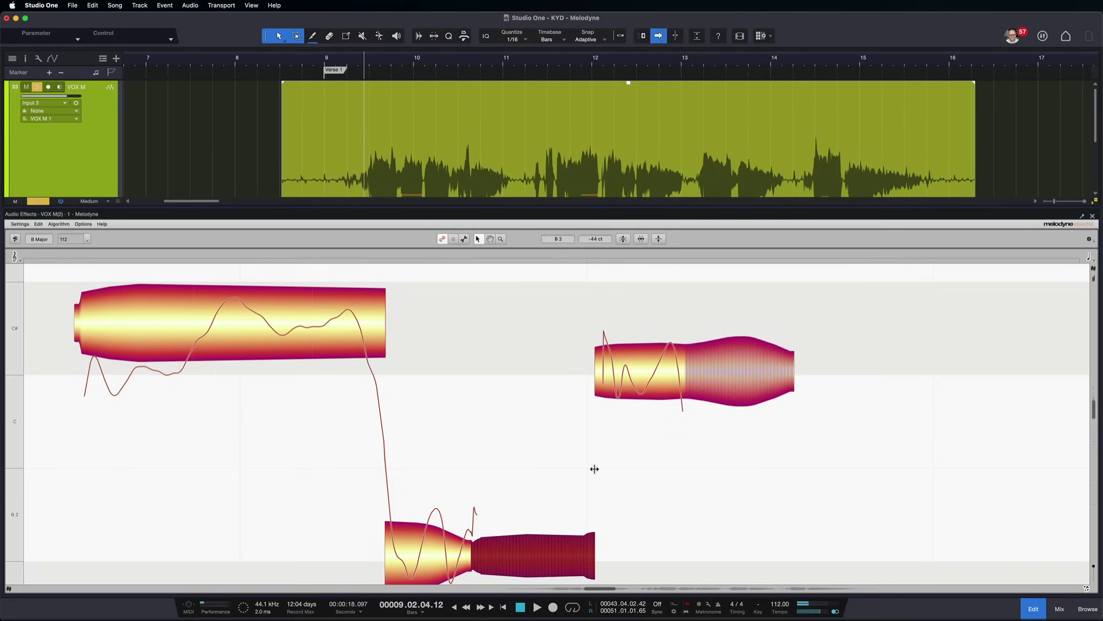
{"action": "left_click", "coordinate": [685, 330]}
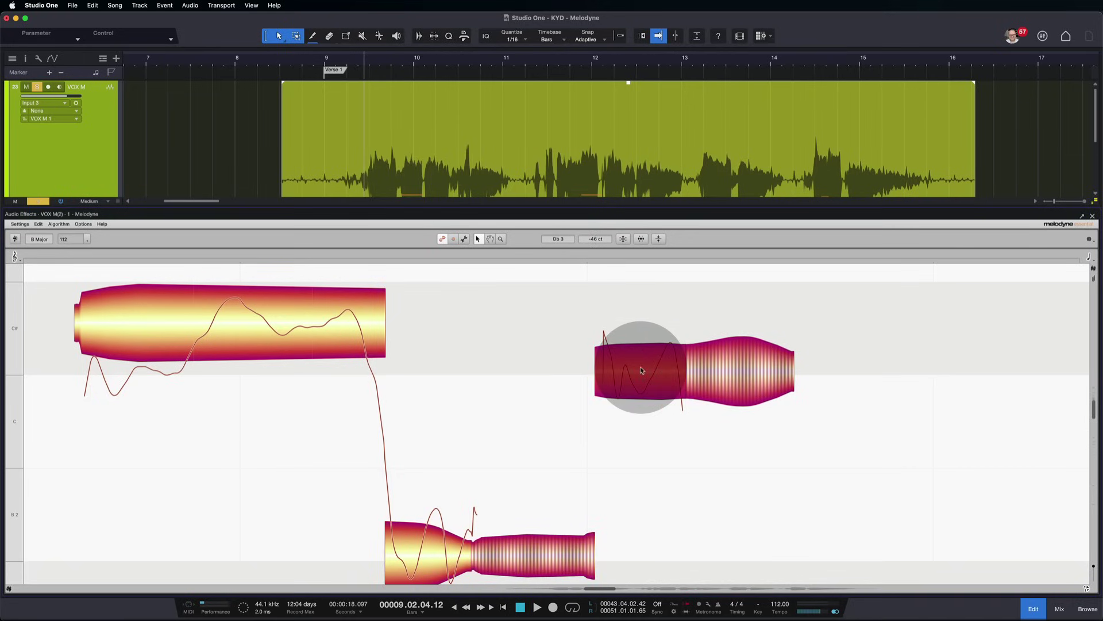
{"action": "left_click_drag", "start_coordinate": [631, 372], "coordinate": [639, 329]}
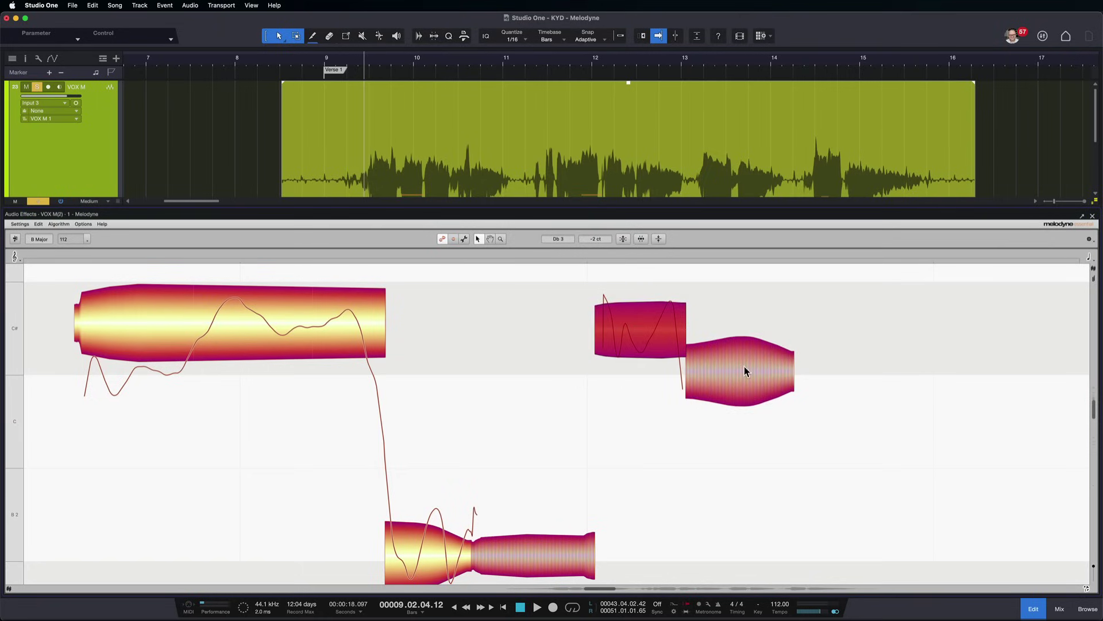
- Audition the edit from just before the notes, then box-select the C# notes and long D#
{"action": "scroll", "coordinate": [744, 366], "scroll_direction": "down", "scroll_amount": 5}
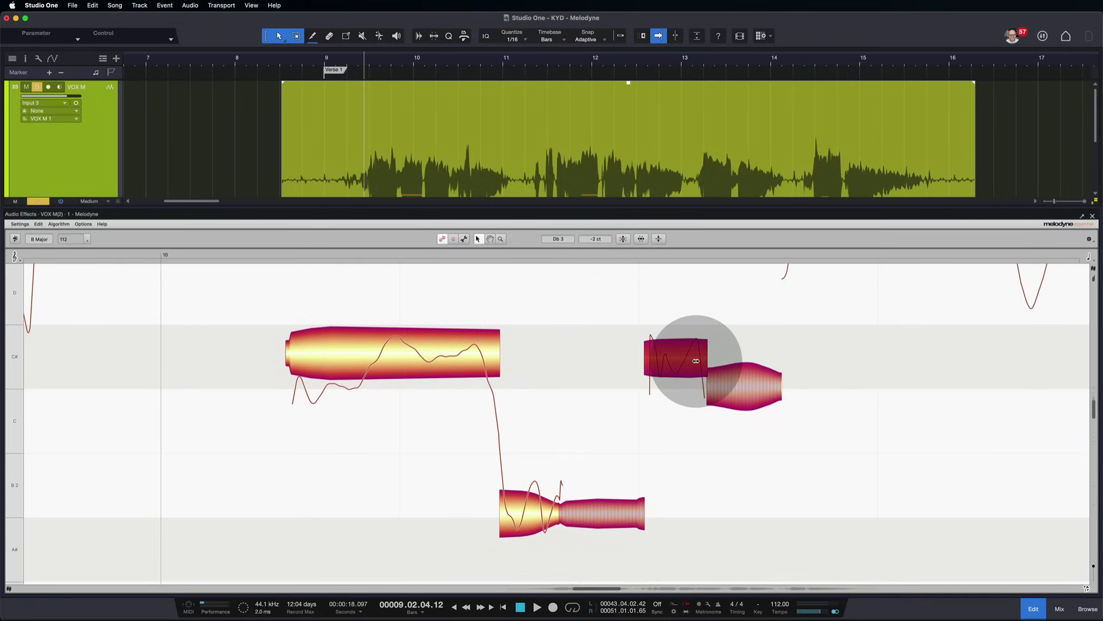
{"action": "left_click", "coordinate": [269, 255]}
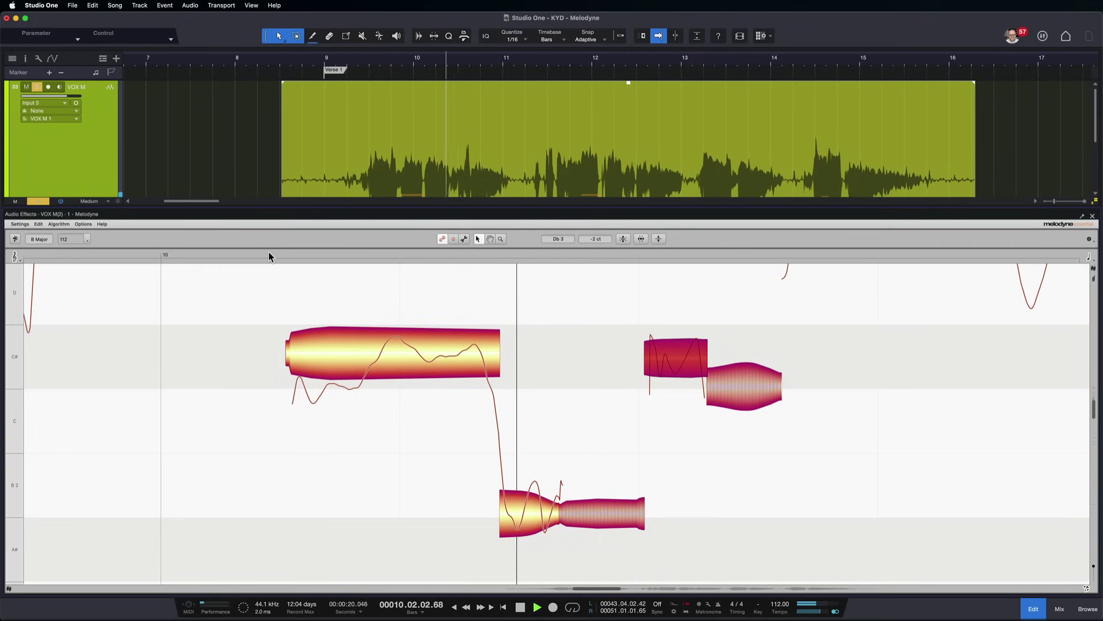
{"action": "key", "text": "space"}
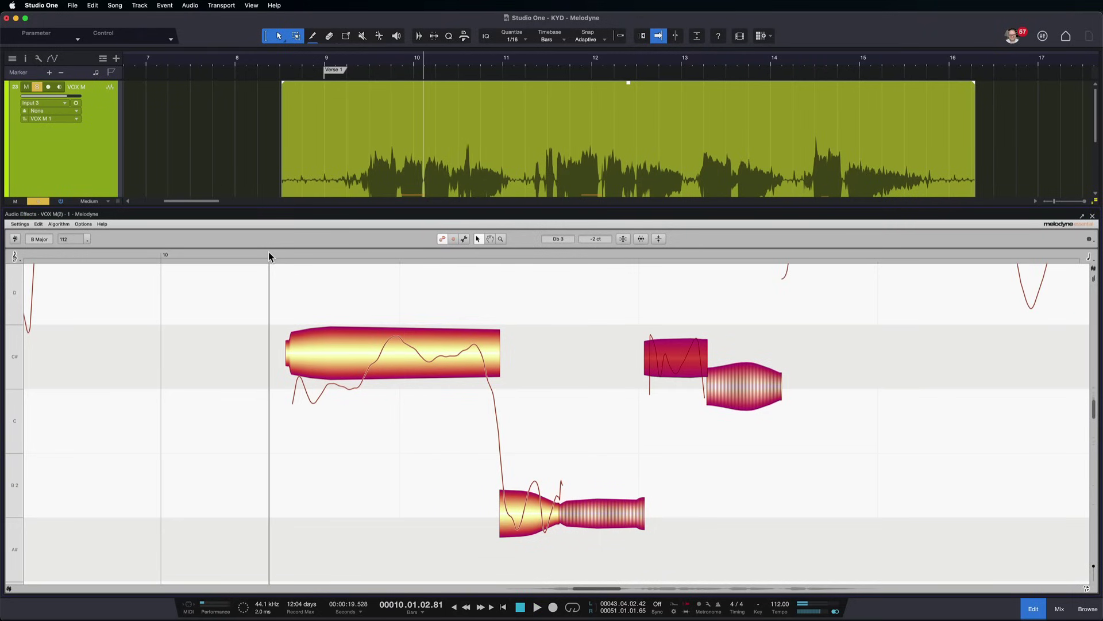
{"action": "mouse_move", "coordinate": [271, 276]}
{"action": "left_mouse_down"}
{"action": "mouse_move", "coordinate": [319, 312]}
{"action": "mouse_move", "coordinate": [402, 317]}
{"action": "left_mouse_up"}
{"action": "scroll", "coordinate": [402, 316], "scroll_direction": "down", "scroll_amount": 1}
{"action": "scroll", "coordinate": [402, 316], "scroll_direction": "down", "scroll_amount": 3}
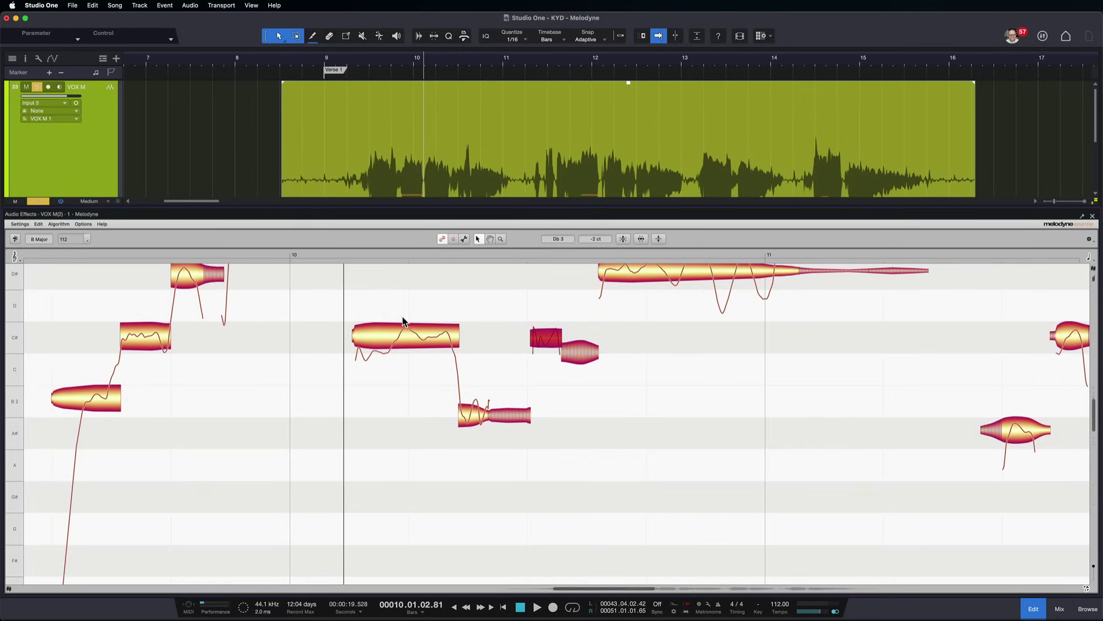
{"action": "scroll", "coordinate": [492, 313], "scroll_direction": "up", "scroll_amount": 1}
{"action": "left_click_drag", "start_coordinate": [493, 313], "coordinate": [582, 301]}
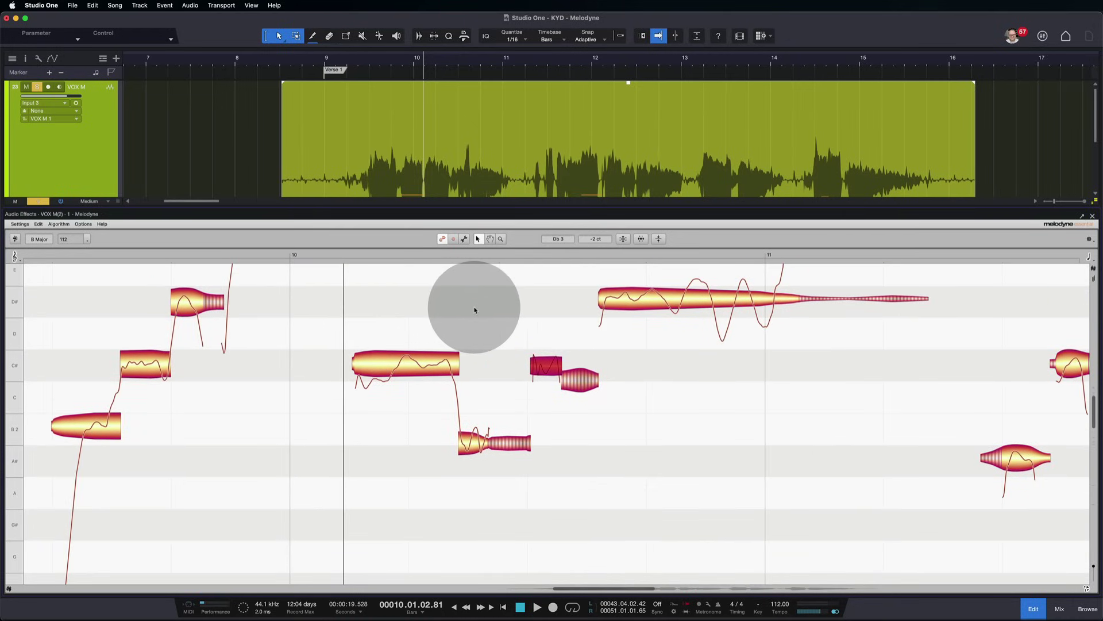
{"action": "left_click_drag", "start_coordinate": [488, 302], "coordinate": [559, 389]}
- Restore the selected notes to their originals and play back from near bar 10
{"action": "right_click", "coordinate": [550, 371]}
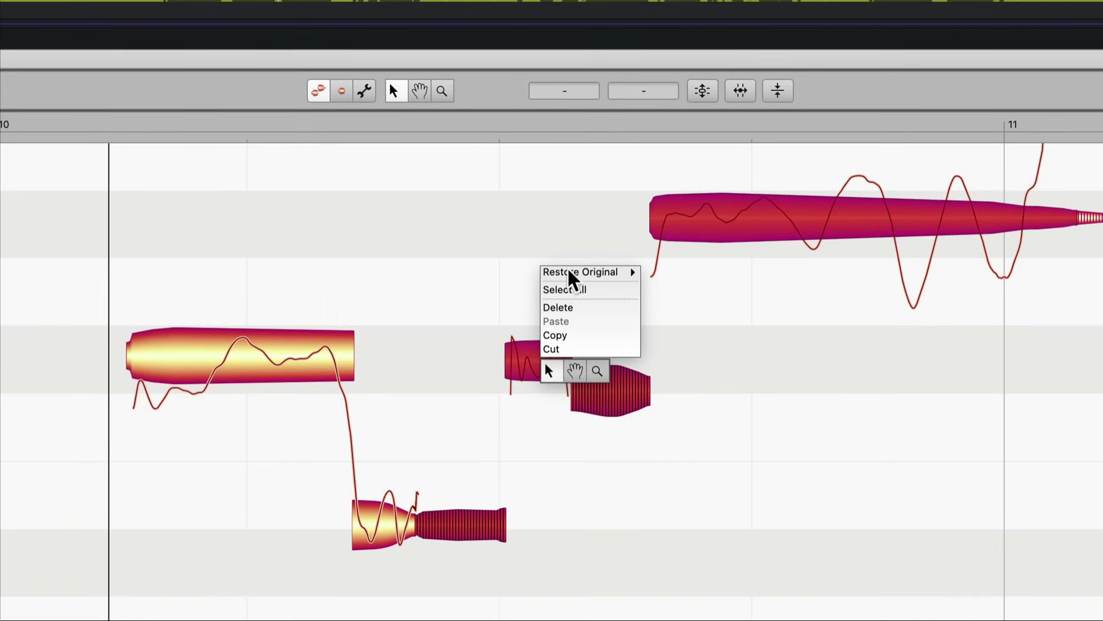
{"action": "mouse_move", "coordinate": [561, 326]}
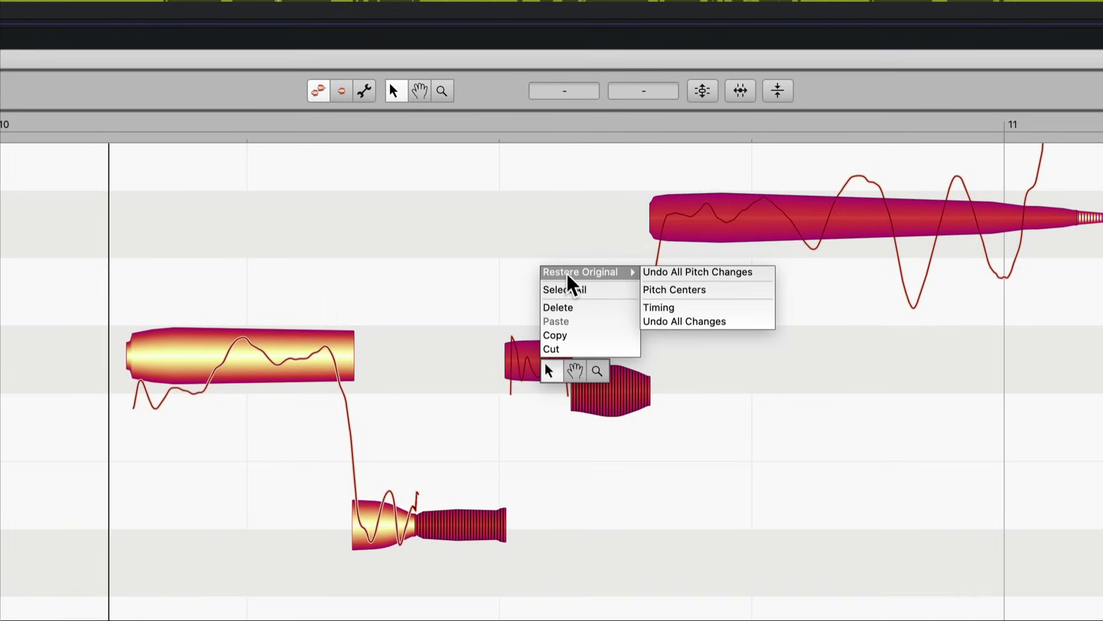
{"action": "left_click", "coordinate": [682, 322]}
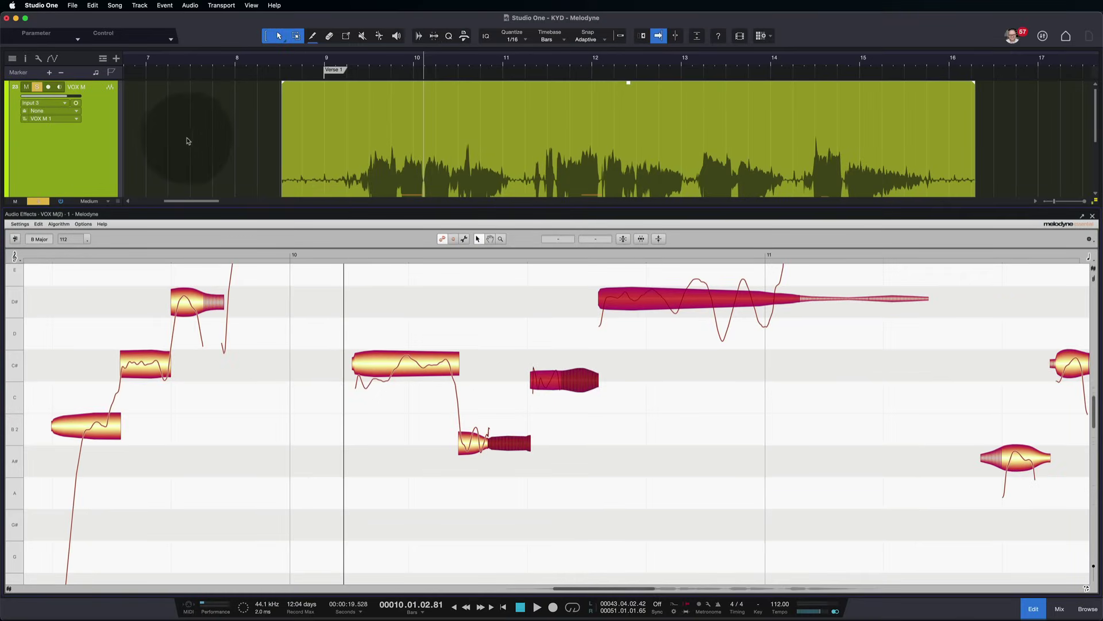
{"action": "left_click", "coordinate": [332, 262]}
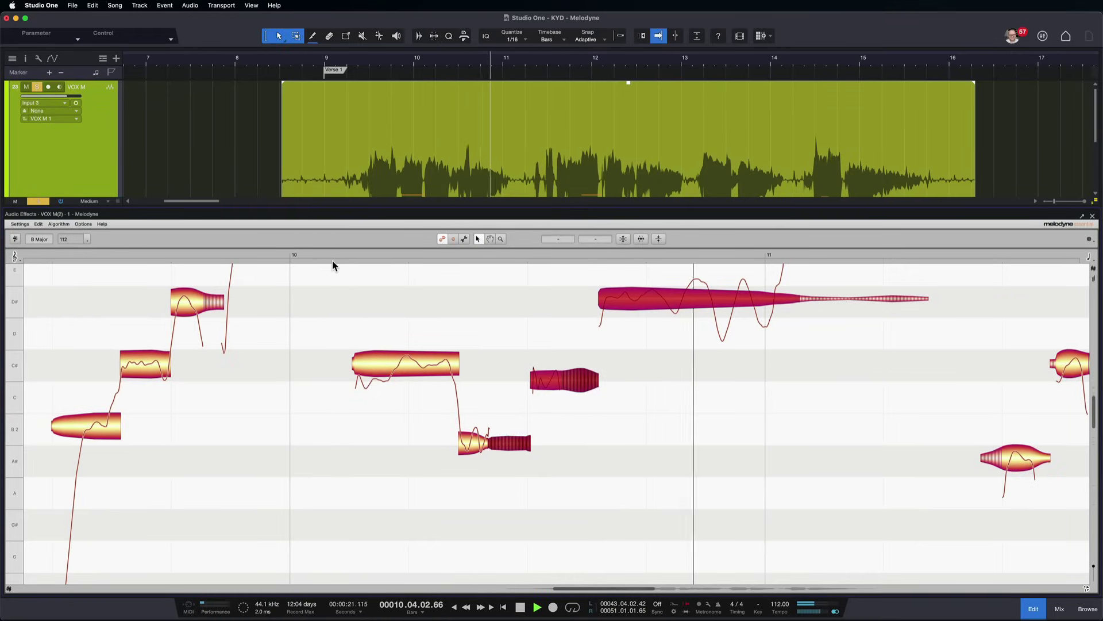
{"action": "key", "text": "space"}
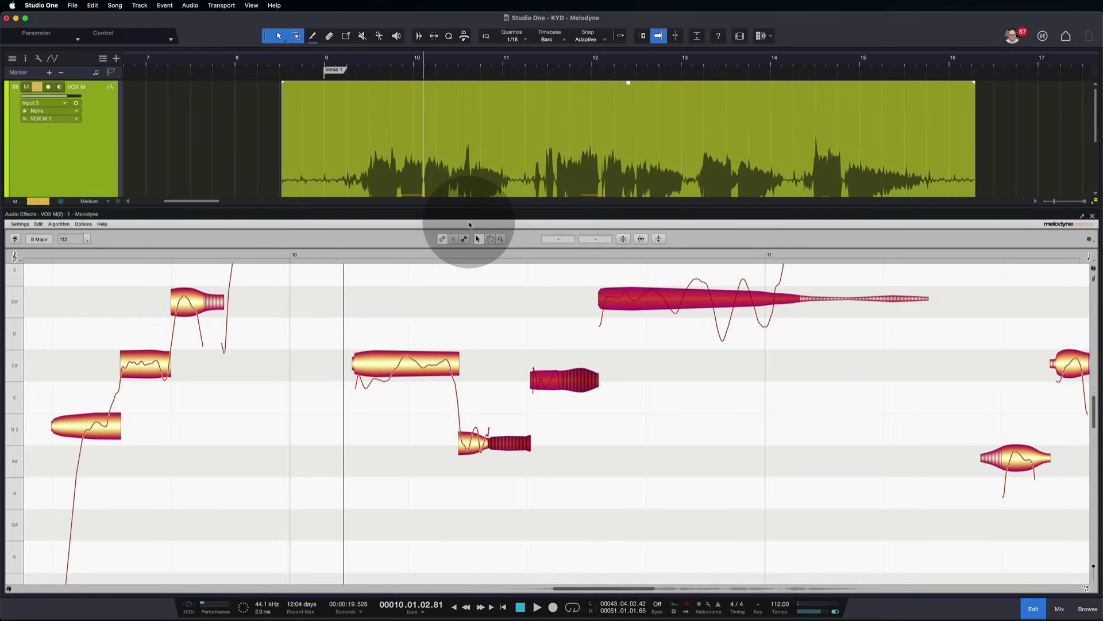
- Raise the short restored note onto C# and play back the phrase
{"action": "left_click", "coordinate": [543, 380]}
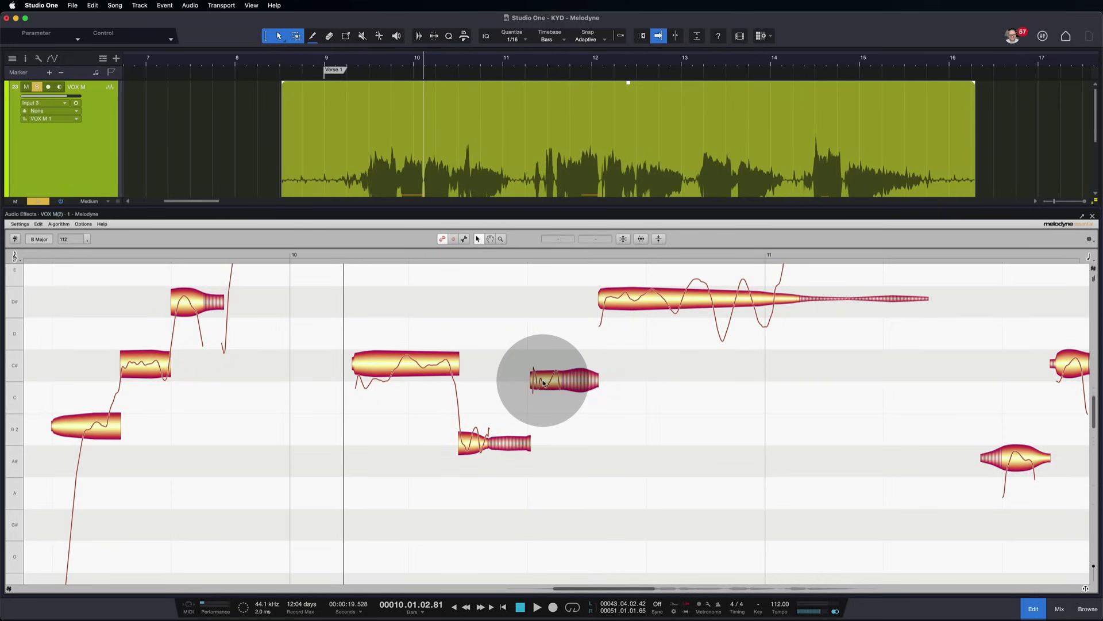
{"action": "left_click_drag", "start_coordinate": [543, 380], "coordinate": [543, 358]}
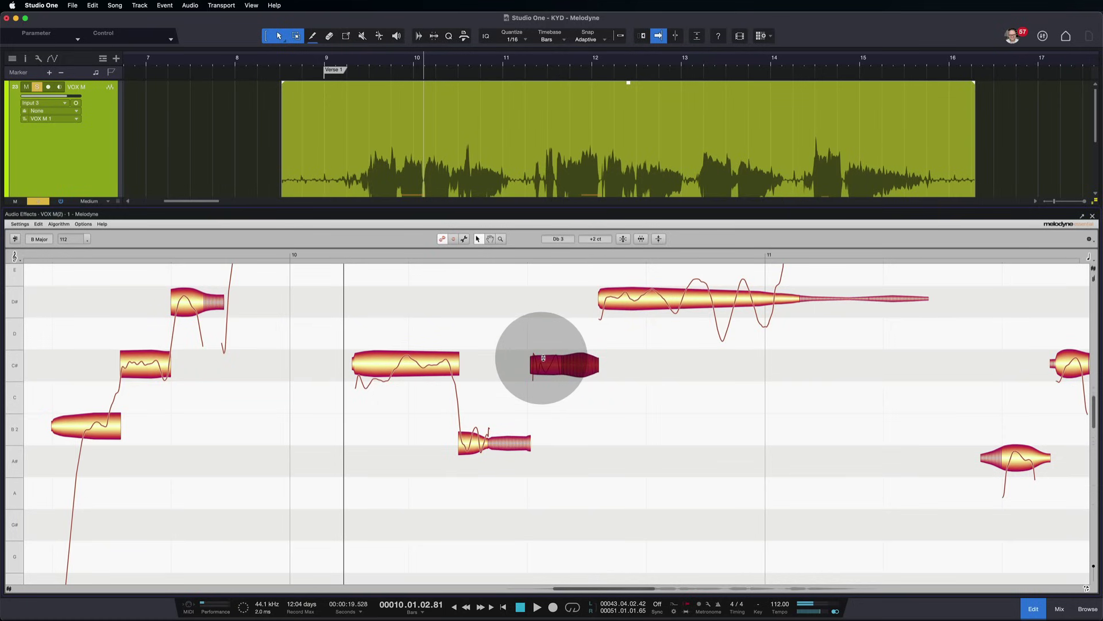
{"action": "left_click_drag", "start_coordinate": [333, 264], "coordinate": [339, 247]}
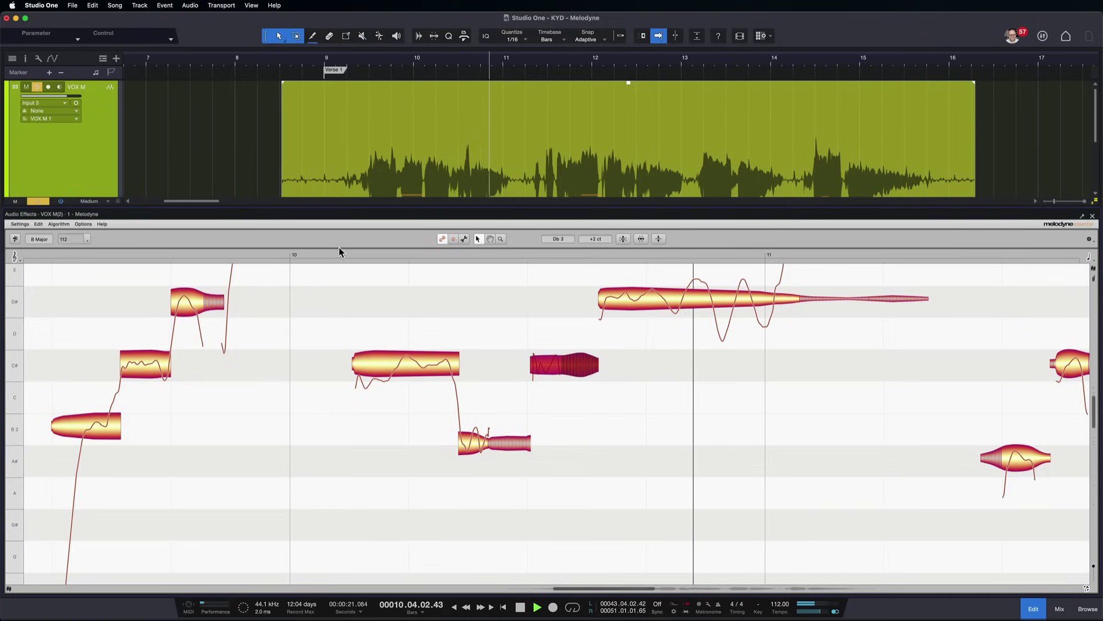
{"action": "key", "text": "space"}
{"action": "mouse_move", "coordinate": [376, 336]}
{"action": "left_mouse_down"}
{"action": "mouse_move", "coordinate": [397, 381]}
{"action": "mouse_move", "coordinate": [389, 360]}
{"action": "mouse_move", "coordinate": [372, 388]}
{"action": "mouse_move", "coordinate": [402, 362]}
{"action": "mouse_move", "coordinate": [234, 254]}
{"action": "left_mouse_up"}
{"action": "key", "text": "space"}
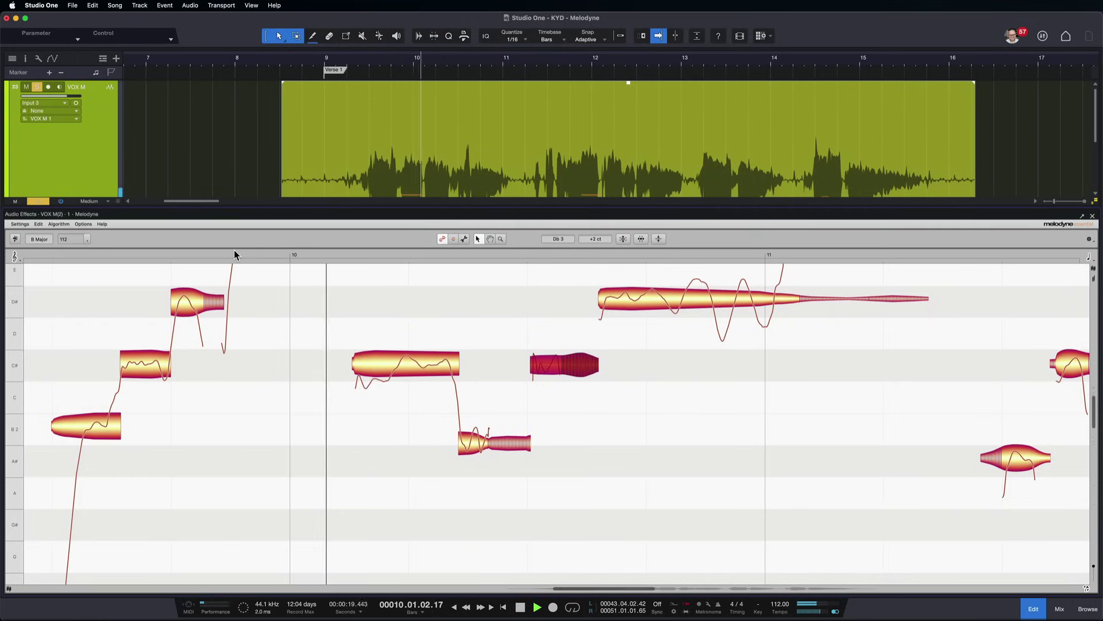
{"action": "key", "text": "space"}
- Play back the lead vocal in Melodyne to review the current tuning
{"action": "left_click", "coordinate": [663, 308]}
{"action": "left_click_drag", "start_coordinate": [663, 309], "coordinate": [675, 437]}
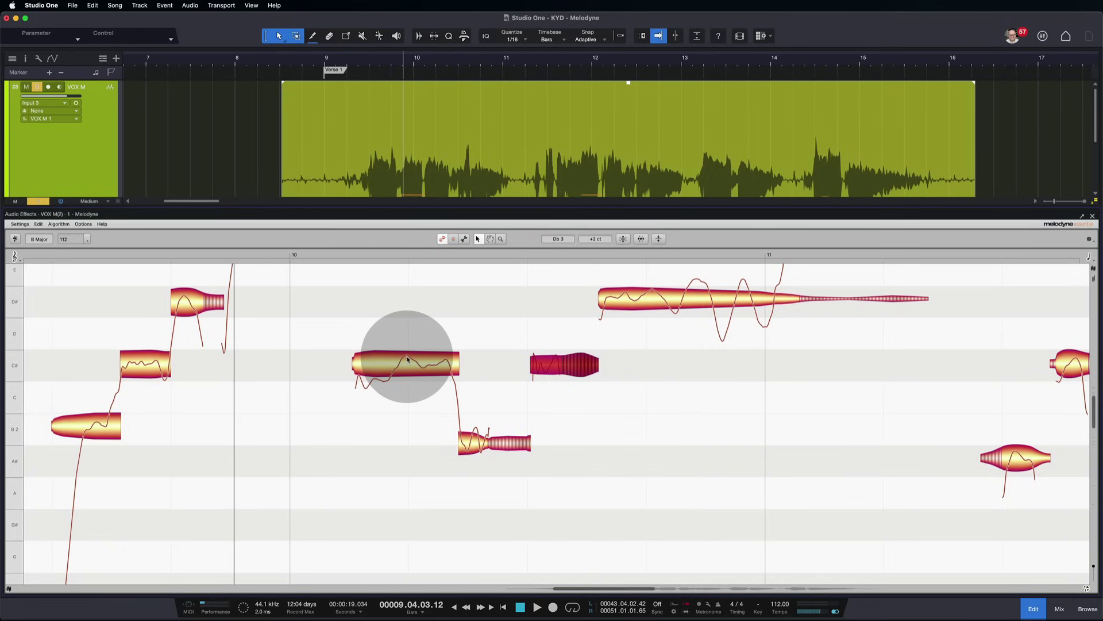
{"action": "scroll", "coordinate": [445, 370], "scroll_direction": "down", "scroll_amount": 3}
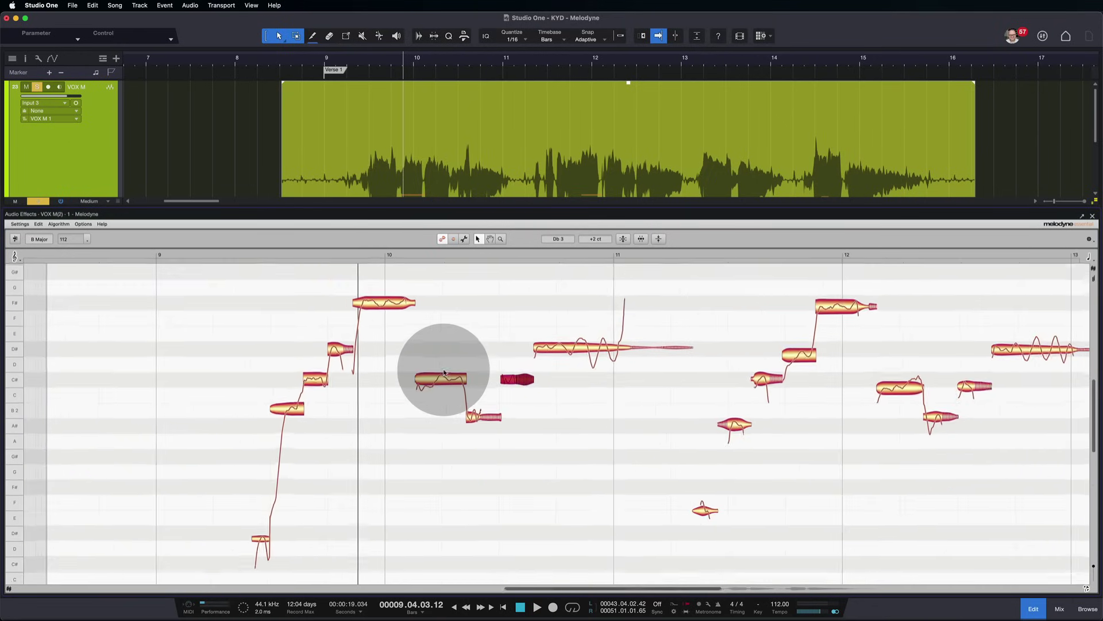
{"action": "scroll", "coordinate": [443, 371], "scroll_direction": "right", "scroll_amount": 5}
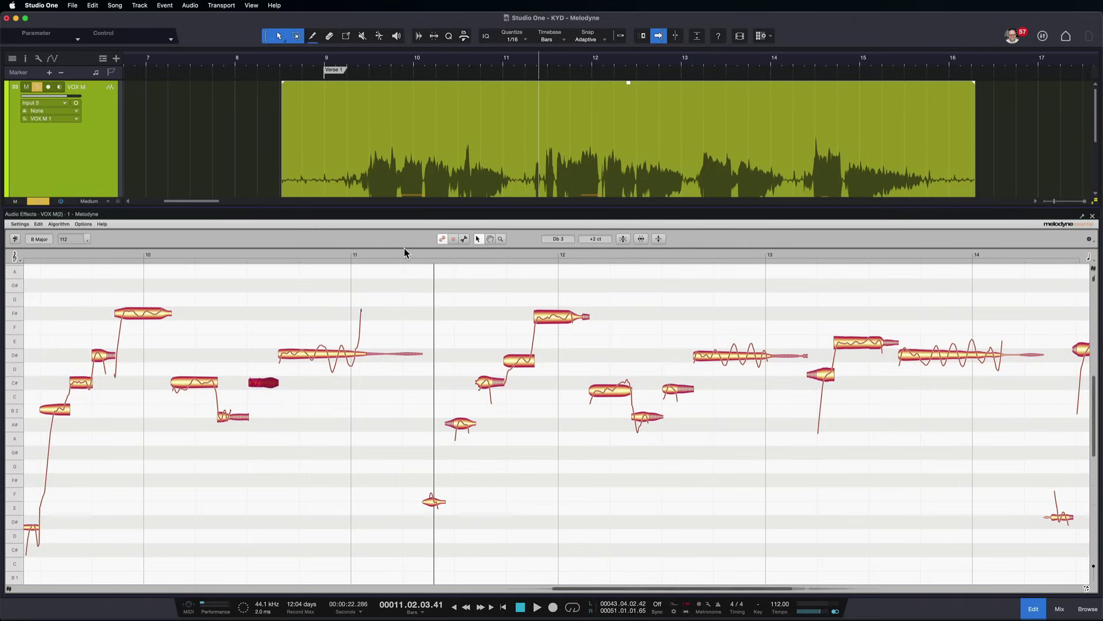
{"action": "key", "text": "space"}
{"action": "key", "text": "space"}
{"action": "left_click", "coordinate": [557, 356]}
- Raise the A# note near bar 11 to B, nudge the D# note up, and audition from bar 11
{"action": "left_click", "coordinate": [466, 429]}
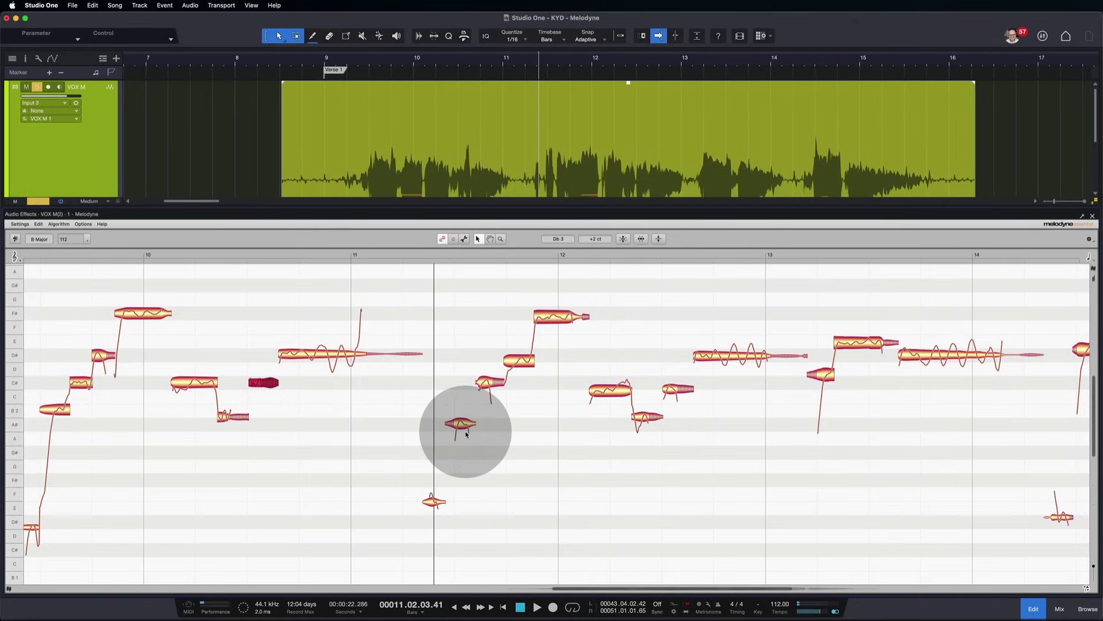
{"action": "left_click", "coordinate": [461, 428]}
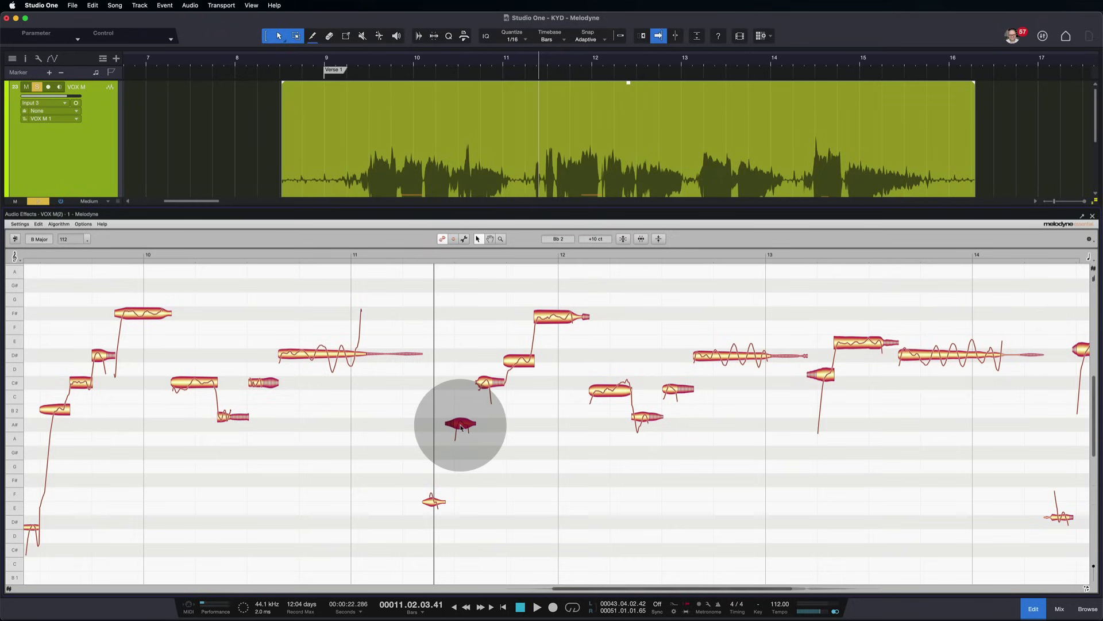
{"action": "left_click_drag", "start_coordinate": [461, 427], "coordinate": [464, 416]}
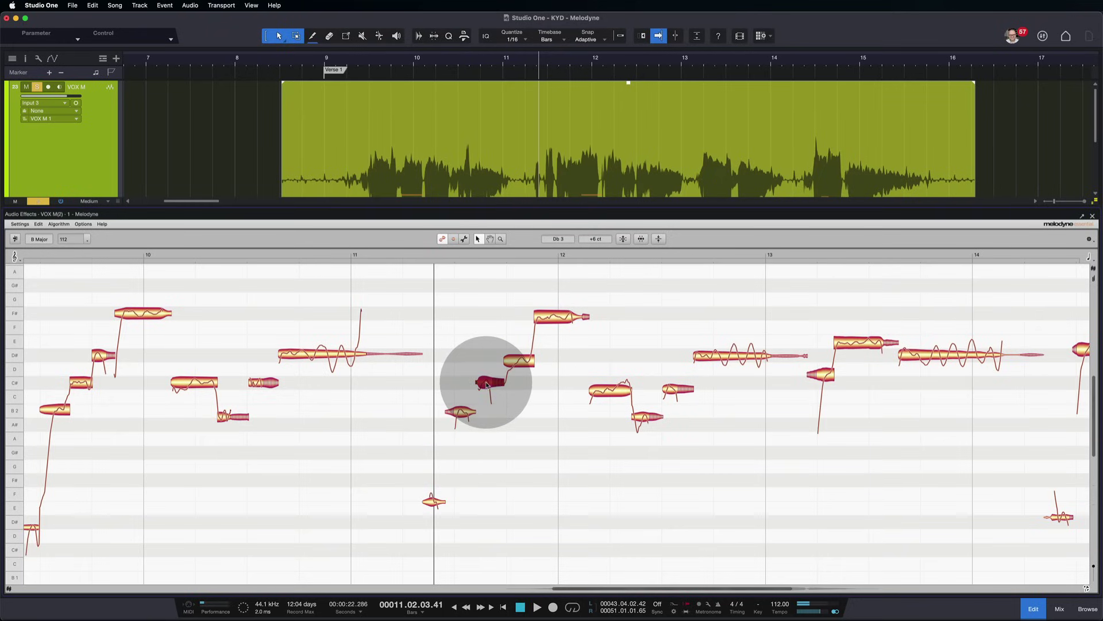
{"action": "left_click_drag", "start_coordinate": [518, 363], "coordinate": [521, 355]}
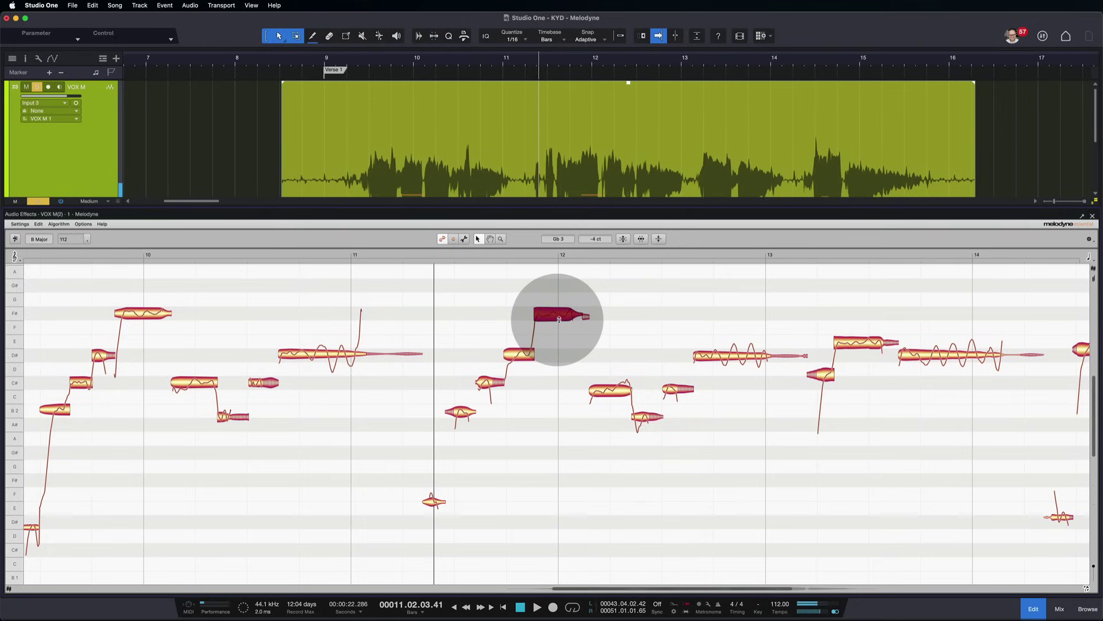
{"action": "left_click", "coordinate": [416, 253]}
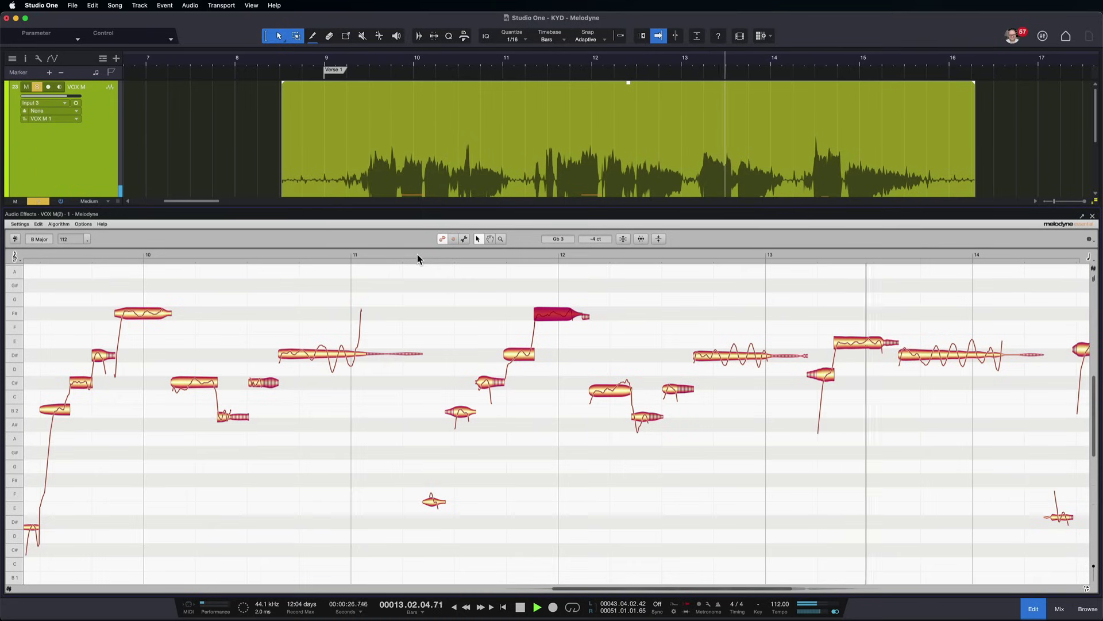
{"action": "left_click", "coordinate": [661, 336]}
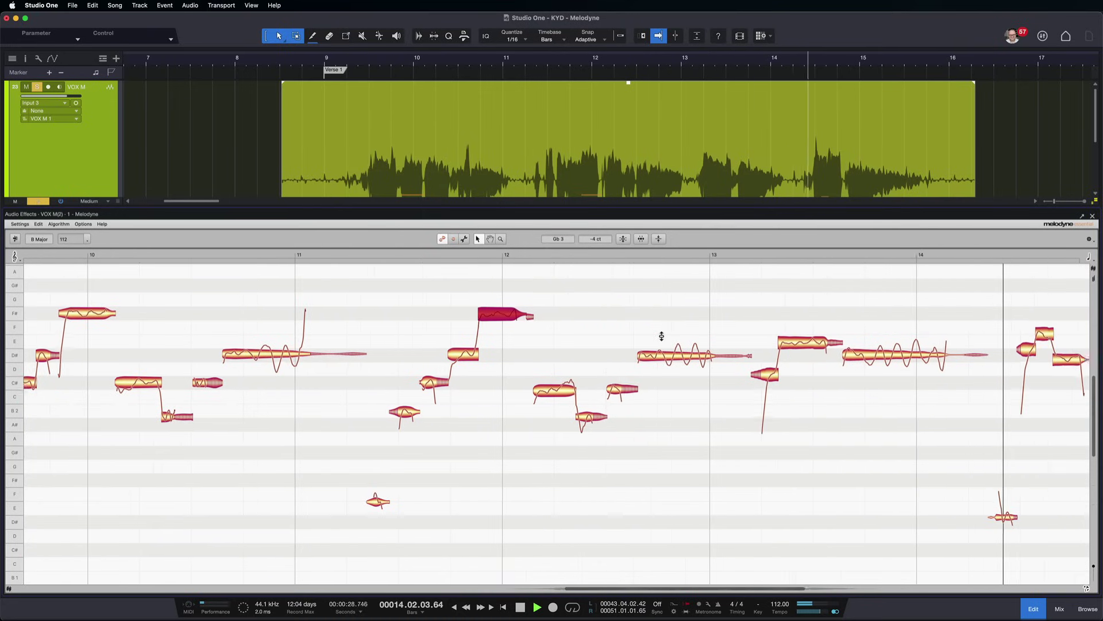
{"action": "left_click", "coordinate": [694, 366]}
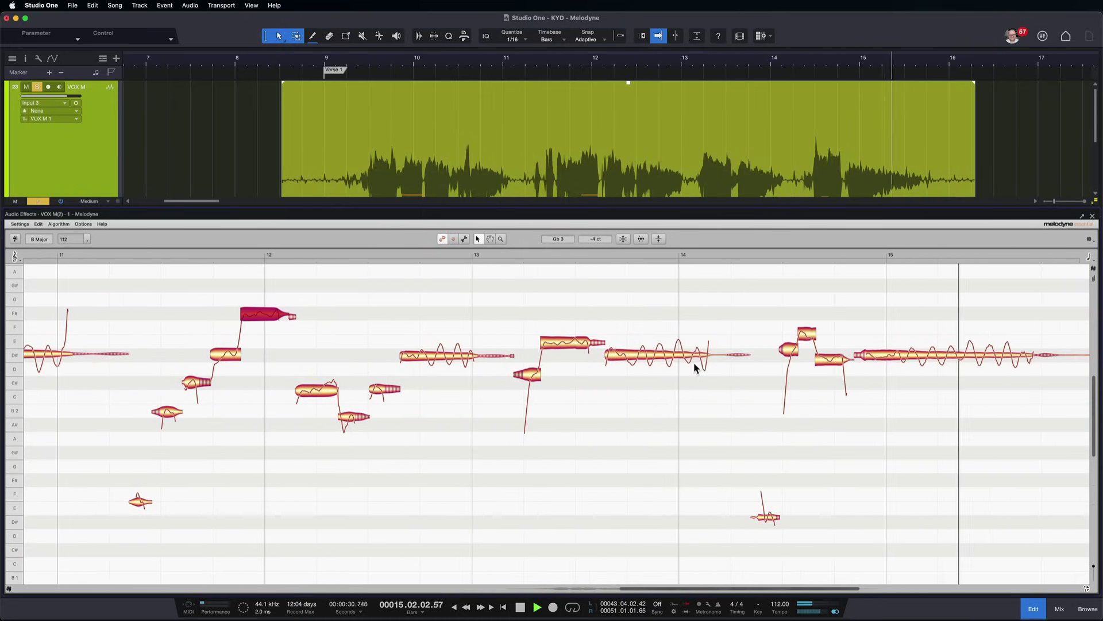
- Inspect the pitch of the short raised note near bar 14.6 and audition from bar 13.6
{"action": "key", "text": "space"}
{"action": "left_click", "coordinate": [809, 333]}
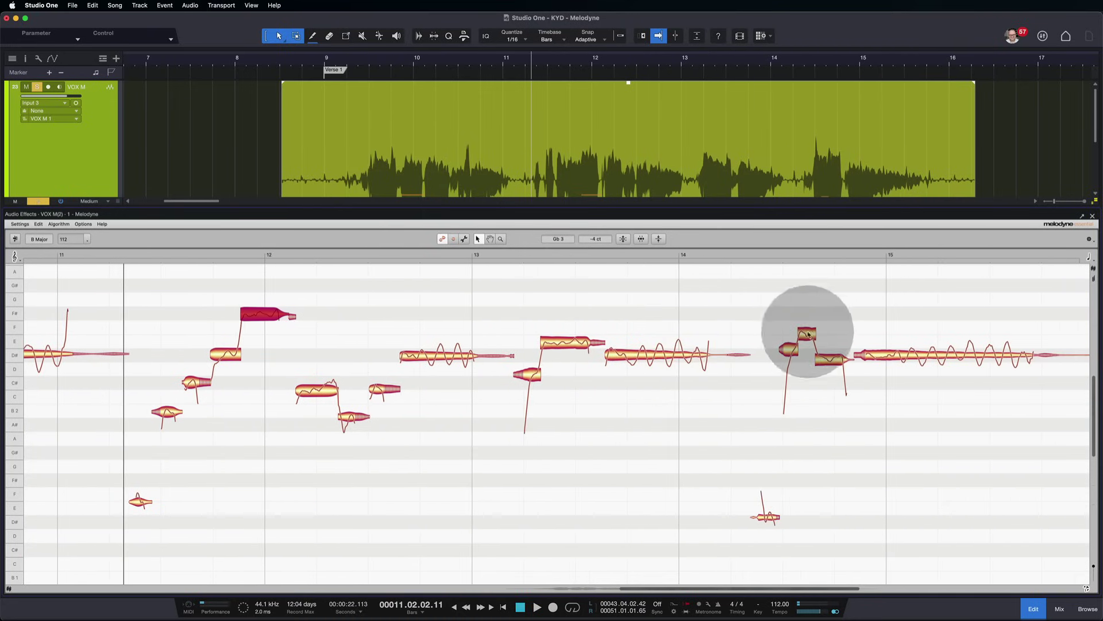
{"action": "left_click", "coordinate": [806, 335]}
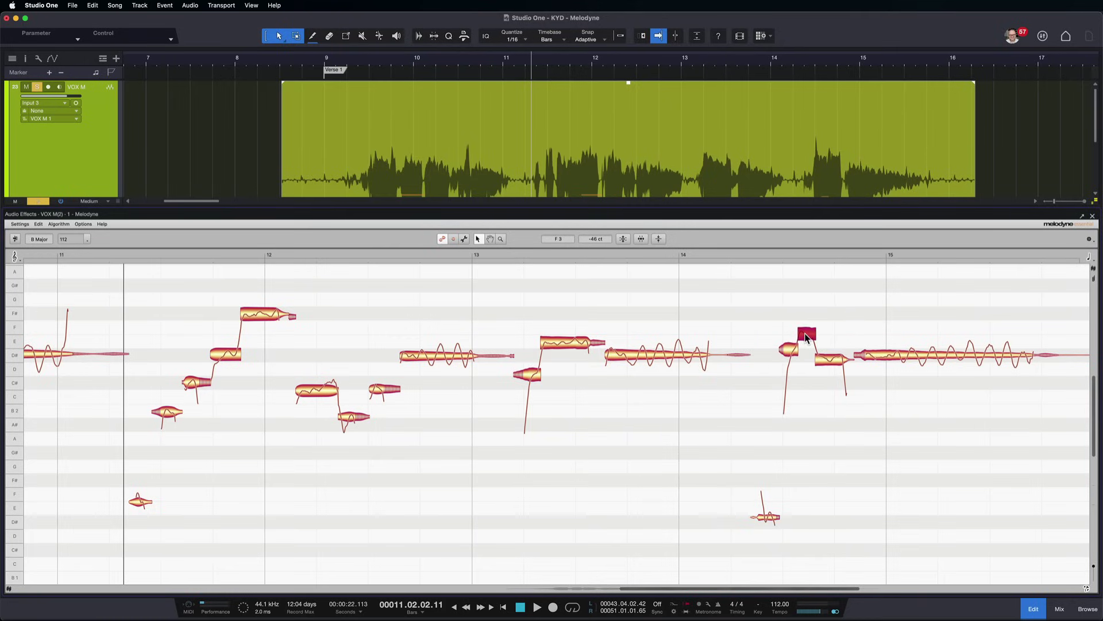
{"action": "left_click", "coordinate": [807, 337]}
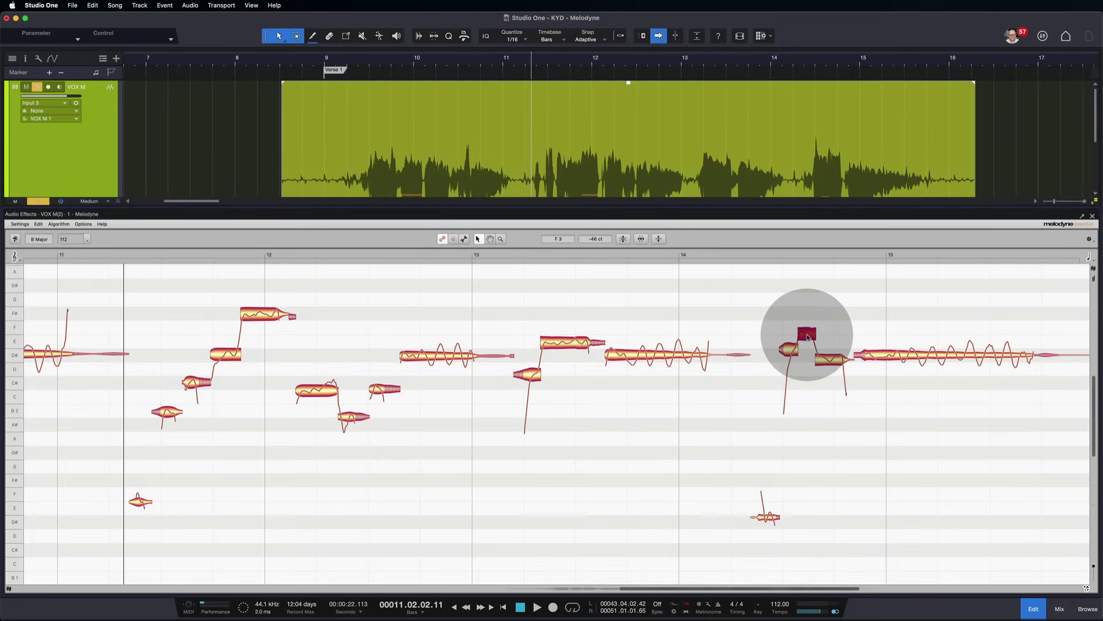
{"action": "left_click", "coordinate": [601, 252]}
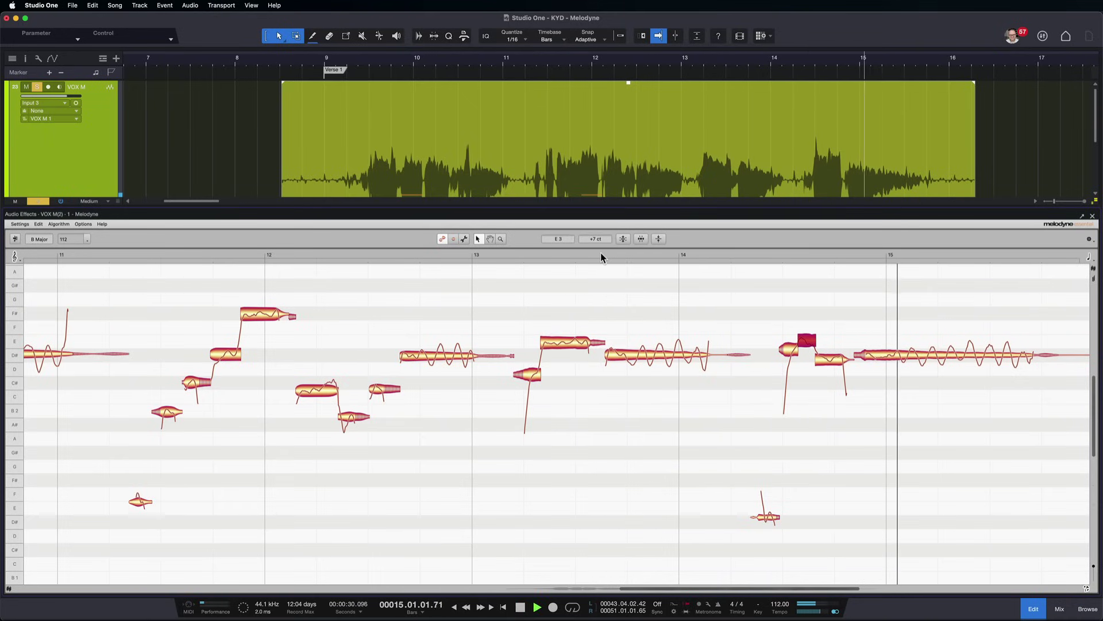
{"action": "key", "text": "space"}
- Tune the long note after it to exactly Eb 3, then move the playhead to bar 13.8
{"action": "left_click", "coordinate": [806, 338]}
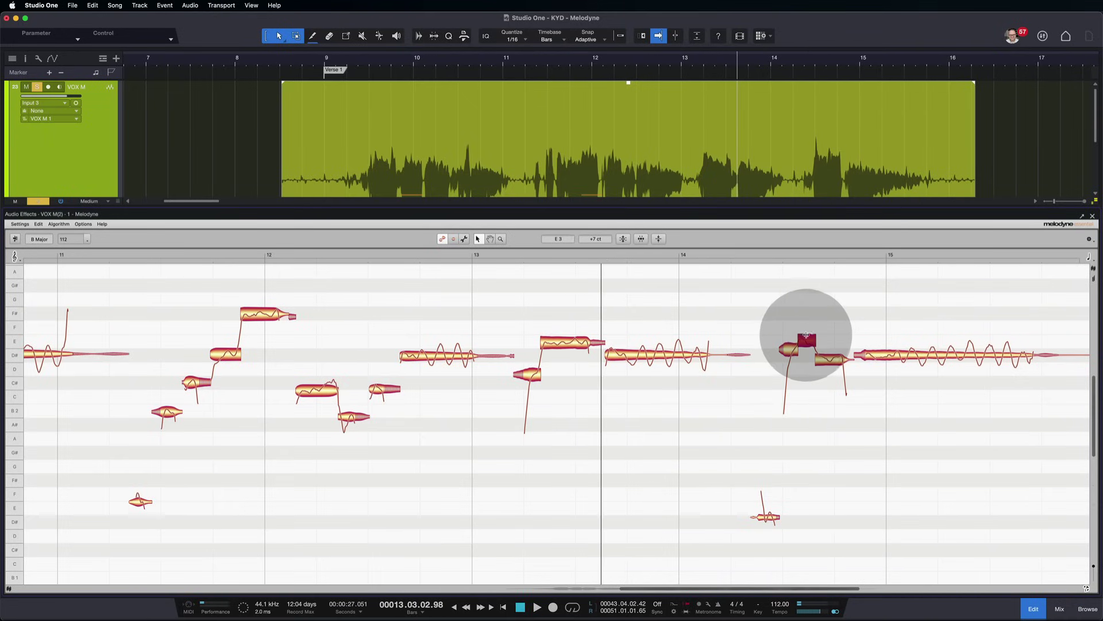
{"action": "scroll", "coordinate": [863, 392], "scroll_direction": "up", "scroll_amount": 5}
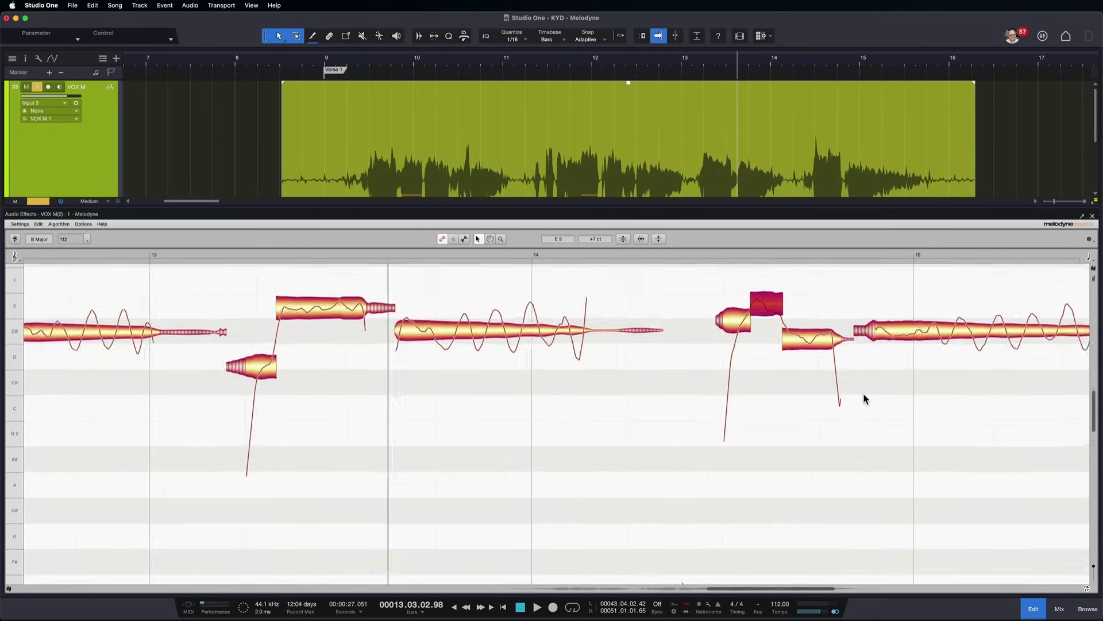
{"action": "left_click", "coordinate": [786, 332]}
{"action": "left_click_drag", "start_coordinate": [786, 332], "coordinate": [783, 313]}
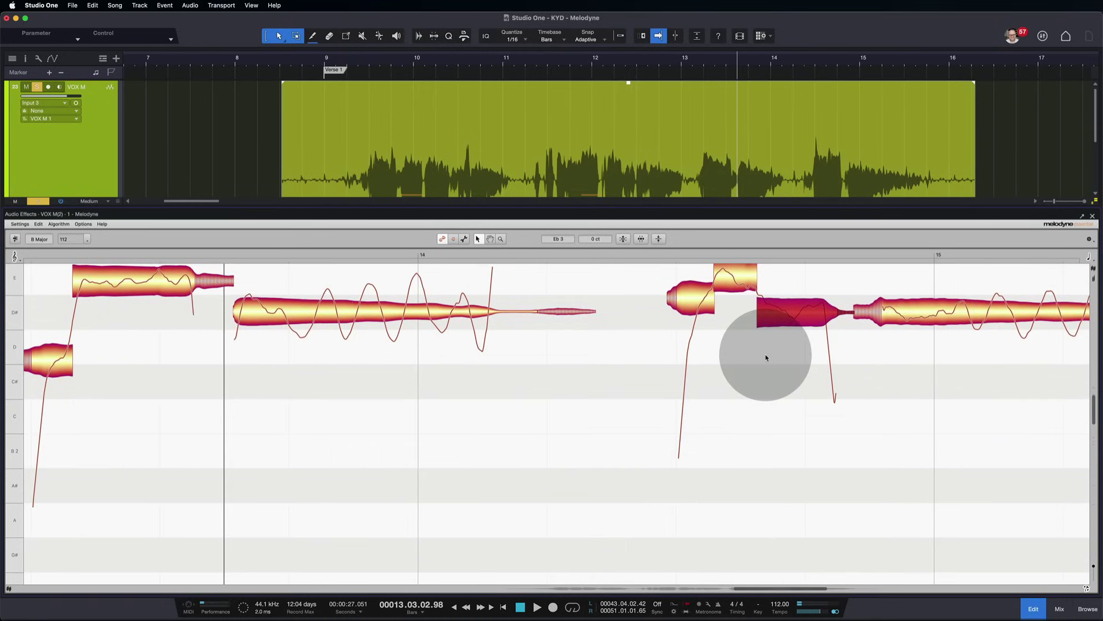
{"action": "scroll", "coordinate": [765, 353], "scroll_direction": "down", "scroll_amount": 5}
{"action": "scroll", "coordinate": [765, 353], "scroll_direction": "down", "scroll_amount": 1}
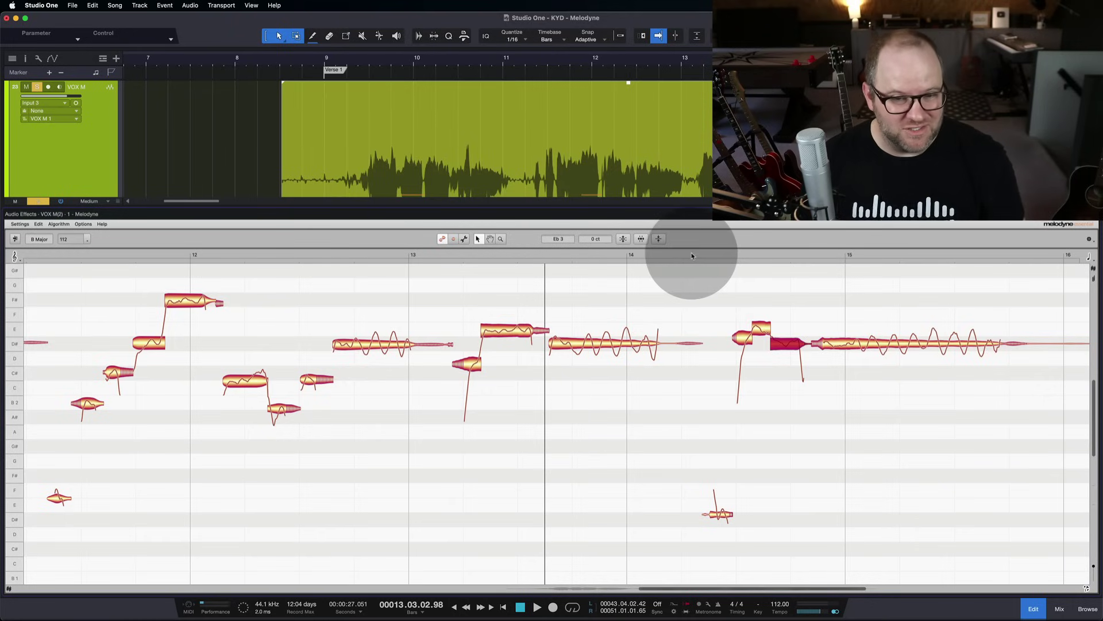
{"action": "left_click_drag", "start_coordinate": [701, 254], "coordinate": [565, 257]}
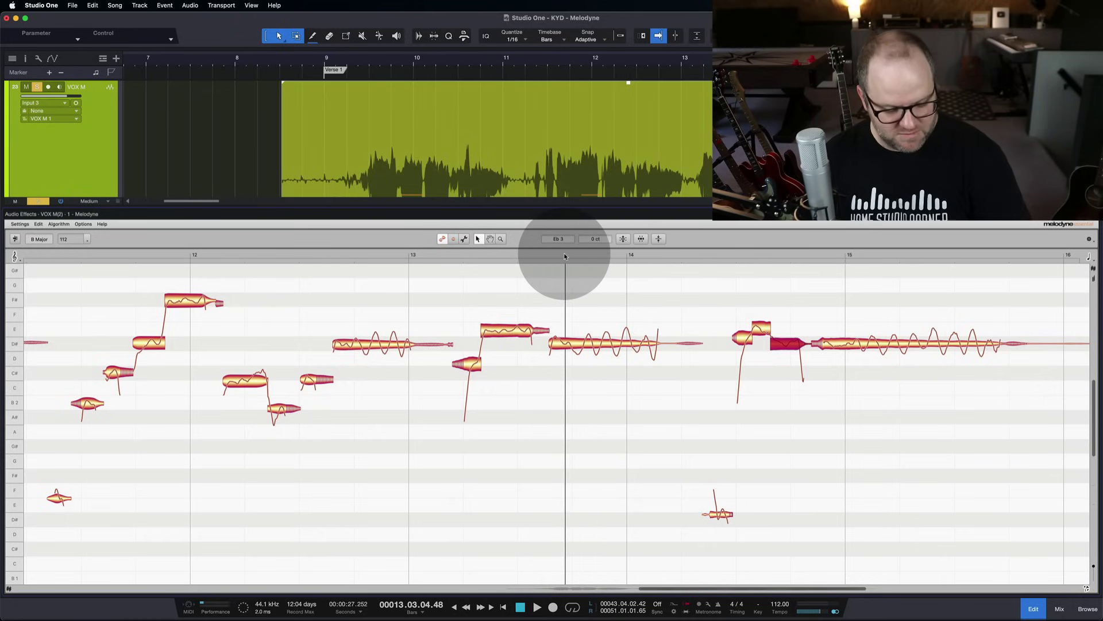
{"action": "left_click_drag", "start_coordinate": [564, 256], "coordinate": [564, 253]}
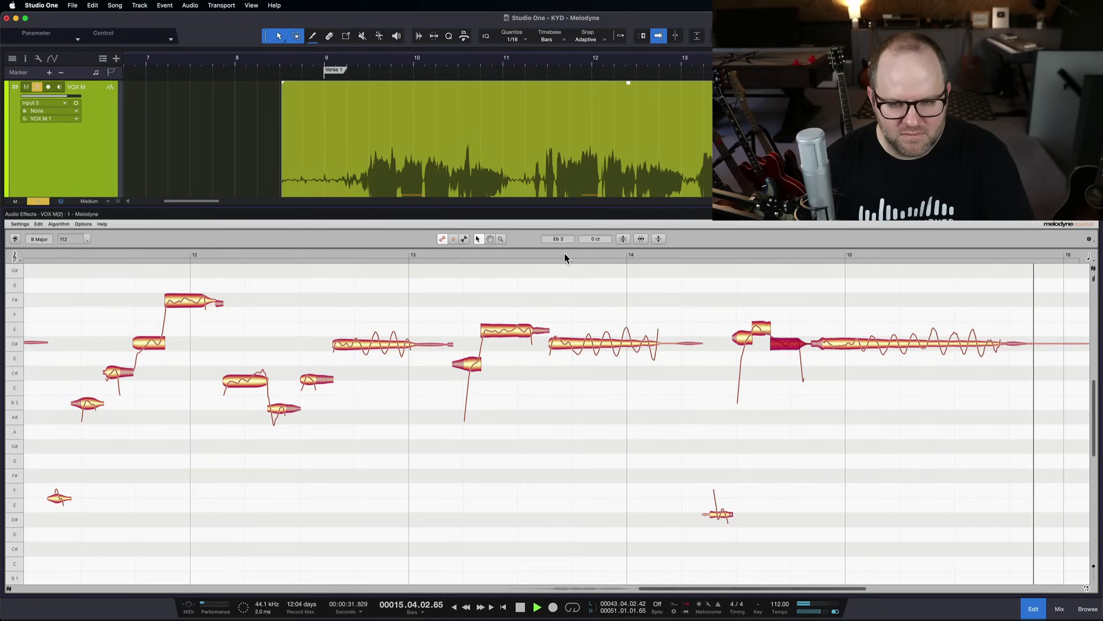
{"action": "key", "text": "space"}
{"action": "left_click_drag", "start_coordinate": [564, 252], "coordinate": [532, 387]}
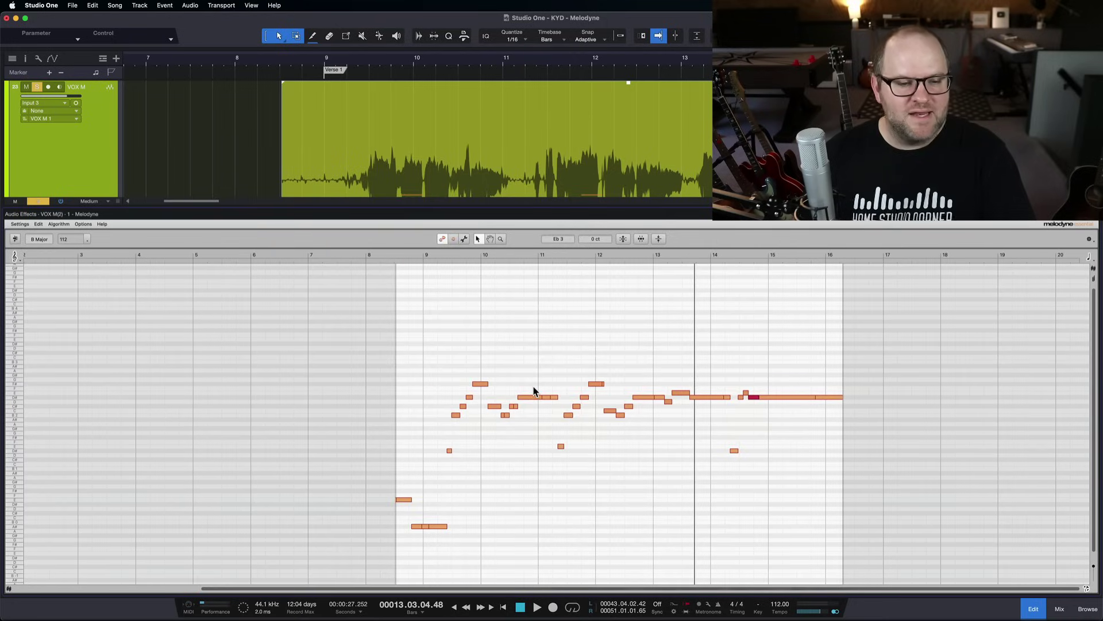
{"action": "scroll", "coordinate": [534, 388], "scroll_direction": "up", "scroll_amount": 5}
{"action": "left_click_drag", "start_coordinate": [653, 480], "coordinate": [665, 501]}
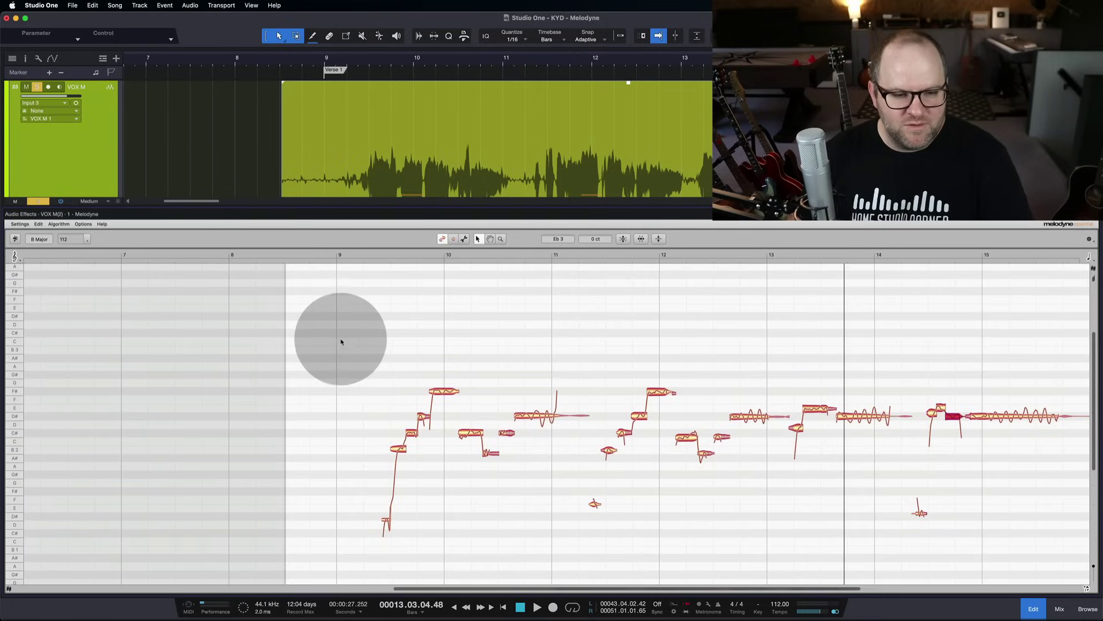
{"action": "left_click_drag", "start_coordinate": [339, 339], "coordinate": [1046, 542]}
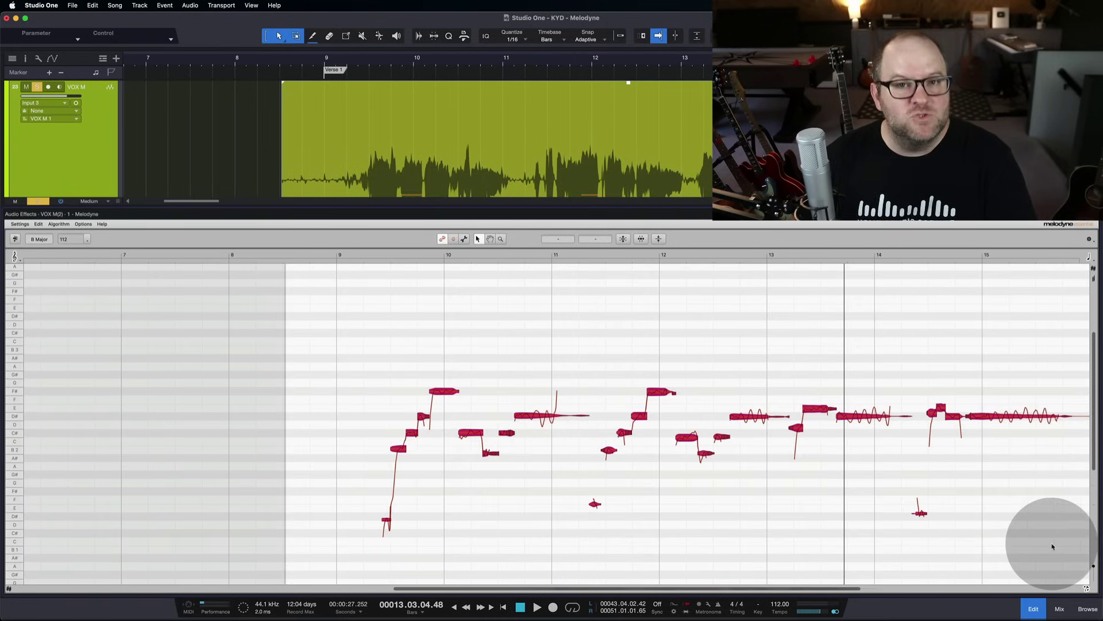
{"action": "left_click", "coordinate": [1019, 541]}
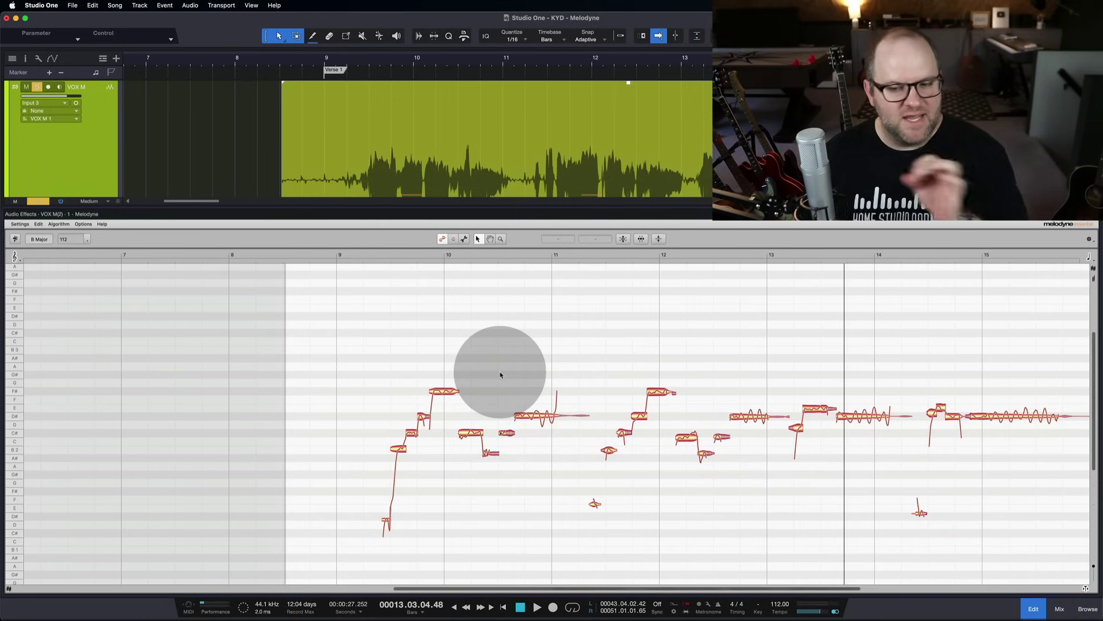
{"action": "scroll", "coordinate": [655, 503], "scroll_direction": "down", "scroll_amount": 1}
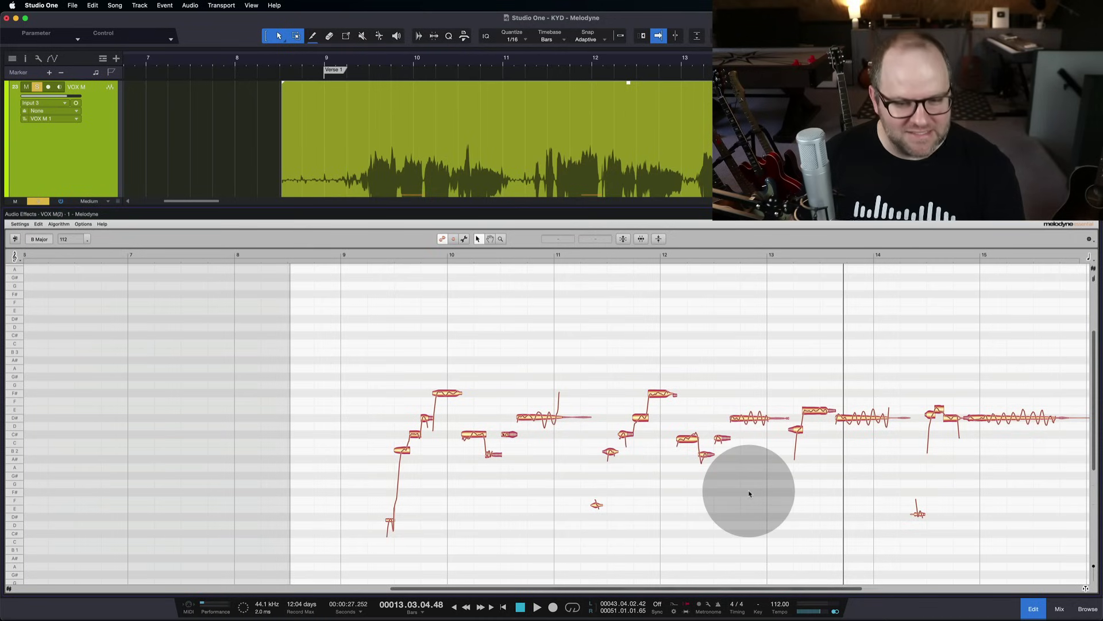
{"action": "scroll", "coordinate": [749, 493], "scroll_direction": "down", "scroll_amount": 1}
{"action": "scroll", "coordinate": [749, 493], "scroll_direction": "right", "scroll_amount": 1}
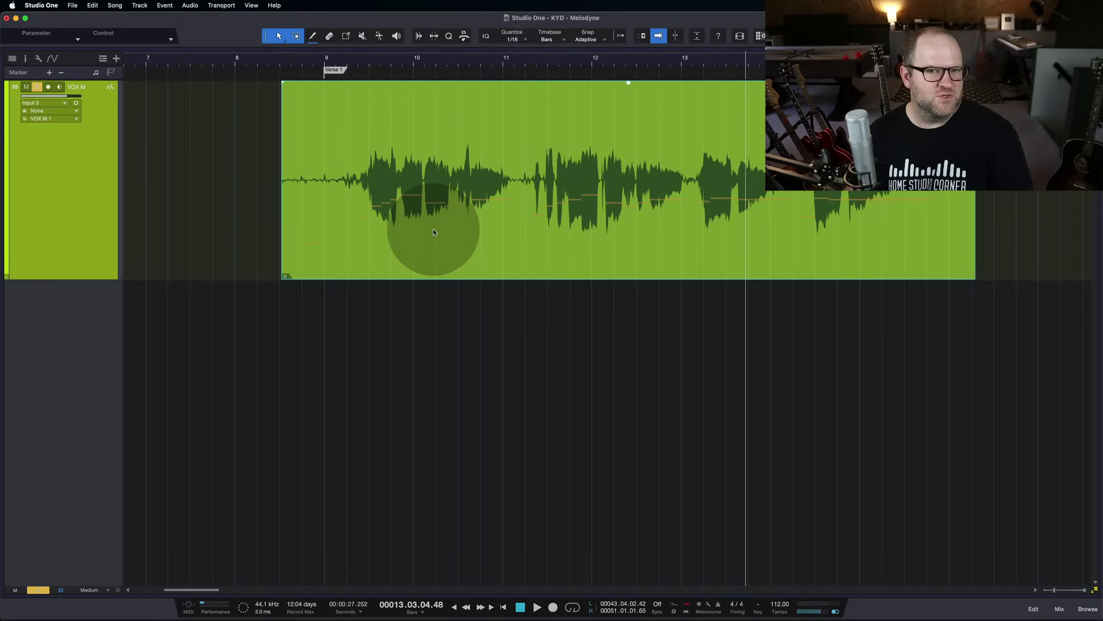
- Duplicate VOX M as VOX M 2, resize it to match VOX M, and select its event
{"action": "right_click", "coordinate": [68, 218]}
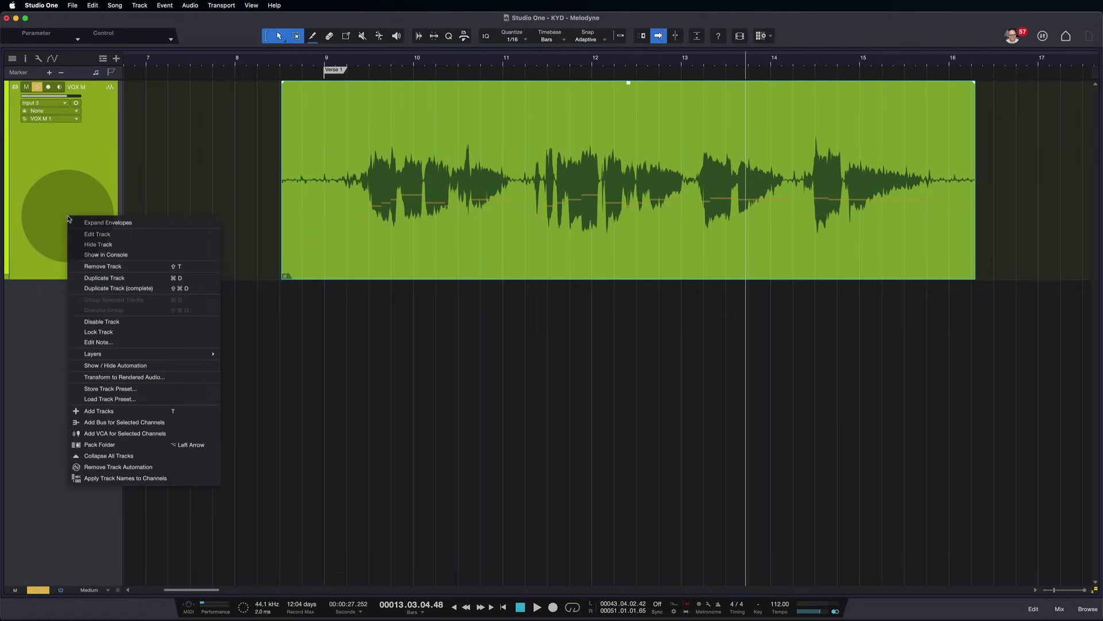
{"action": "left_click", "coordinate": [118, 288]}
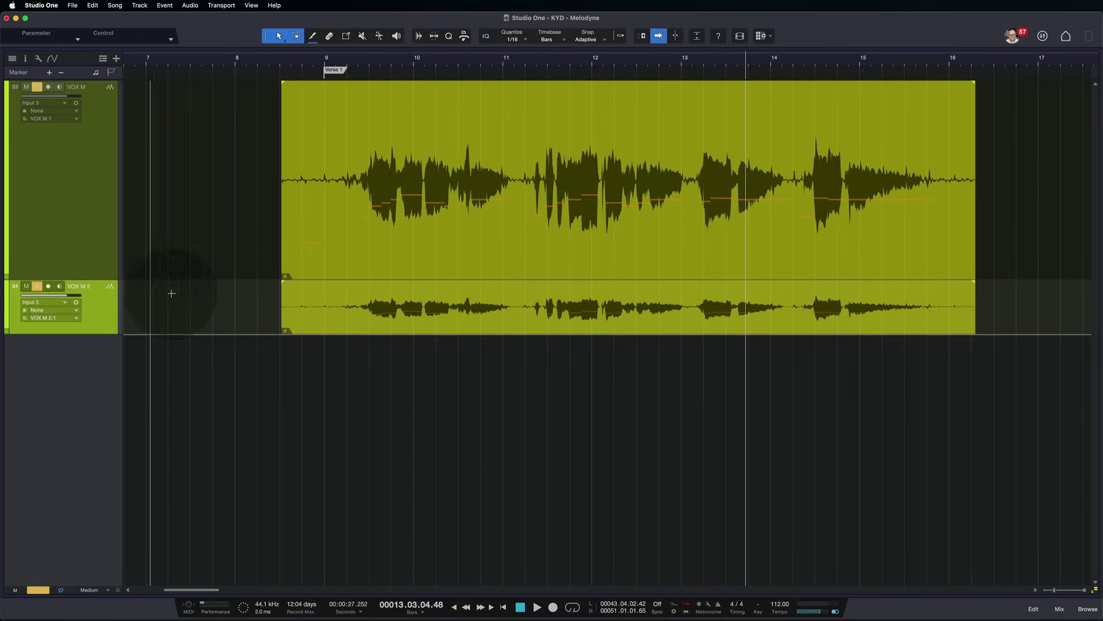
{"action": "left_click_drag", "start_coordinate": [106, 334], "coordinate": [109, 454]}
{"action": "left_click", "coordinate": [398, 259]}
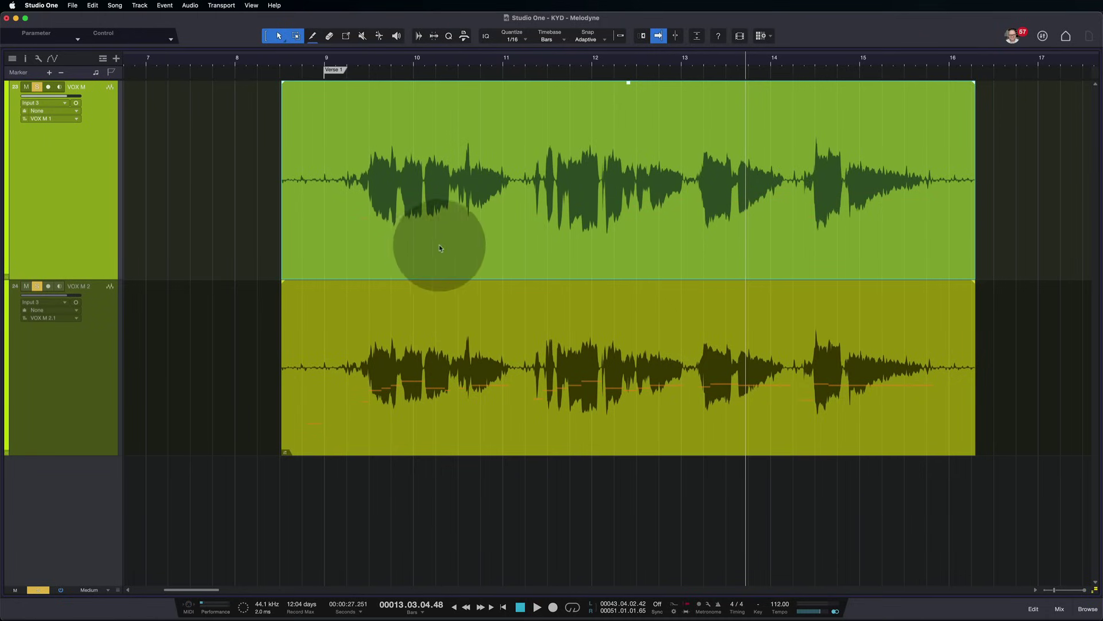
{"action": "left_click", "coordinate": [492, 391]}
{"action": "left_click", "coordinate": [403, 404]}
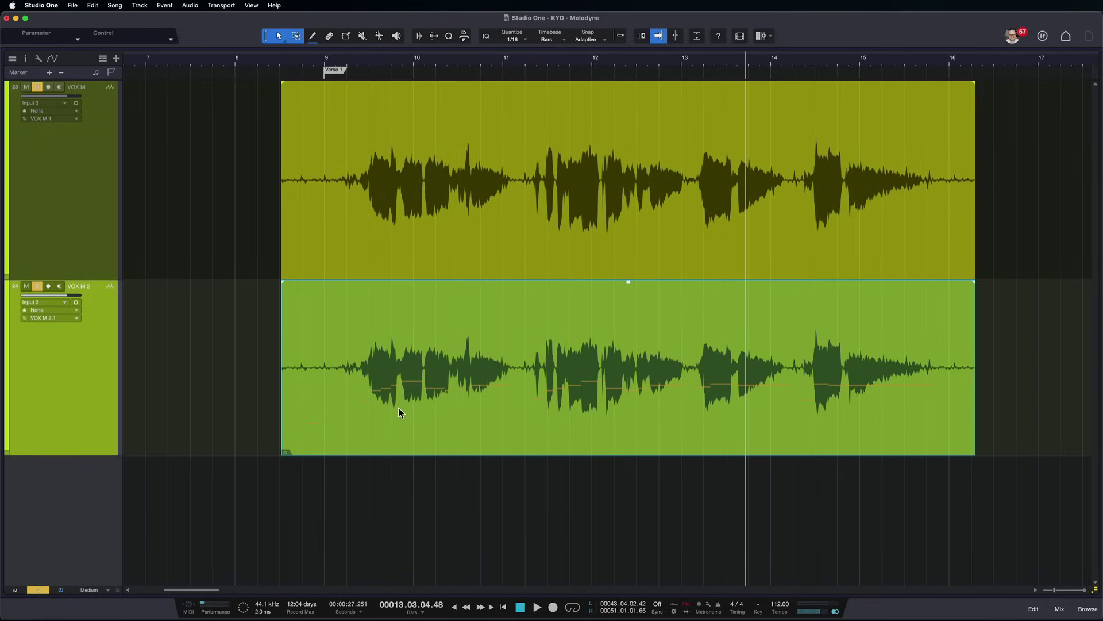
- Apply Melodyne's Correct Pitch Macro to VOX M 2 with Pitch Center 100% and Drift 0%
{"action": "double_click", "coordinate": [398, 408]}
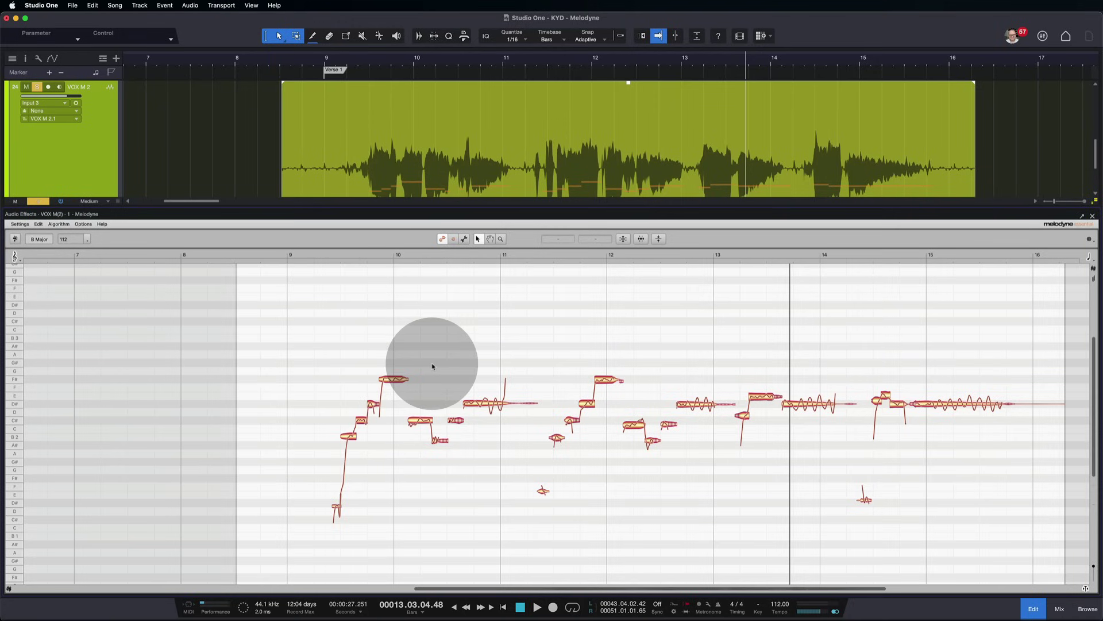
{"action": "left_click", "coordinate": [623, 239]}
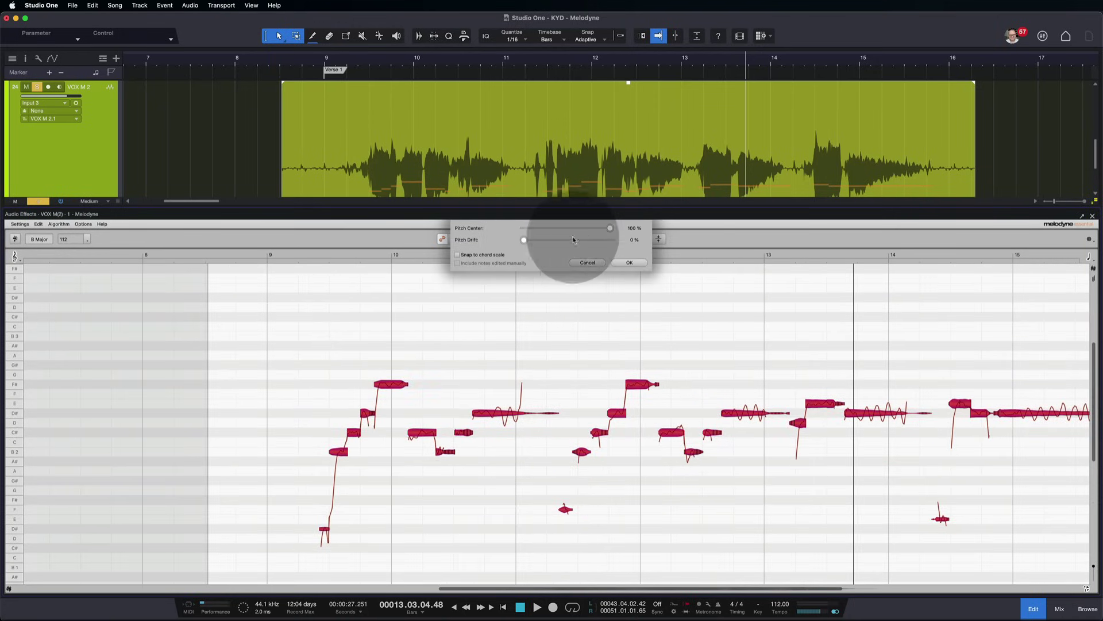
{"action": "left_click", "coordinate": [629, 263]}
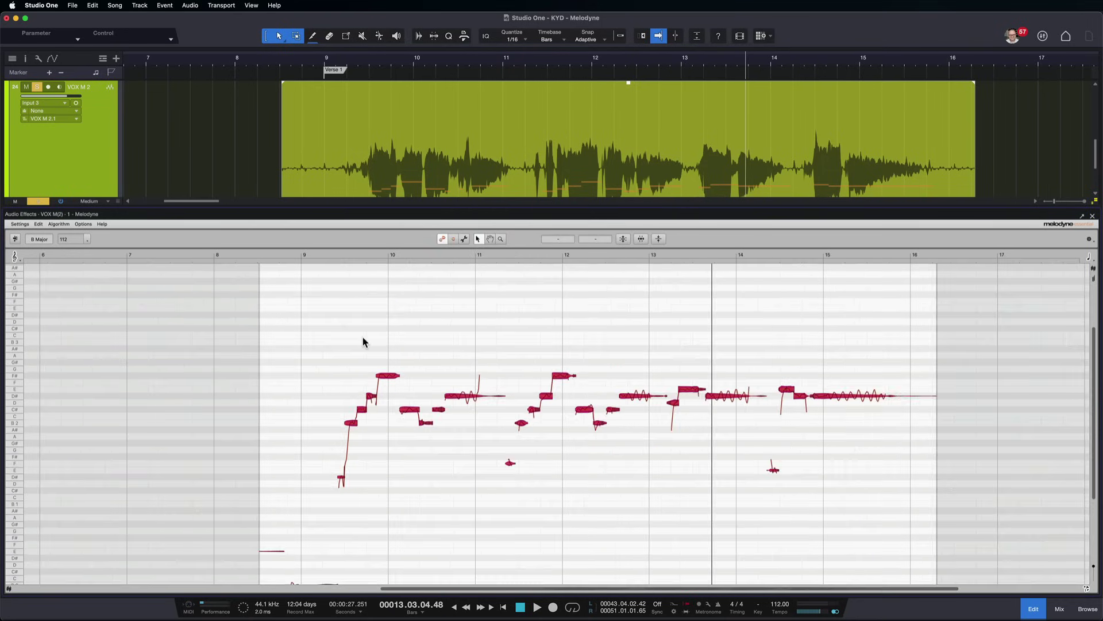
{"action": "left_click_drag", "start_coordinate": [364, 339], "coordinate": [392, 148]}
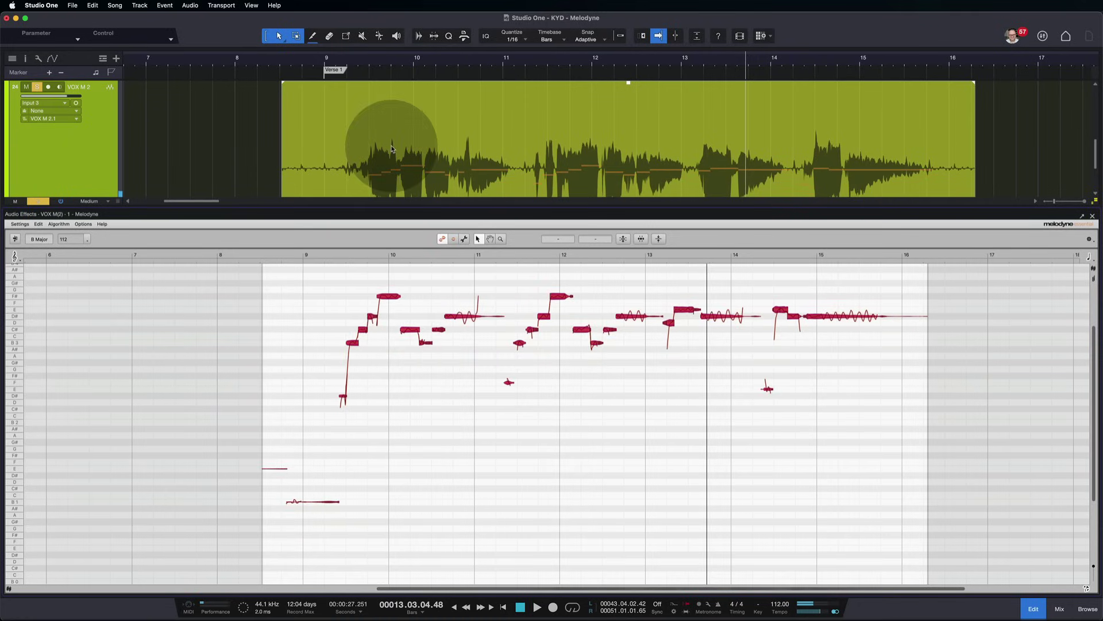
{"action": "scroll", "coordinate": [359, 129], "scroll_direction": "down", "scroll_amount": 4}
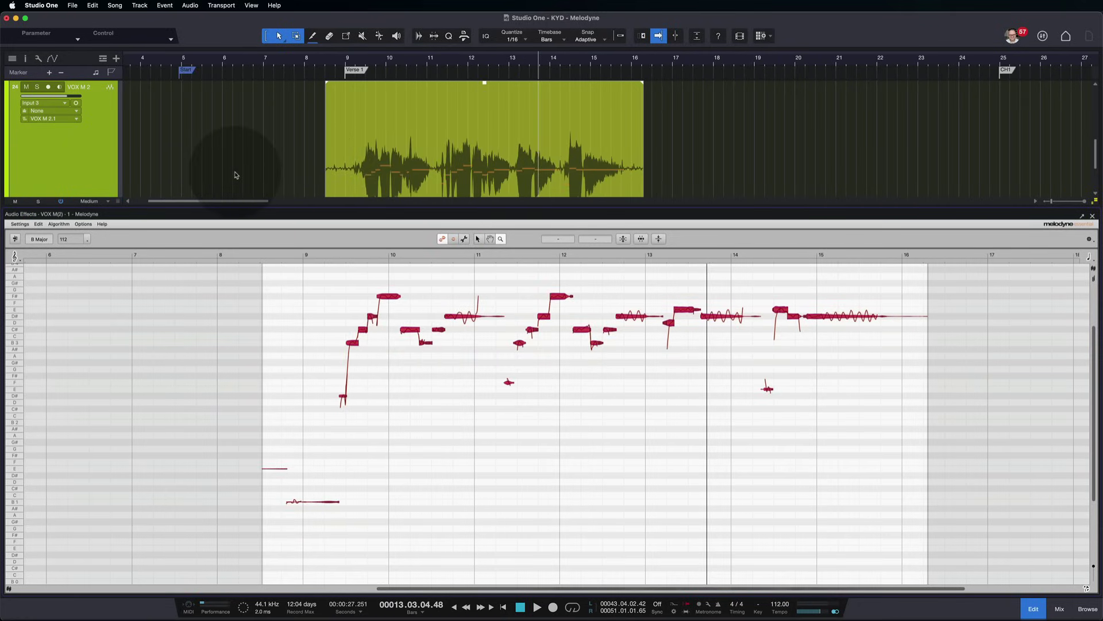
- Close Melodyne, solo VOX M 2, and play it from just before bar 9
{"action": "left_click", "coordinate": [1091, 216]}
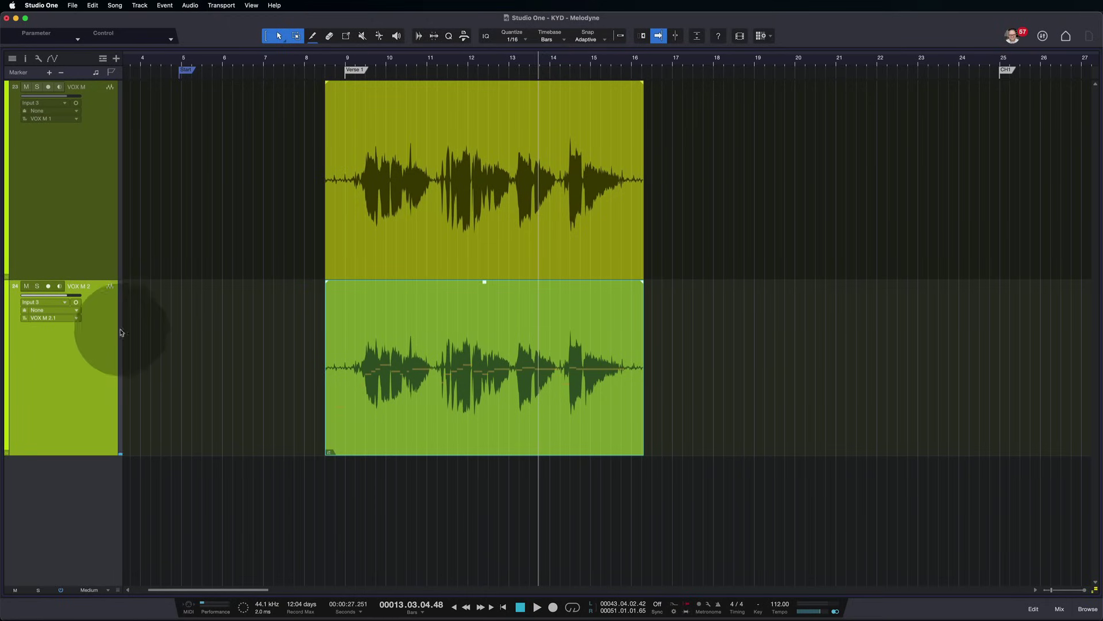
{"action": "key", "text": "s"}
{"action": "left_click", "coordinate": [340, 59]}
{"action": "key", "text": "space"}
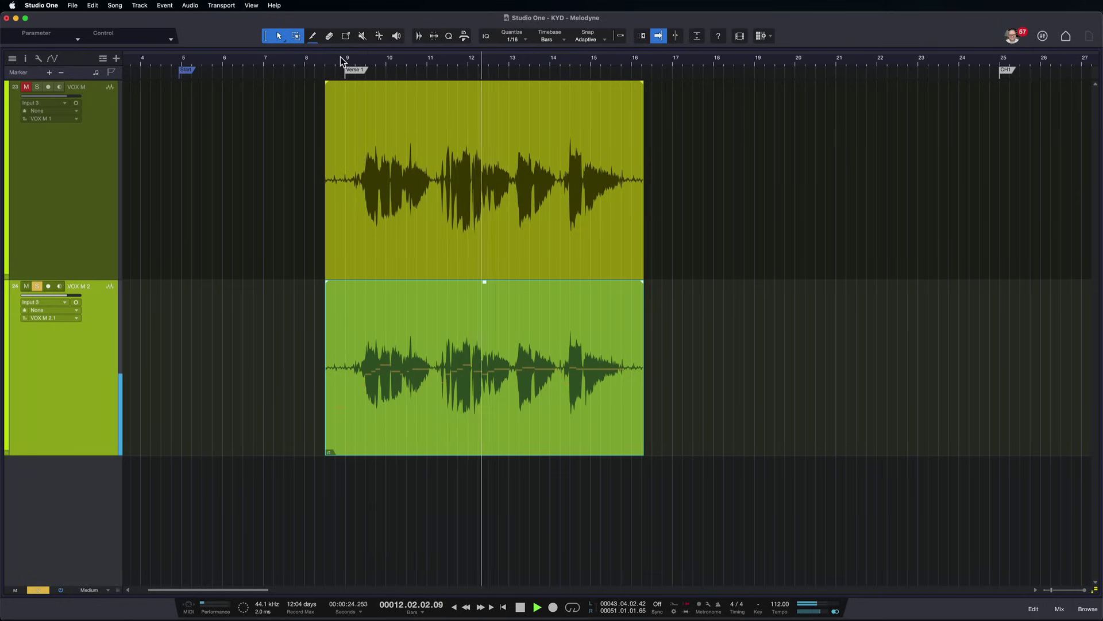
{"action": "key", "text": "space"}
- Lower VOX M 2's volume to about -8.7 dB, then raise it slightly while both vocals play
{"action": "left_click", "coordinate": [80, 339]}
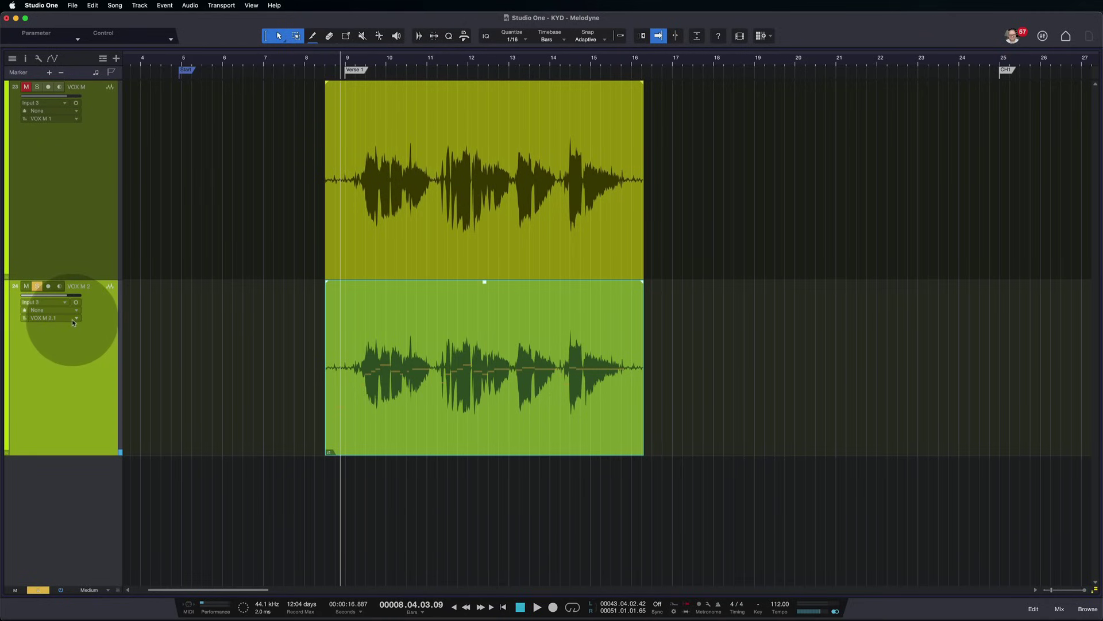
{"action": "left_click", "coordinate": [69, 243]}
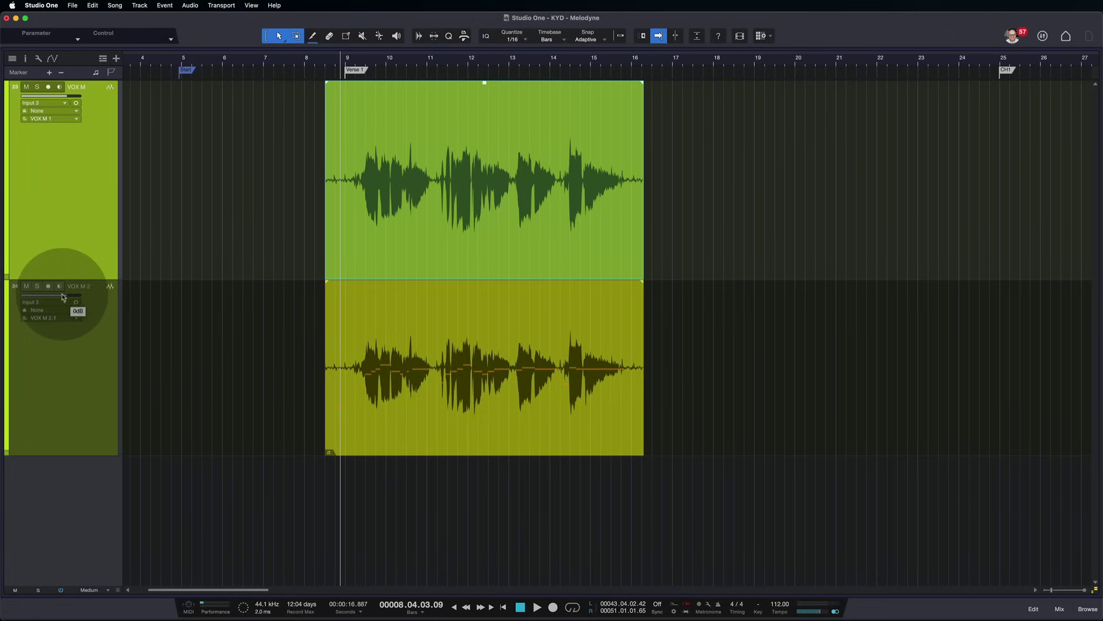
{"action": "left_click_drag", "start_coordinate": [63, 296], "coordinate": [54, 297]}
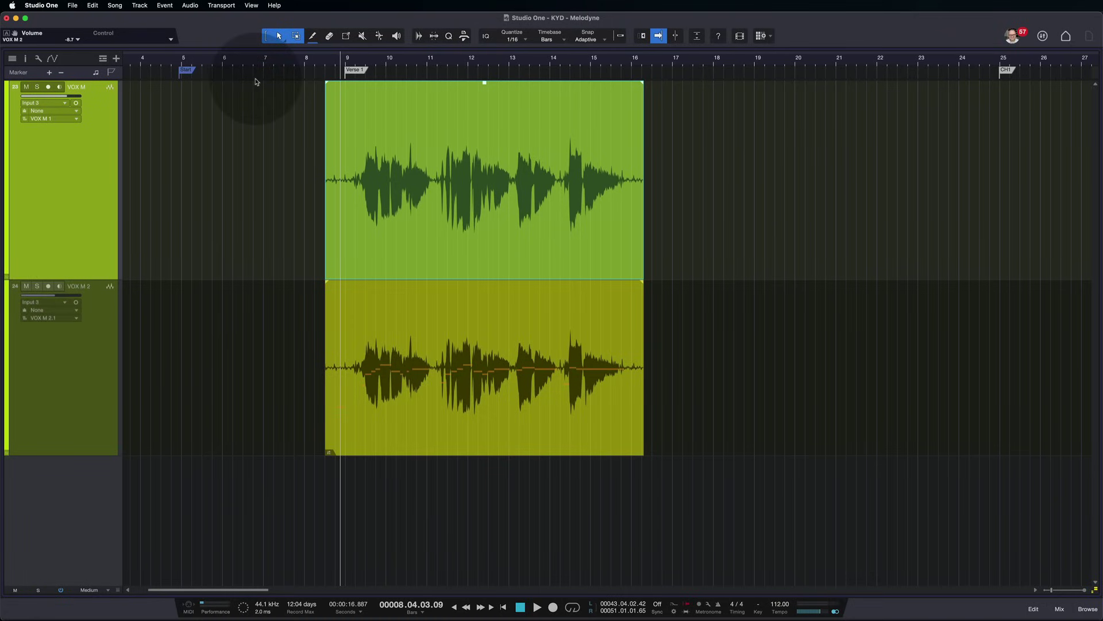
{"action": "key", "text": "space"}
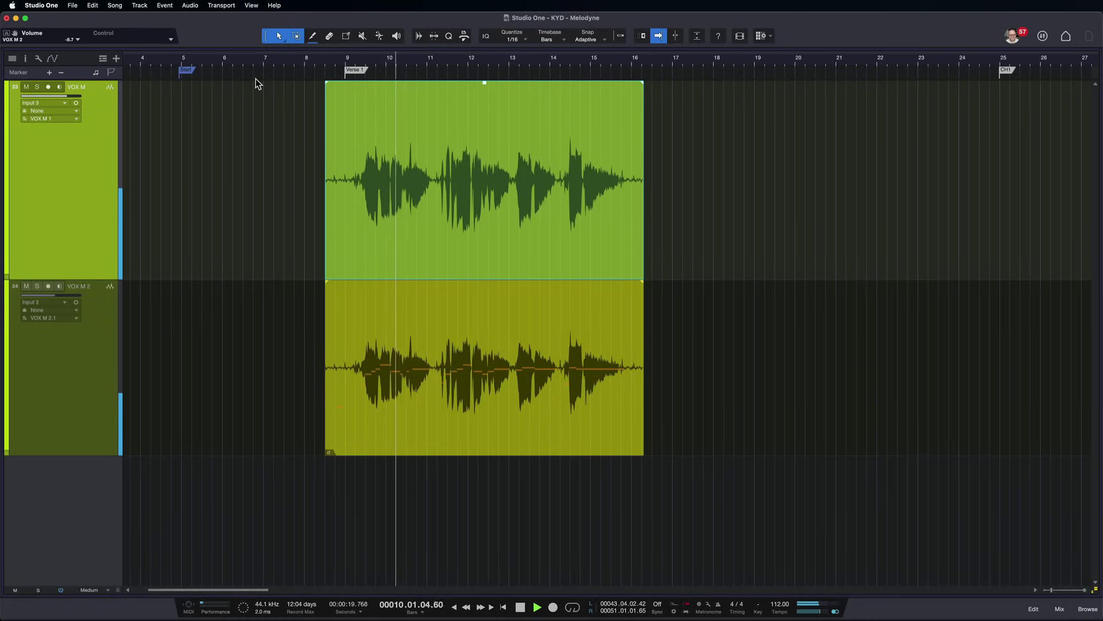
{"action": "left_click", "coordinate": [68, 377]}
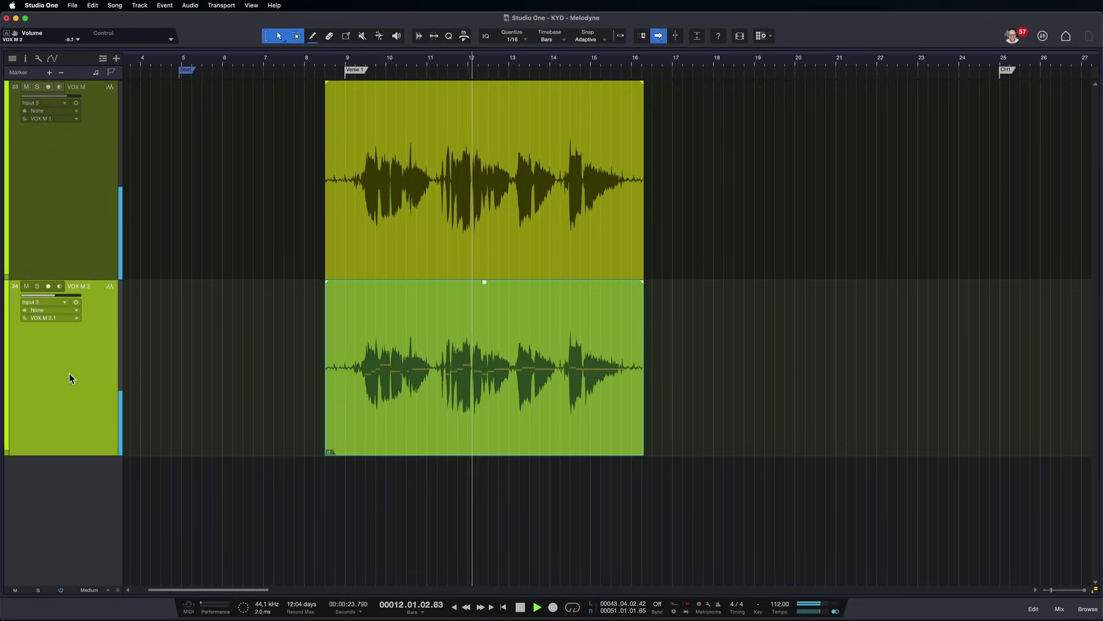
{"action": "left_click_drag", "start_coordinate": [55, 295], "coordinate": [62, 297]}
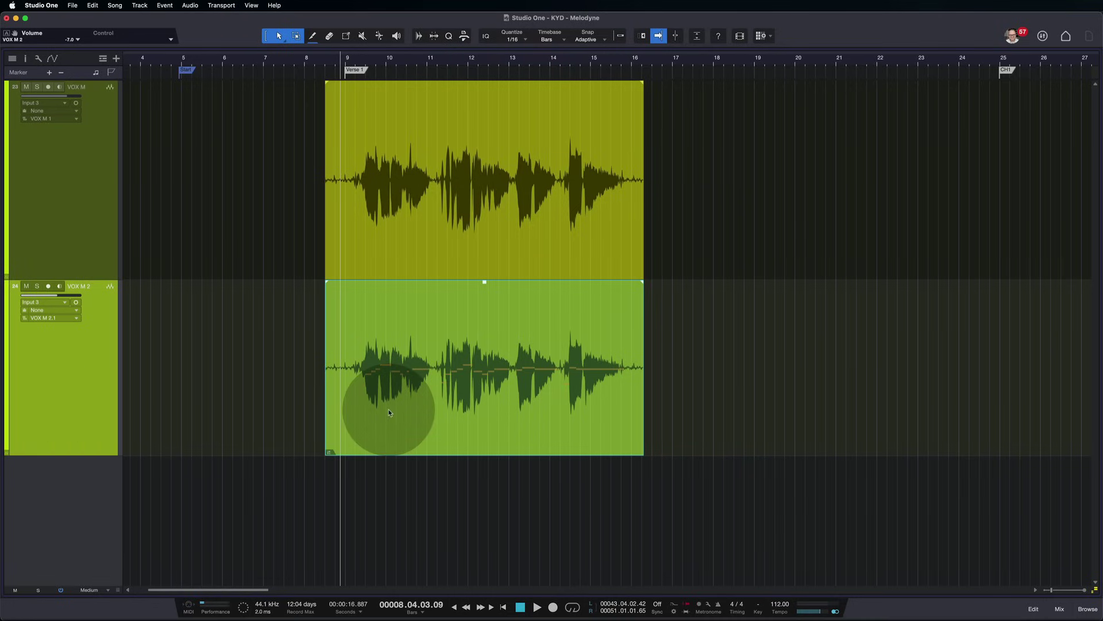
- Copy the VOX M lead clip onto a new track and open it in Melodyne
{"action": "left_click", "coordinate": [424, 231]}
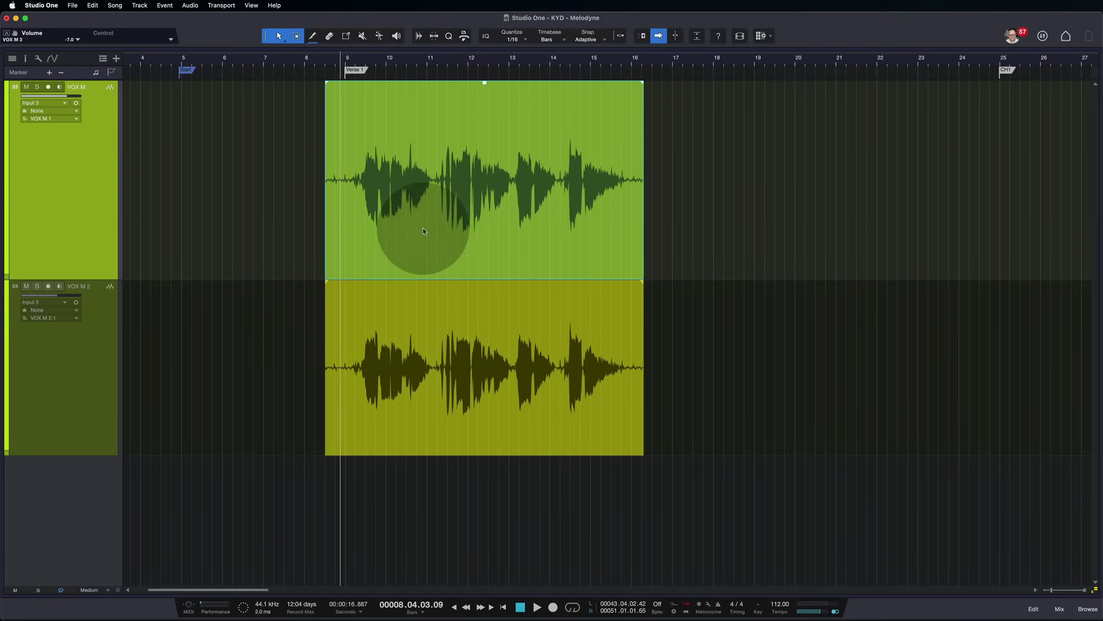
{"action": "left_click_drag", "start_coordinate": [423, 232], "coordinate": [370, 481]}
{"action": "left_click", "coordinate": [373, 477]}
{"action": "double_click", "coordinate": [373, 478]}
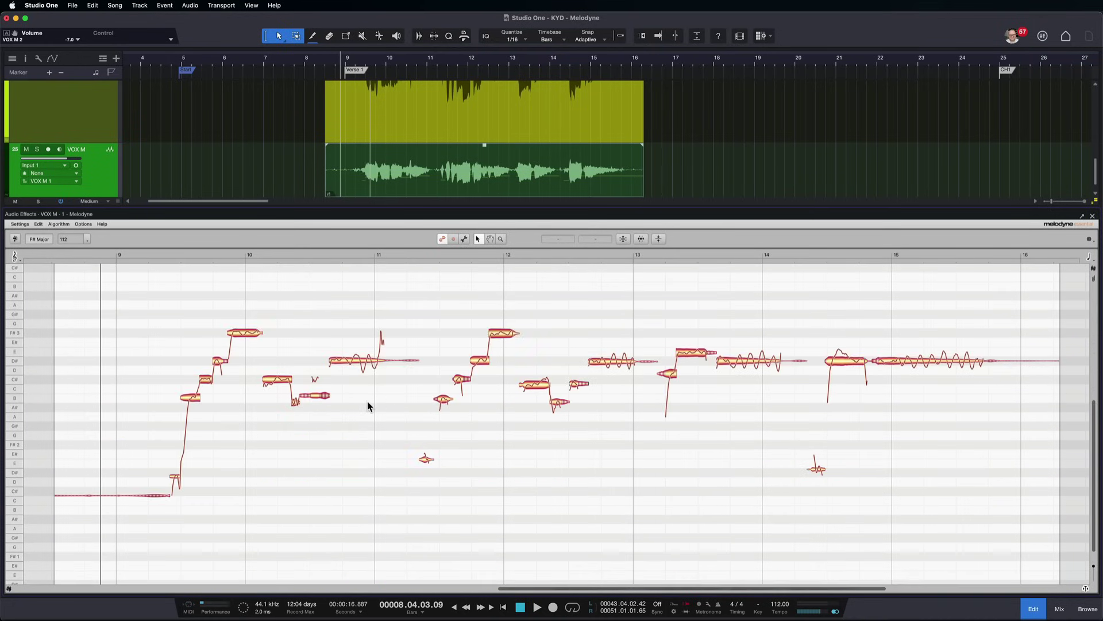
- Run Correct Pitch Macro at 100% pitch centre on the copy, then solo and play it
{"action": "left_click", "coordinate": [234, 330]}
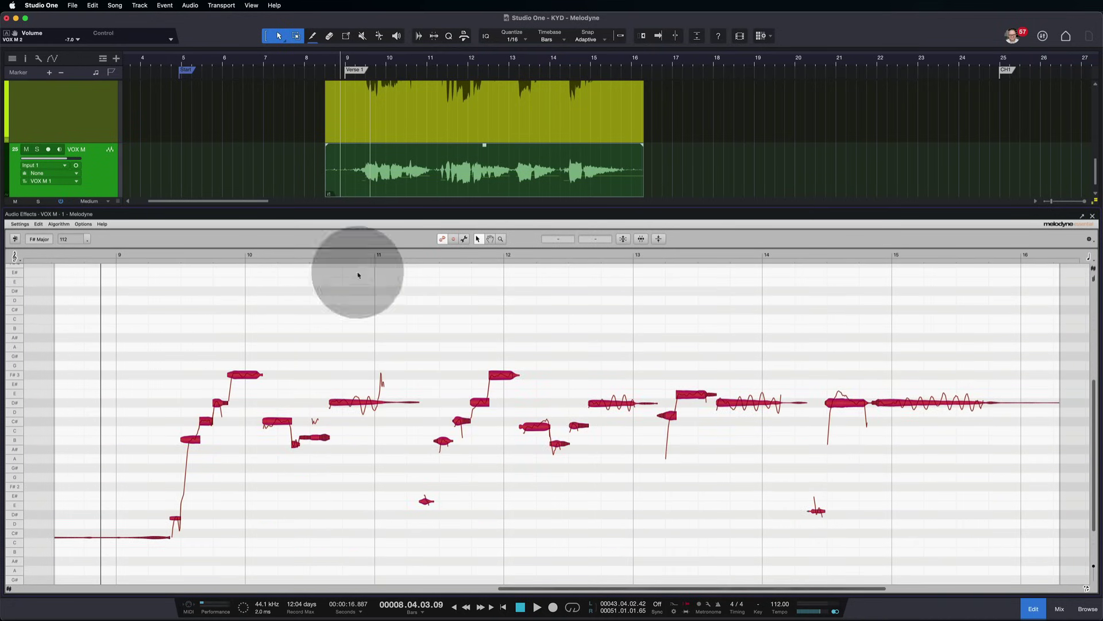
{"action": "left_click", "coordinate": [622, 239]}
{"action": "left_click_drag", "start_coordinate": [524, 228], "coordinate": [649, 230]}
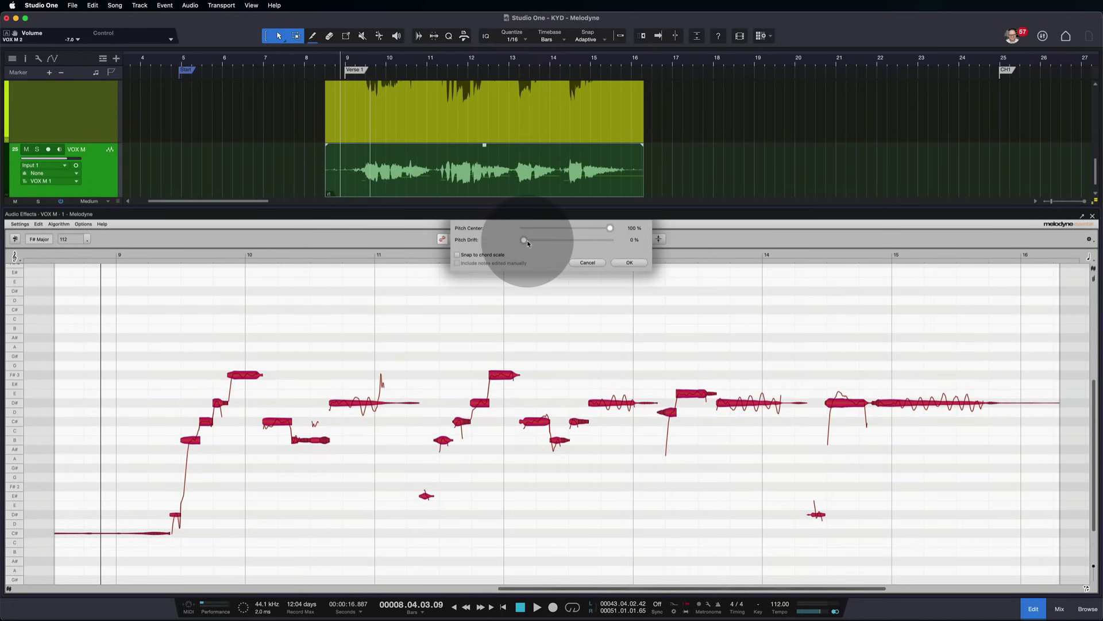
{"action": "left_click_drag", "start_coordinate": [524, 240], "coordinate": [667, 240]}
{"action": "left_click", "coordinate": [629, 263]}
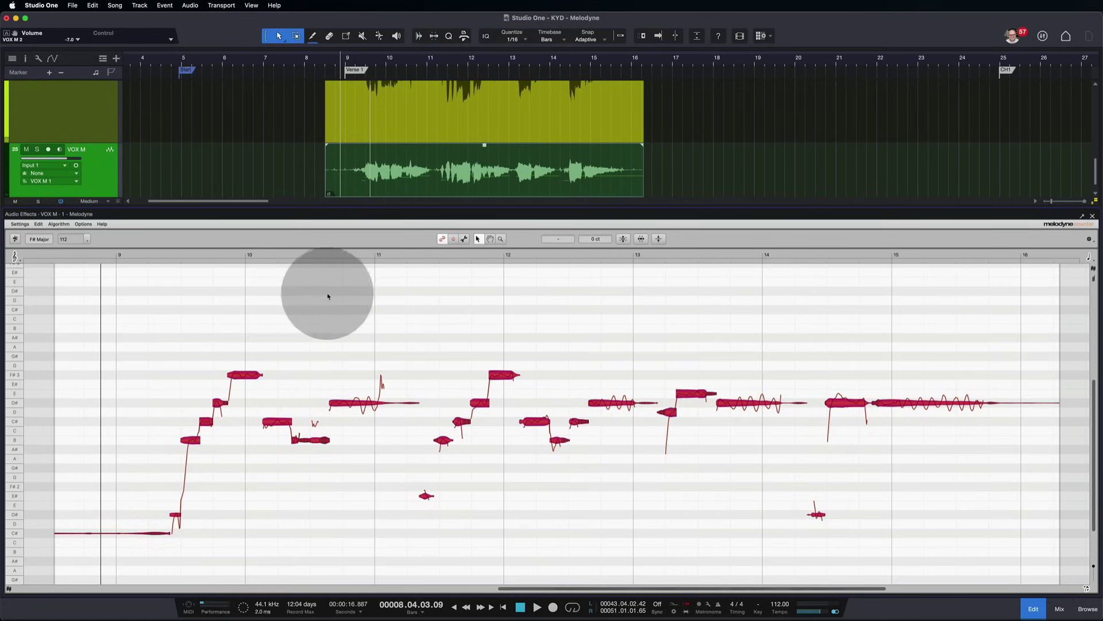
{"action": "scroll", "coordinate": [267, 344], "scroll_direction": "down", "scroll_amount": 2}
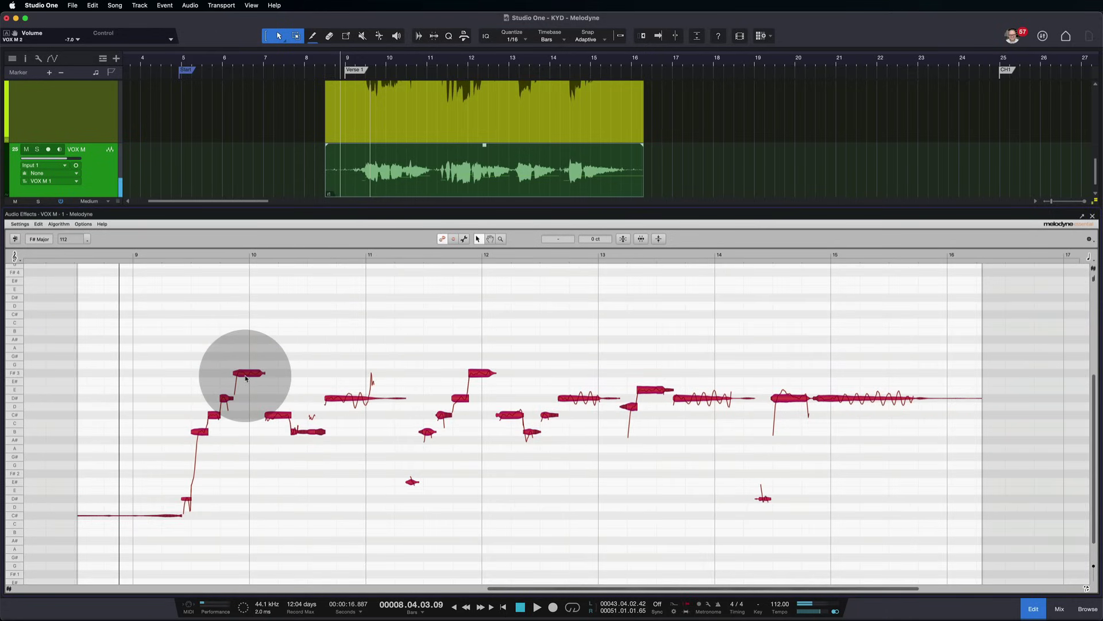
{"action": "scroll", "coordinate": [247, 386], "scroll_direction": "up", "scroll_amount": 2}
{"action": "scroll", "coordinate": [248, 386], "scroll_direction": "up", "scroll_amount": 5}
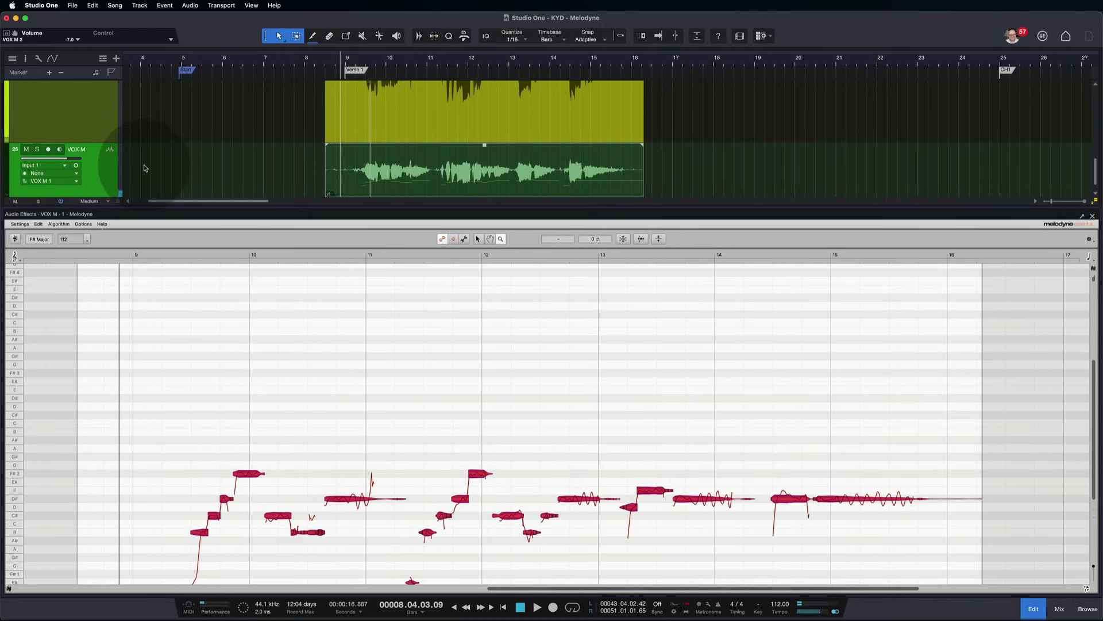
{"action": "key", "text": "s"}
{"action": "key", "text": "space"}
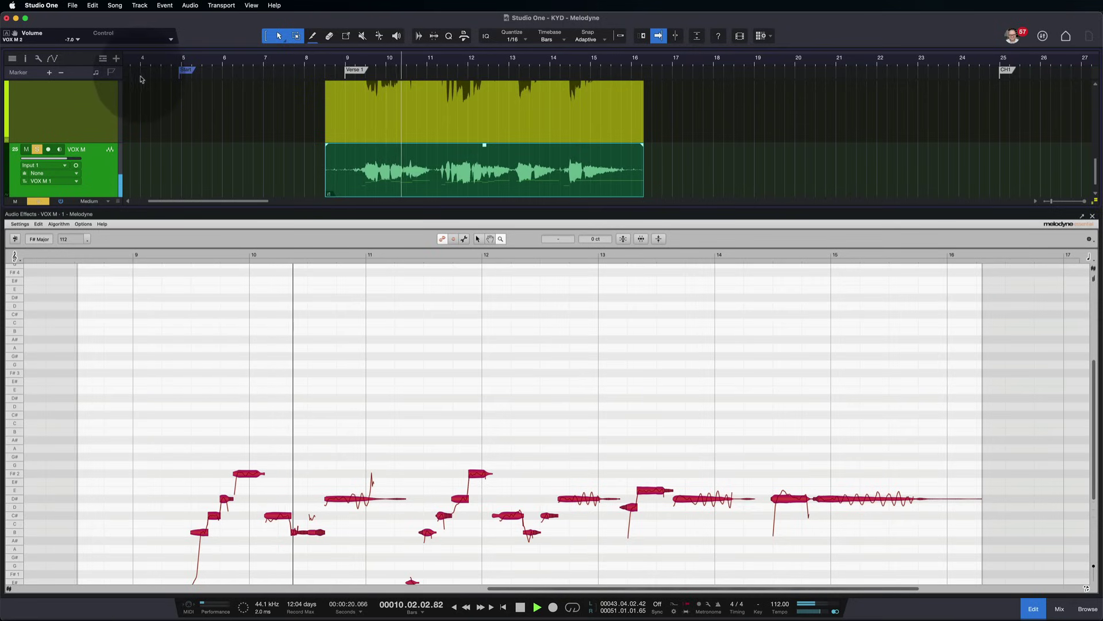
- Close Melodyne, play the three soloed vocal layers together, then clear all solos and stop
{"action": "key", "text": "space"}
{"action": "left_click", "coordinate": [1092, 216]}
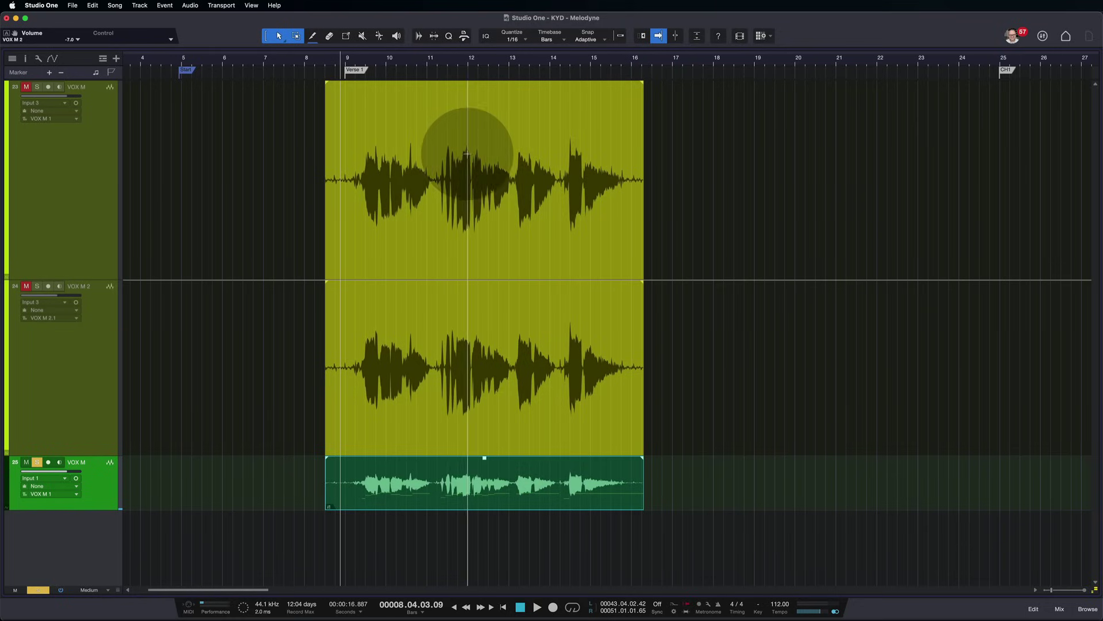
{"action": "left_click", "coordinate": [123, 167]}
{"action": "left_click", "coordinate": [37, 286]}
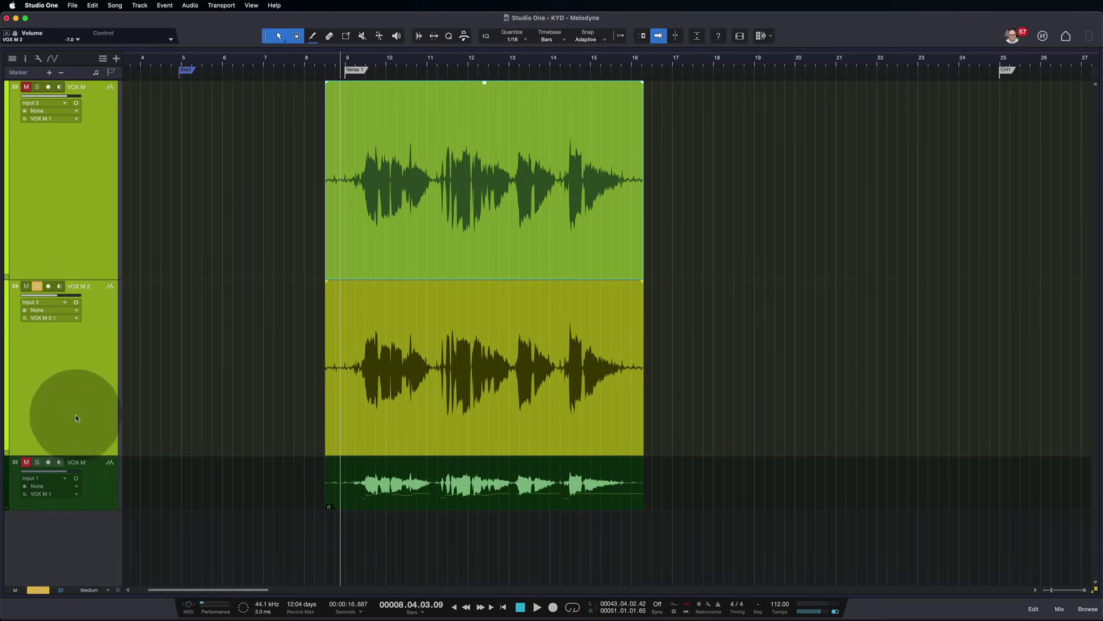
{"action": "left_click", "coordinate": [88, 467]}
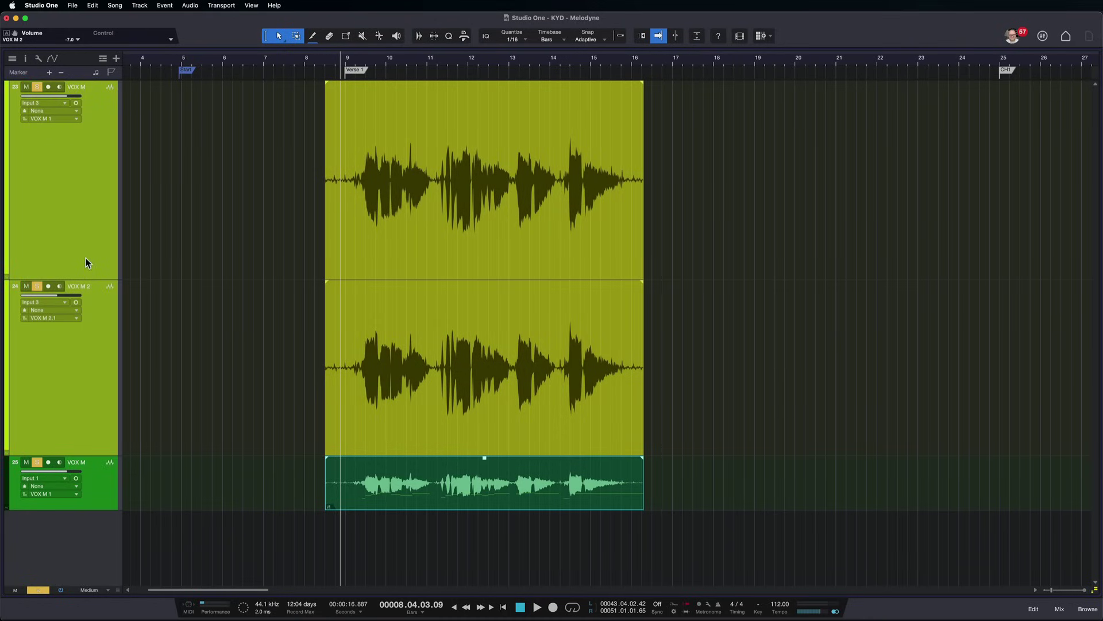
{"action": "key", "text": "space"}
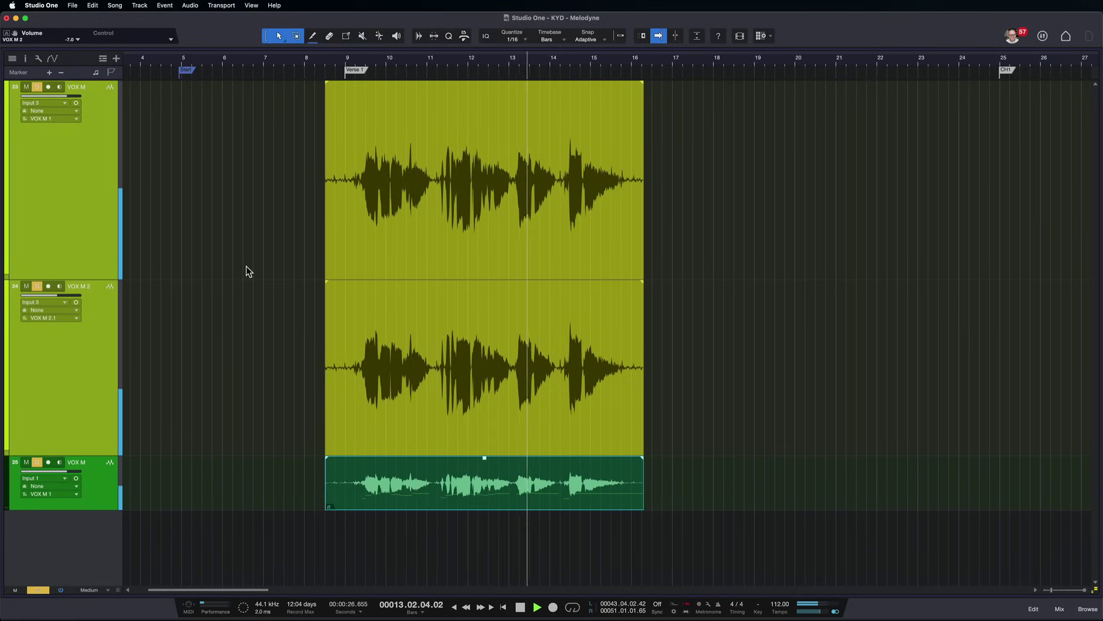
{"action": "key", "text": "shift+s"}
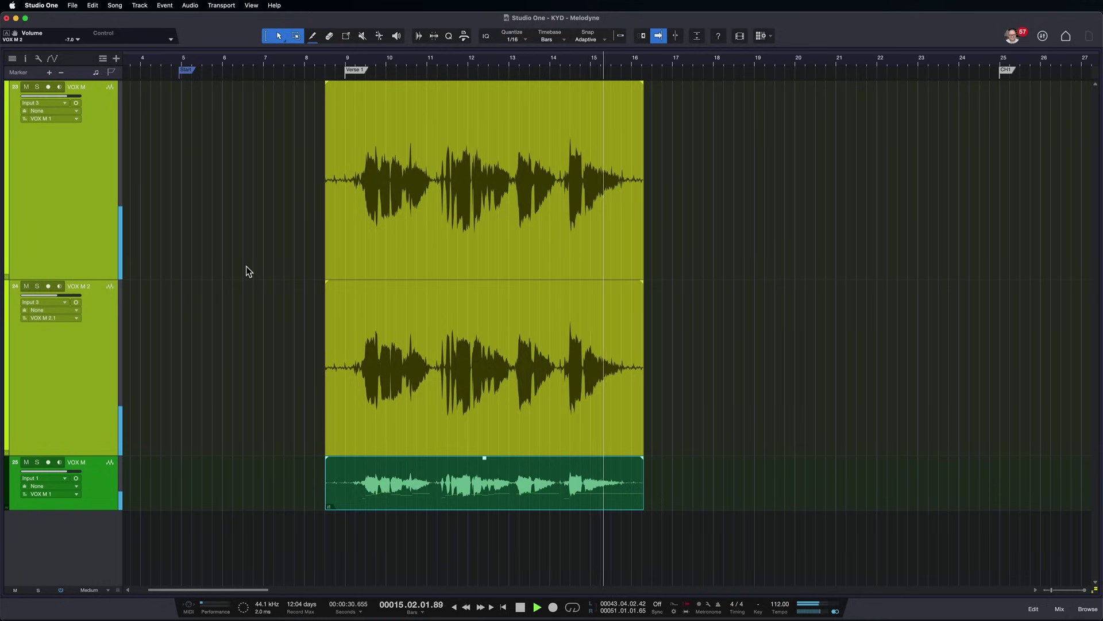
{"action": "key", "text": "space"}
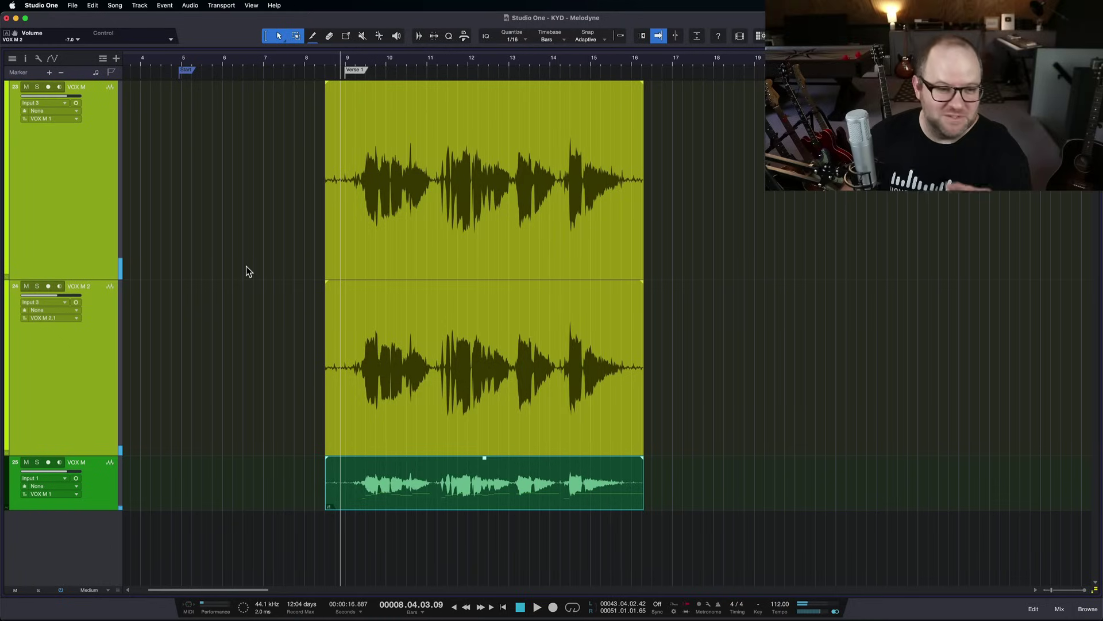